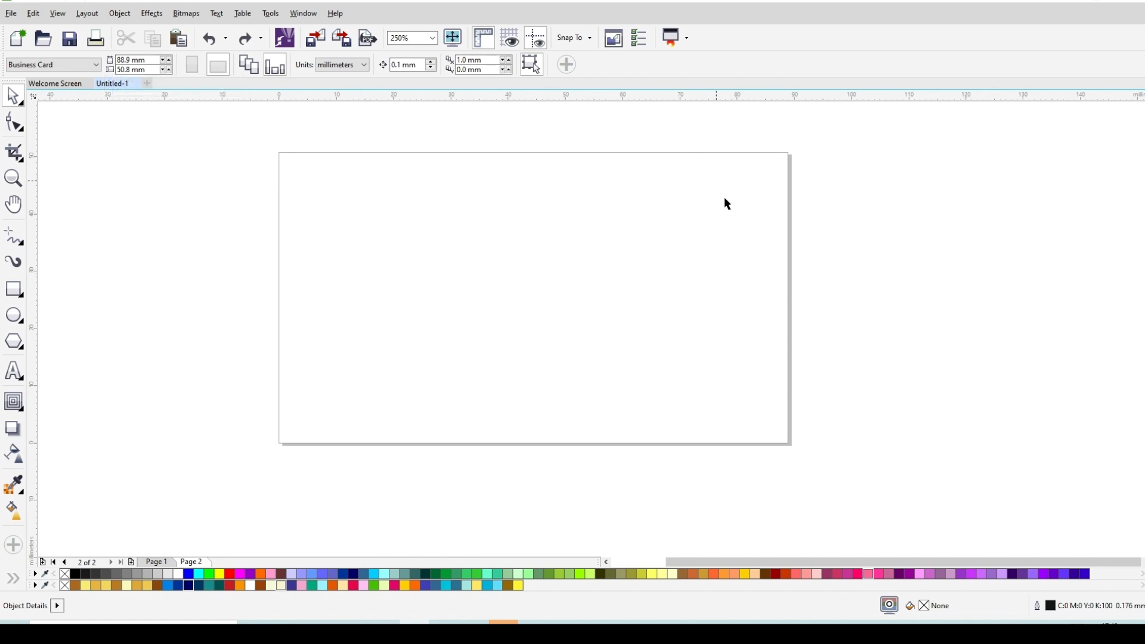
Step: Add a rectangle matching the full 88.9 by 50.8 mm business card page
{"action": "left_click", "coordinate": [14, 290]}
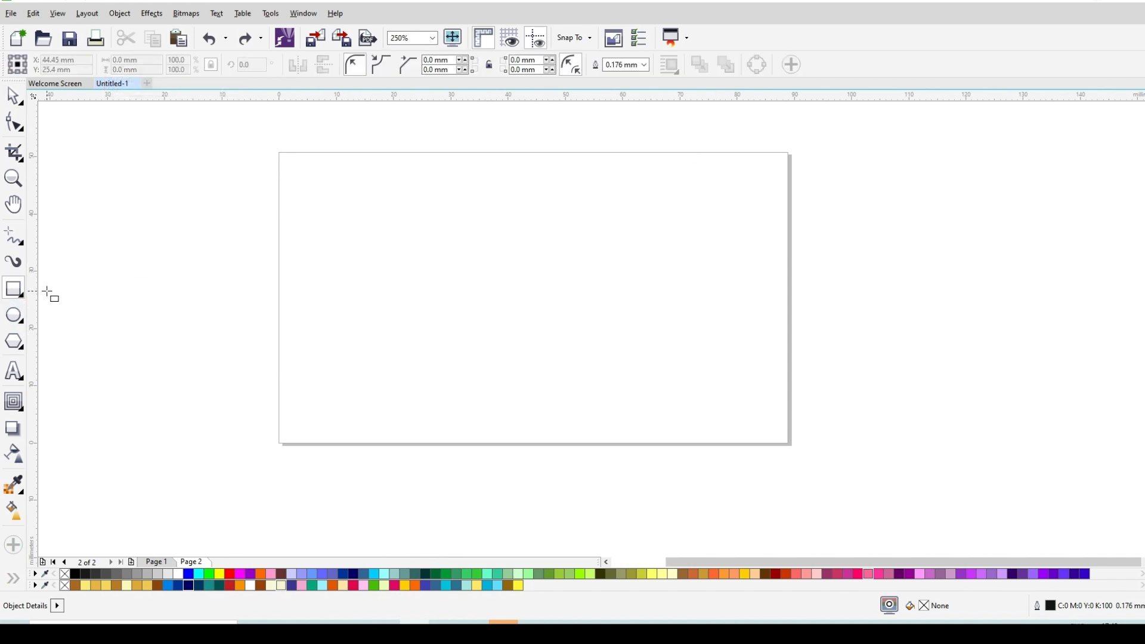
{"action": "double_click", "coordinate": [14, 290]}
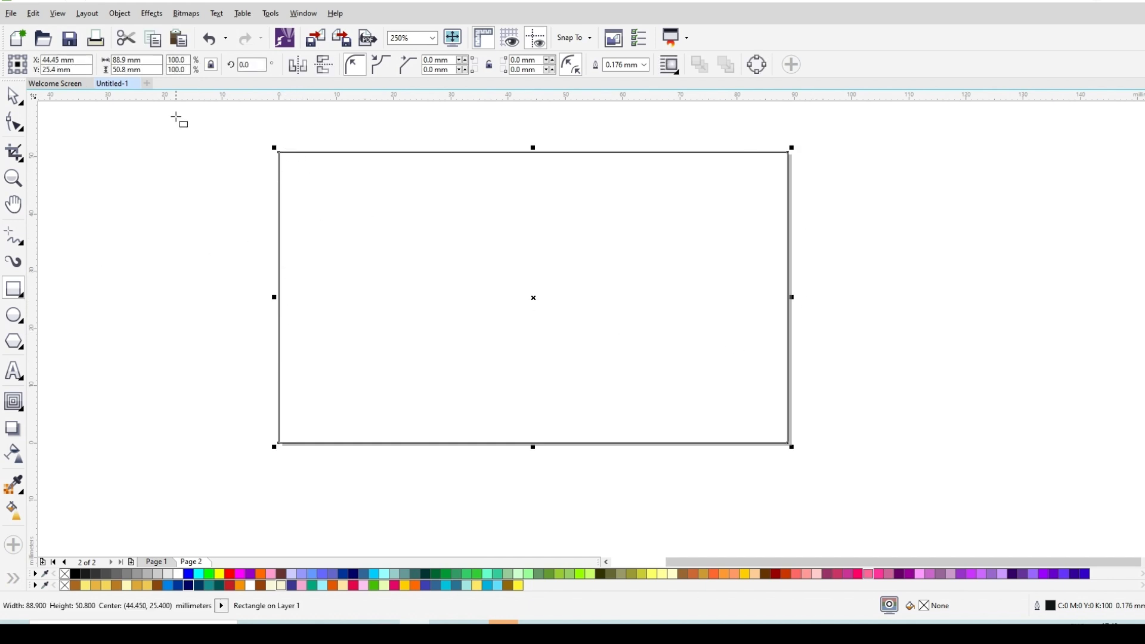
{"action": "left_click", "coordinate": [13, 95]}
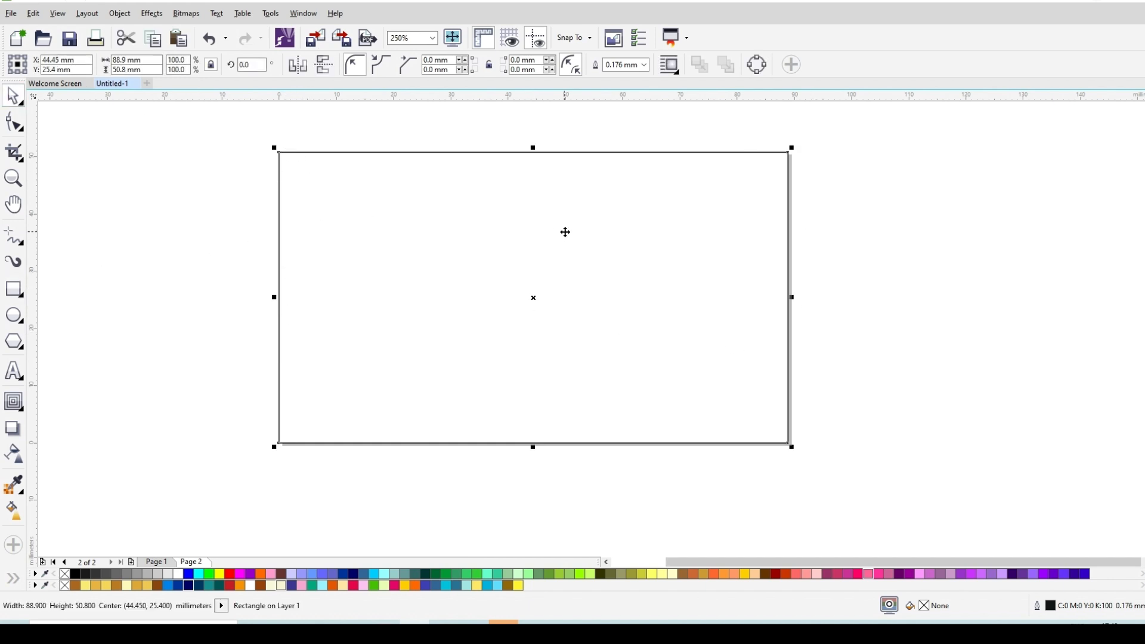
{"action": "left_click", "coordinate": [138, 251]}
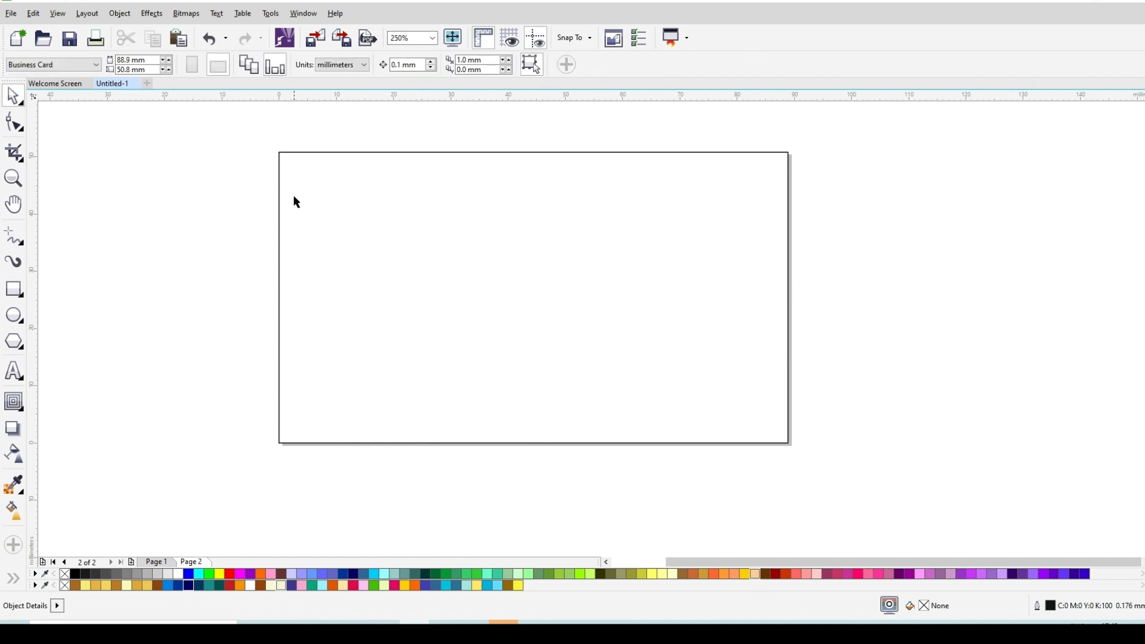
Step: Create a second full-height rectangle as a strip about 14.4 mm wide along the page's left edge
{"action": "left_click", "coordinate": [14, 289]}
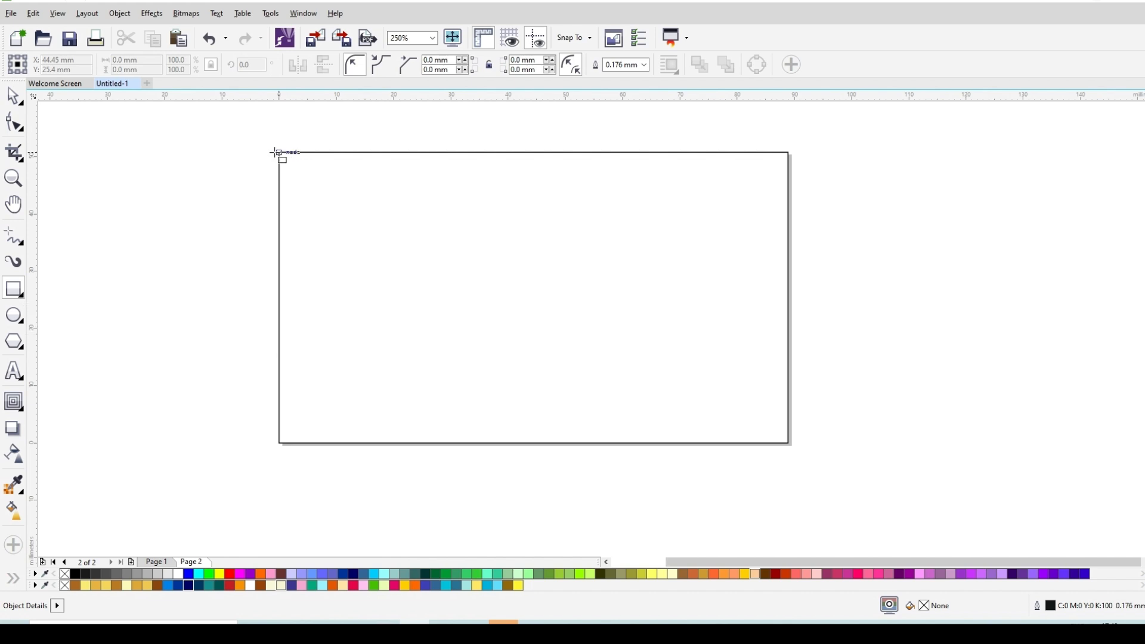
{"action": "left_click", "coordinate": [14, 96]}
{"action": "left_click", "coordinate": [791, 288]}
{"action": "left_click_drag", "start_coordinate": [796, 297], "coordinate": [365, 290]}
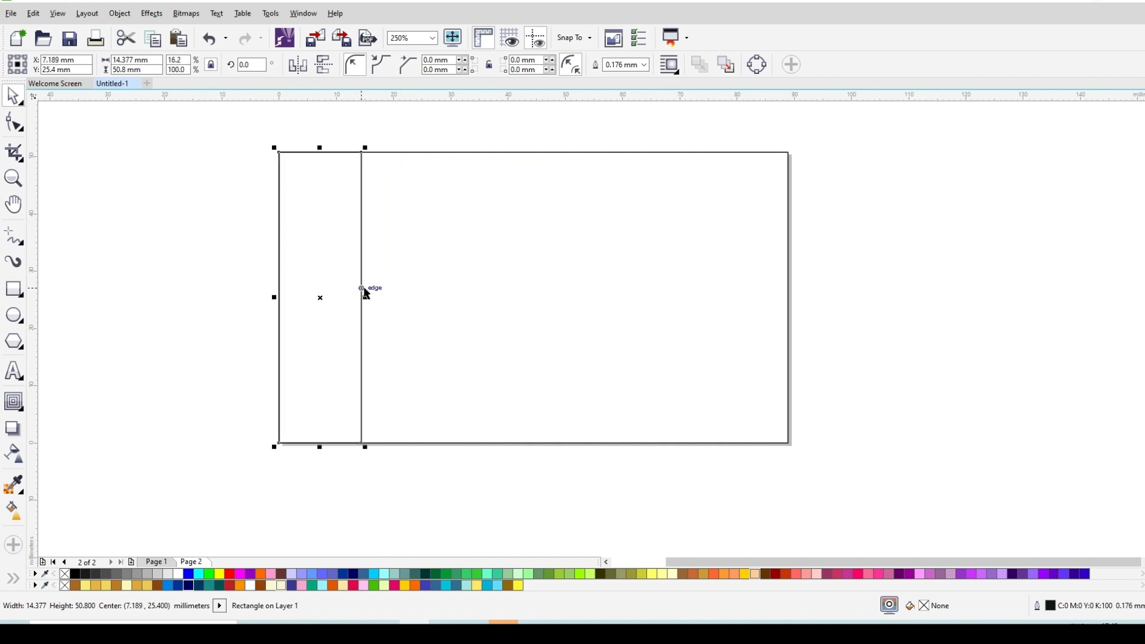
{"action": "left_click", "coordinate": [426, 127]}
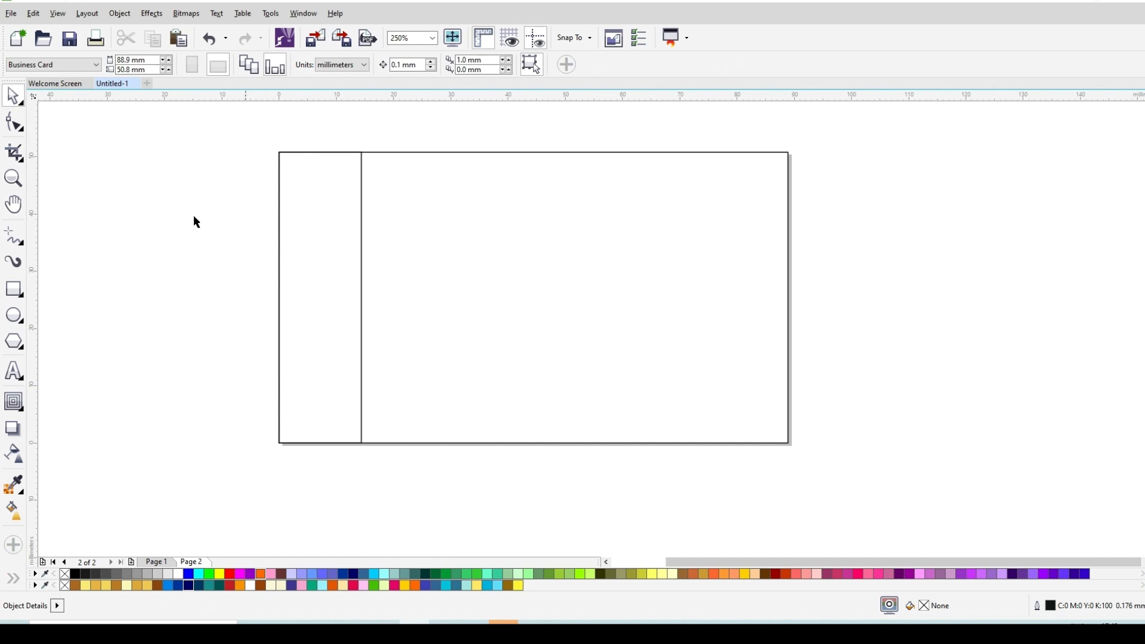
Step: Draw a square of about 28.4 mm over the page's left edge and rotate it 45 degrees into a diamond
{"action": "left_click", "coordinate": [15, 291]}
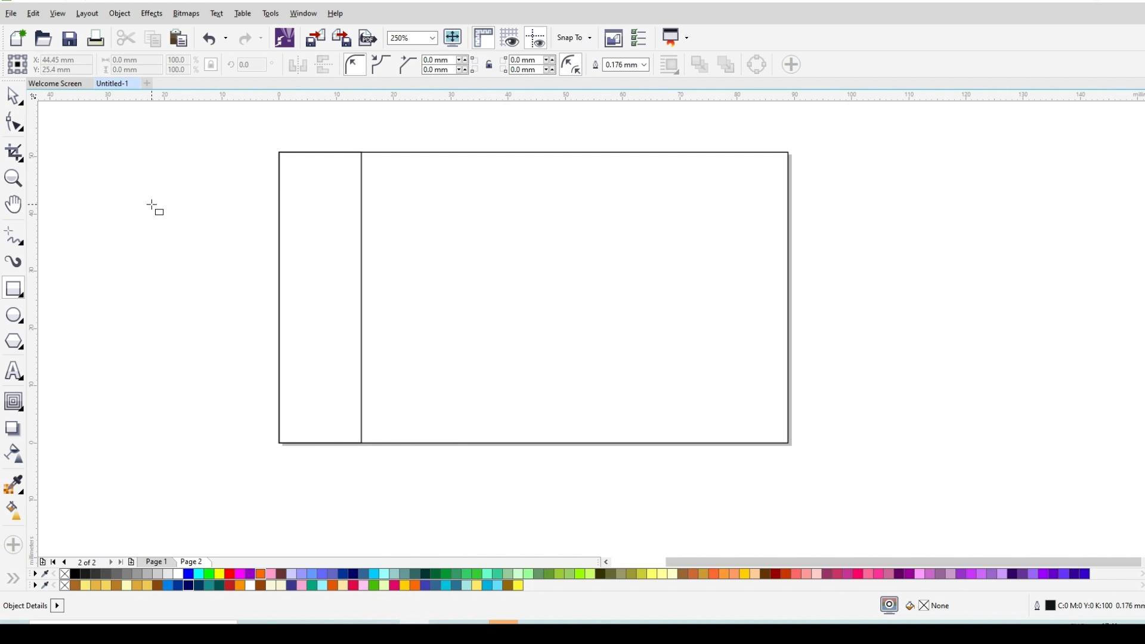
{"action": "left_click_drag", "start_coordinate": [151, 204], "coordinate": [276, 367]}
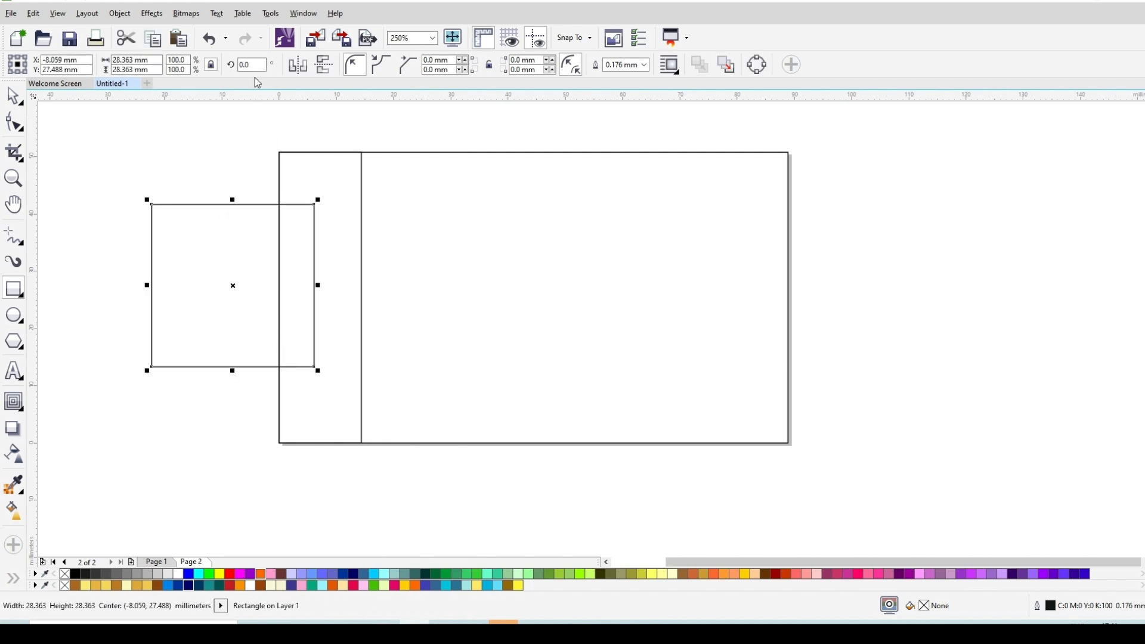
{"action": "double_click", "coordinate": [260, 65]}
{"action": "type", "text": "45"}
{"action": "key", "text": "Return"}
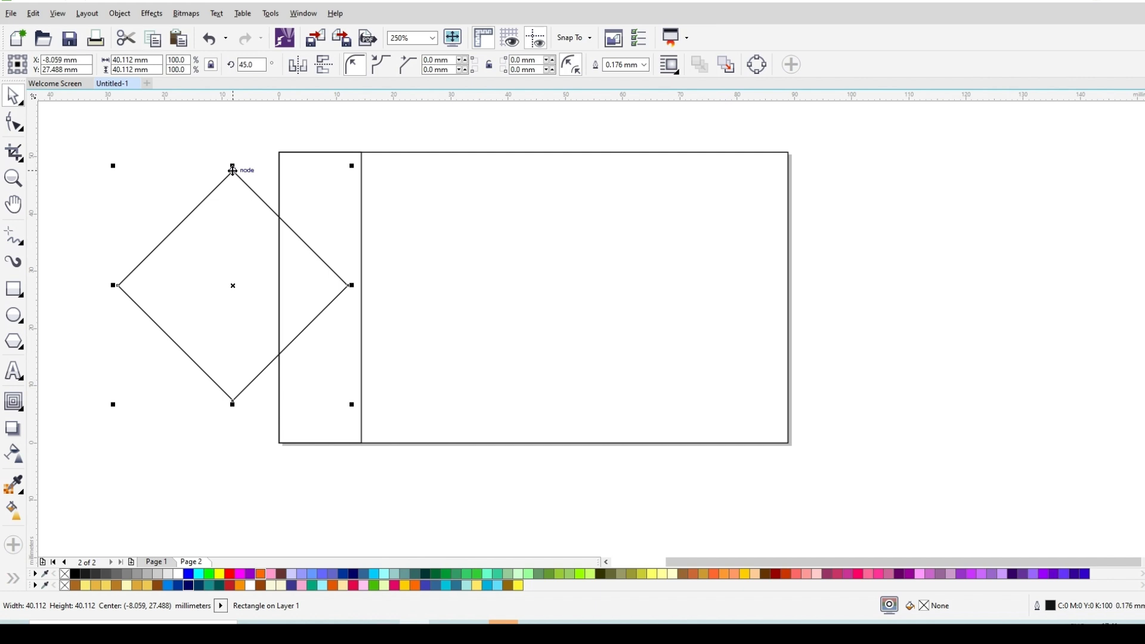
Step: Align the diamond vertically with the centre of the page-sized rectangle
{"action": "left_click", "coordinate": [503, 243], "text": "shift"}
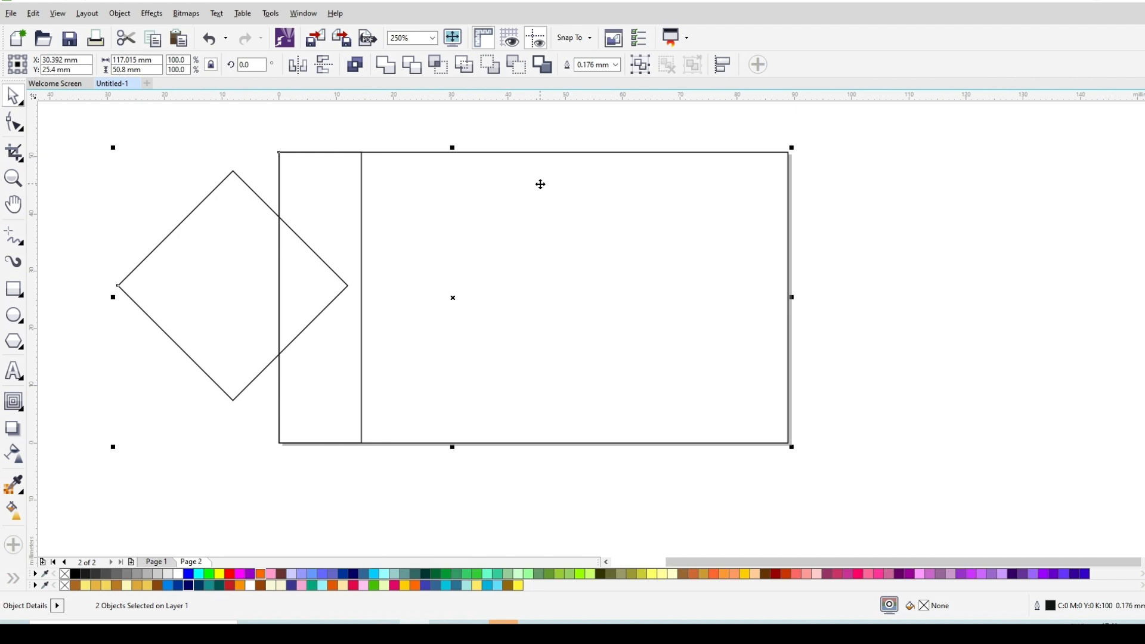
{"action": "key", "text": "e"}
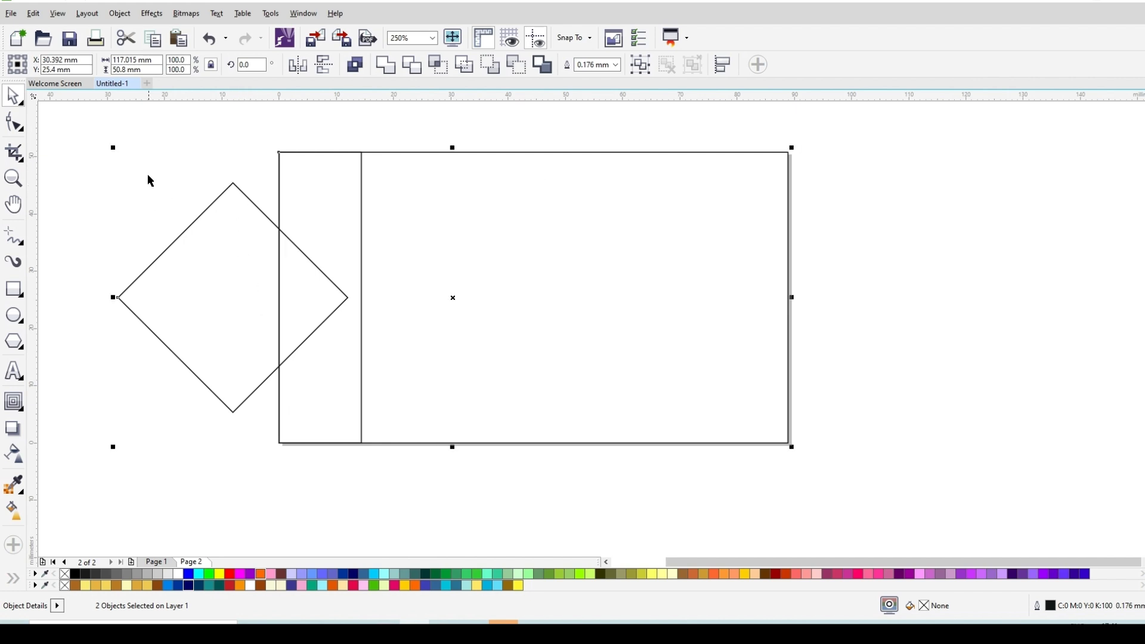
{"action": "left_click", "coordinate": [149, 176]}
Step: Move the diamond horizontally so its top corner sits exactly on the strip's right edge
{"action": "left_click_drag", "start_coordinate": [225, 264], "coordinate": [353, 260]}
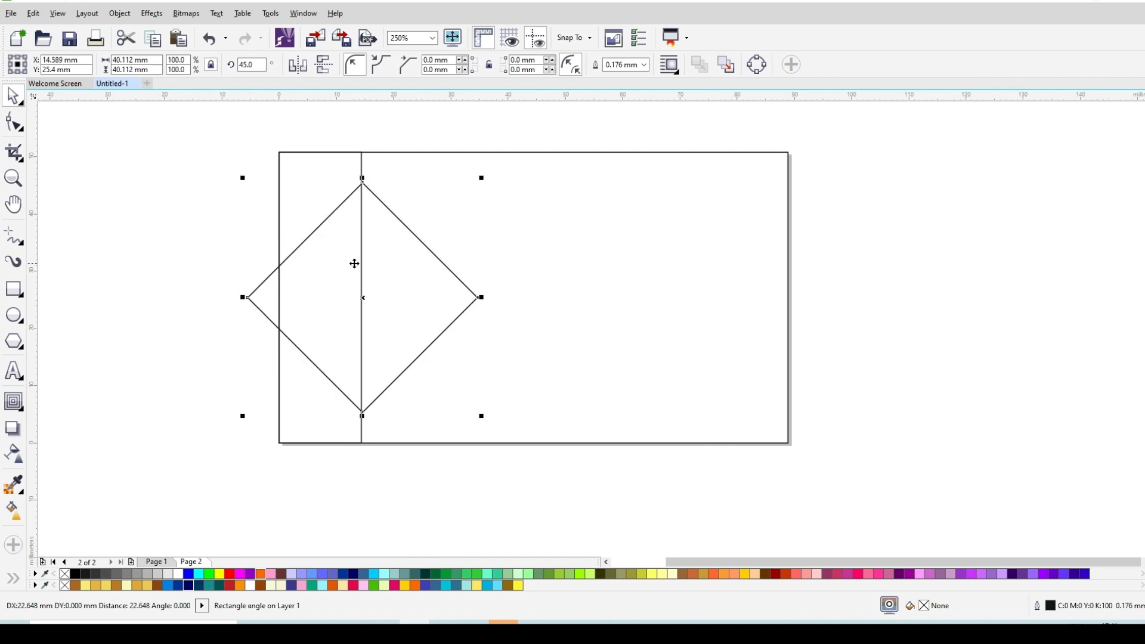
{"action": "scroll", "coordinate": [353, 186], "scroll_direction": "up", "scroll_amount": 3}
{"action": "left_click_drag", "start_coordinate": [393, 173], "coordinate": [387, 172]}
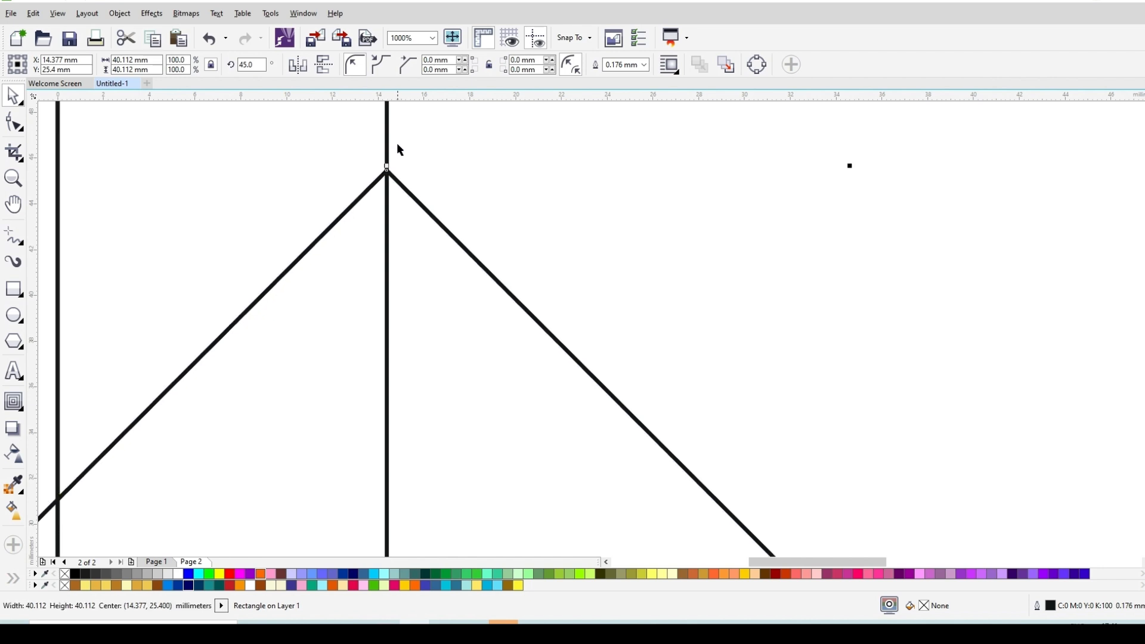
Step: Enlarge the diamond proportionally about its centre to about 44.6 mm wide and high
{"action": "scroll", "coordinate": [396, 147], "scroll_direction": "down", "scroll_amount": 5}
{"action": "scroll", "coordinate": [422, 149], "scroll_direction": "up", "scroll_amount": 2}
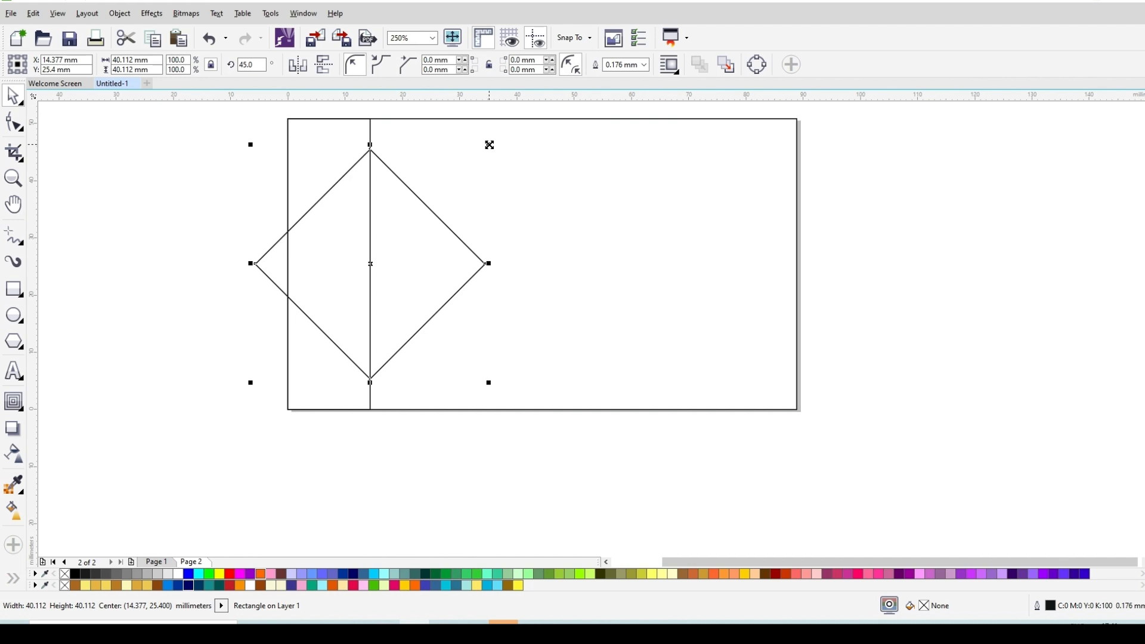
{"action": "left_click_drag", "start_coordinate": [489, 144], "coordinate": [504, 132]}
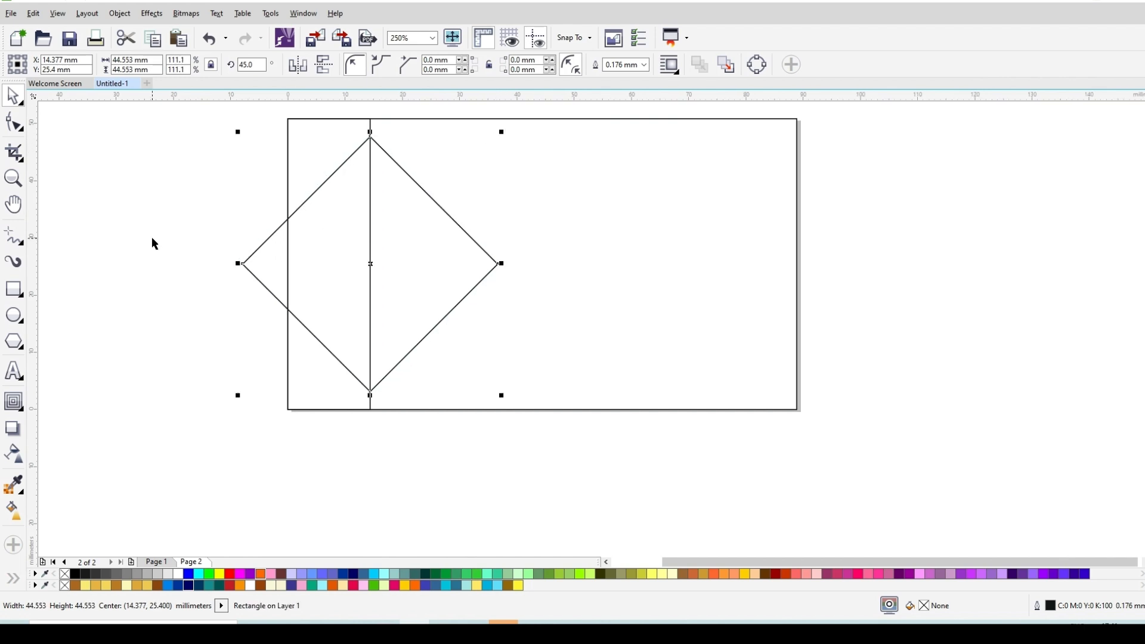
{"action": "left_click", "coordinate": [243, 219]}
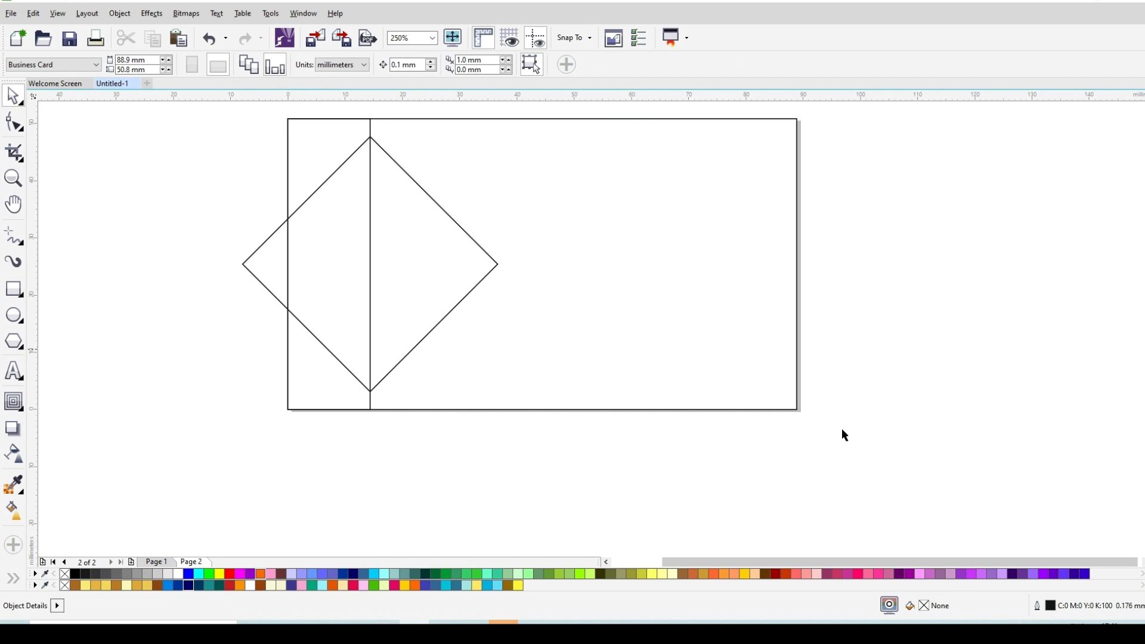
Step: Try to round all four corners of the diamond together to about 1.8 mm, and undo the rounding
{"action": "left_click", "coordinate": [19, 128]}
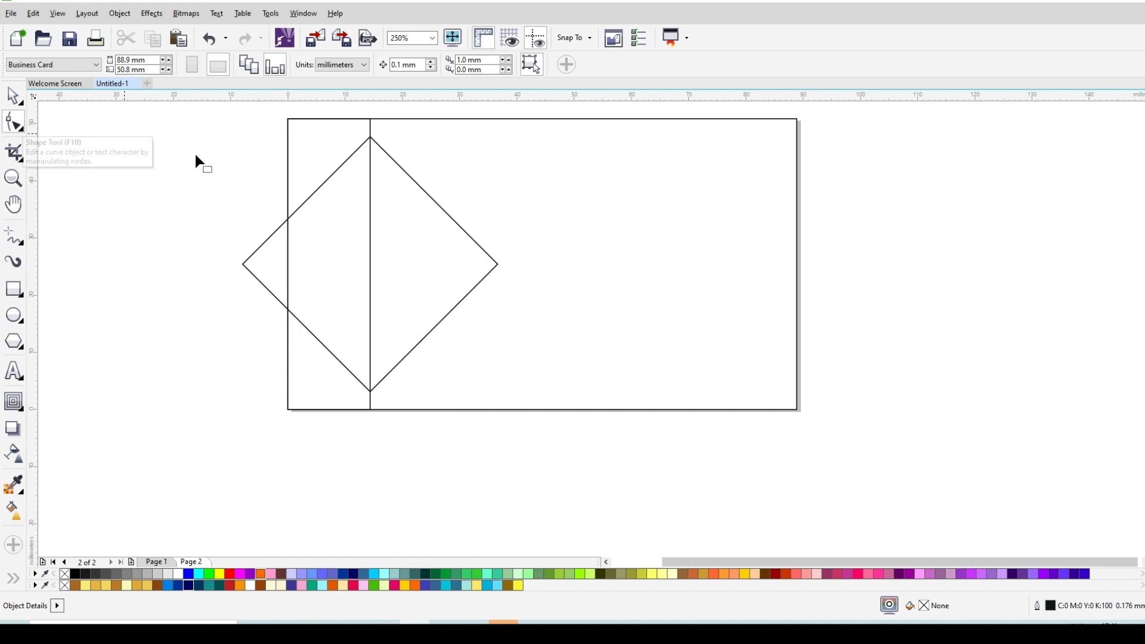
{"action": "scroll", "coordinate": [434, 238], "scroll_direction": "up", "scroll_amount": 2}
{"action": "left_click", "coordinate": [560, 290]}
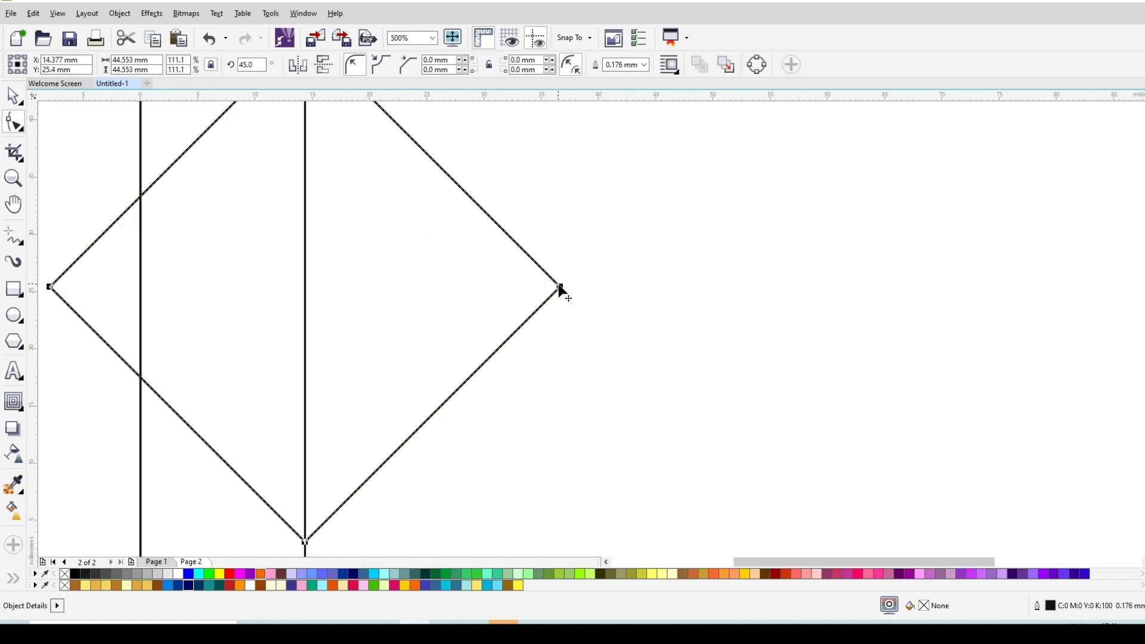
{"action": "left_click_drag", "start_coordinate": [561, 289], "coordinate": [536, 290]}
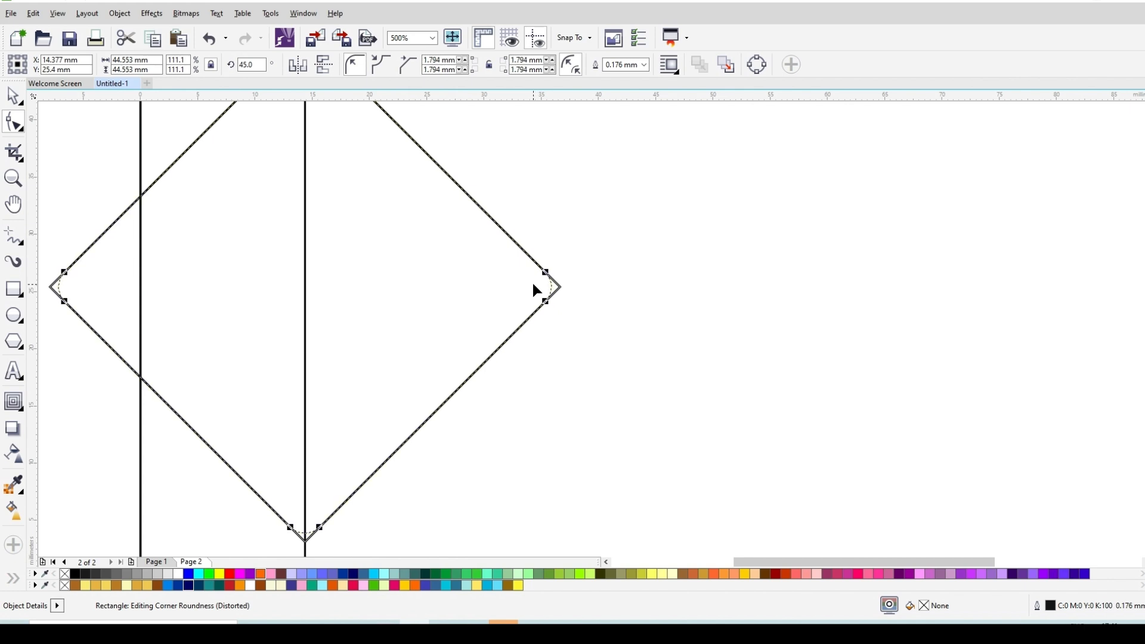
{"action": "key", "text": "ctrl+z"}
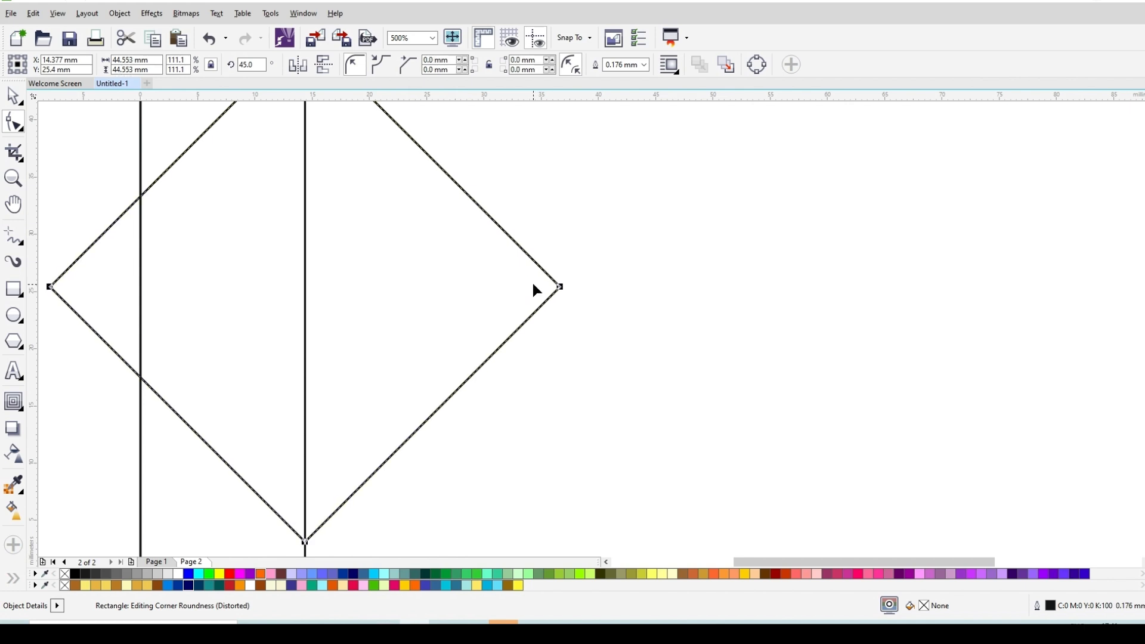
Step: Round only the diamond's right corner to a radius of about 2.5 mm with the Shape tool
{"action": "scroll", "coordinate": [532, 284], "scroll_direction": "down", "scroll_amount": 3}
{"action": "scroll", "coordinate": [540, 288], "scroll_direction": "up", "scroll_amount": 3}
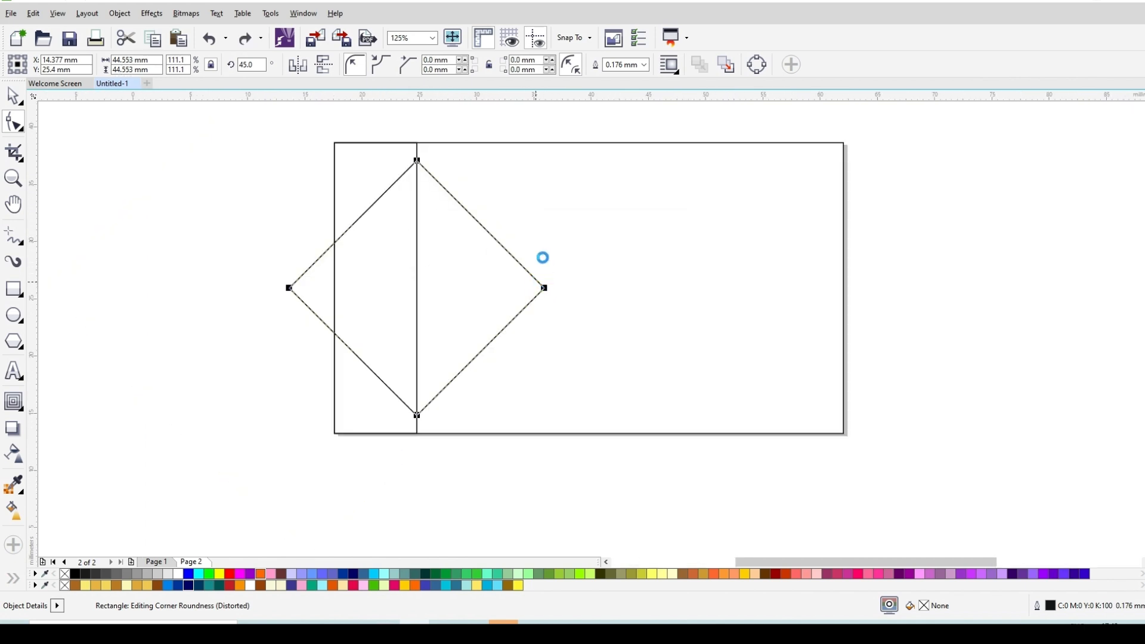
{"action": "scroll", "coordinate": [558, 301], "scroll_direction": "down", "scroll_amount": 3}
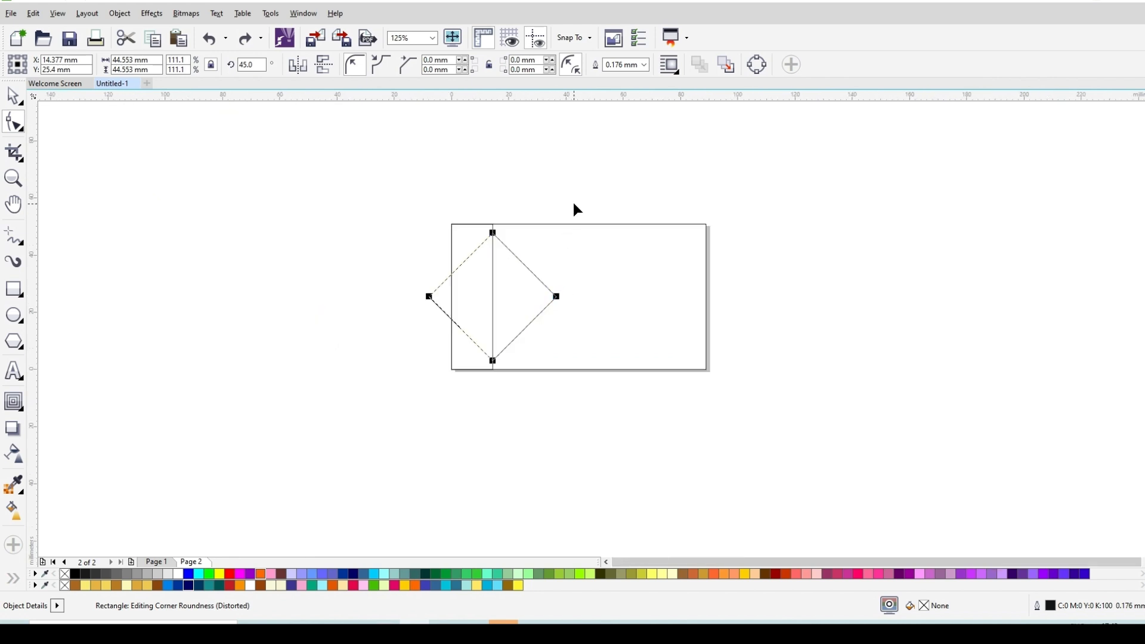
{"action": "left_click", "coordinate": [556, 294]}
{"action": "scroll", "coordinate": [572, 300], "scroll_direction": "up", "scroll_amount": 3}
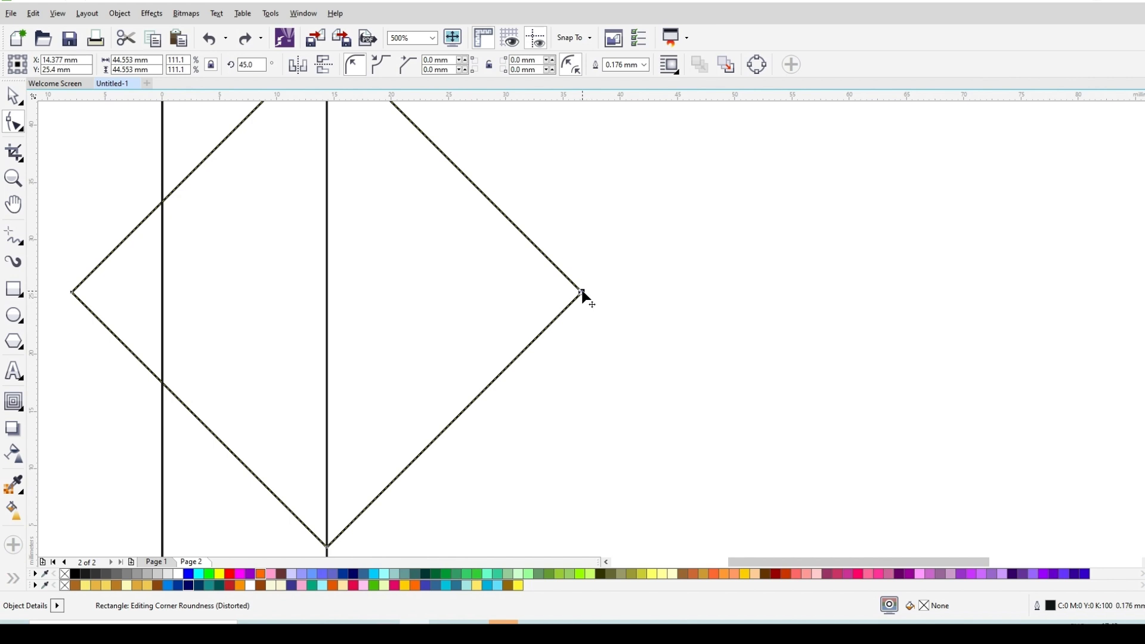
{"action": "left_click_drag", "start_coordinate": [578, 291], "coordinate": [543, 291]}
Step: Increase the rounding of the diamond's right corner to a radius of about 3.25 mm
{"action": "scroll", "coordinate": [567, 302], "scroll_direction": "down", "scroll_amount": 2}
{"action": "scroll", "coordinate": [567, 301], "scroll_direction": "up", "scroll_amount": 2}
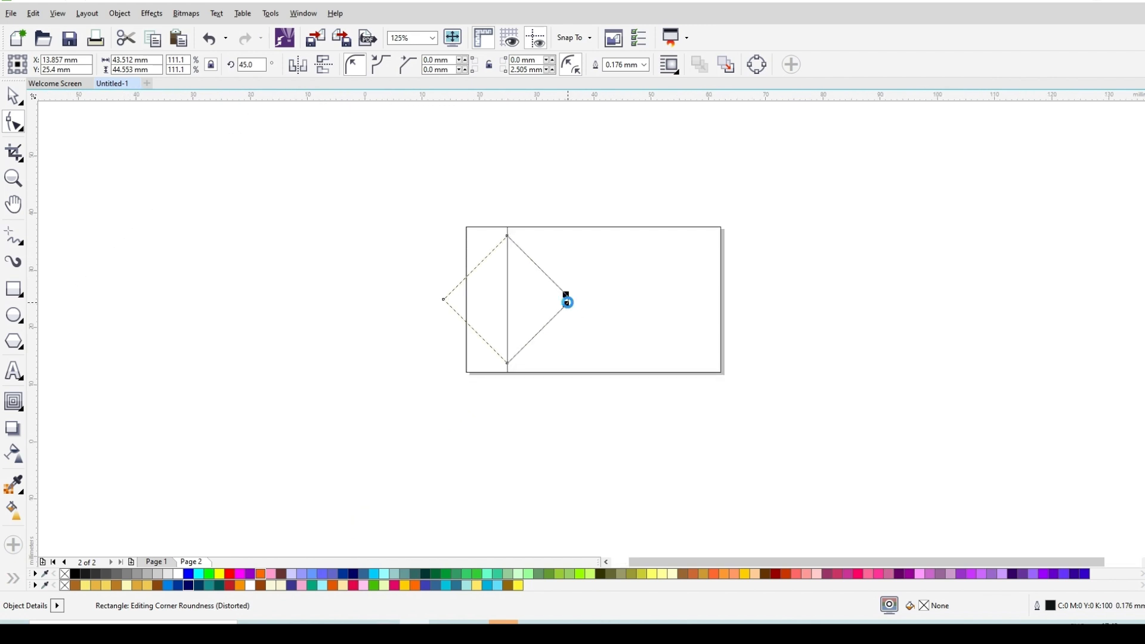
{"action": "left_click_drag", "start_coordinate": [561, 312], "coordinate": [551, 309]}
{"action": "key", "text": "ctrl+z"}
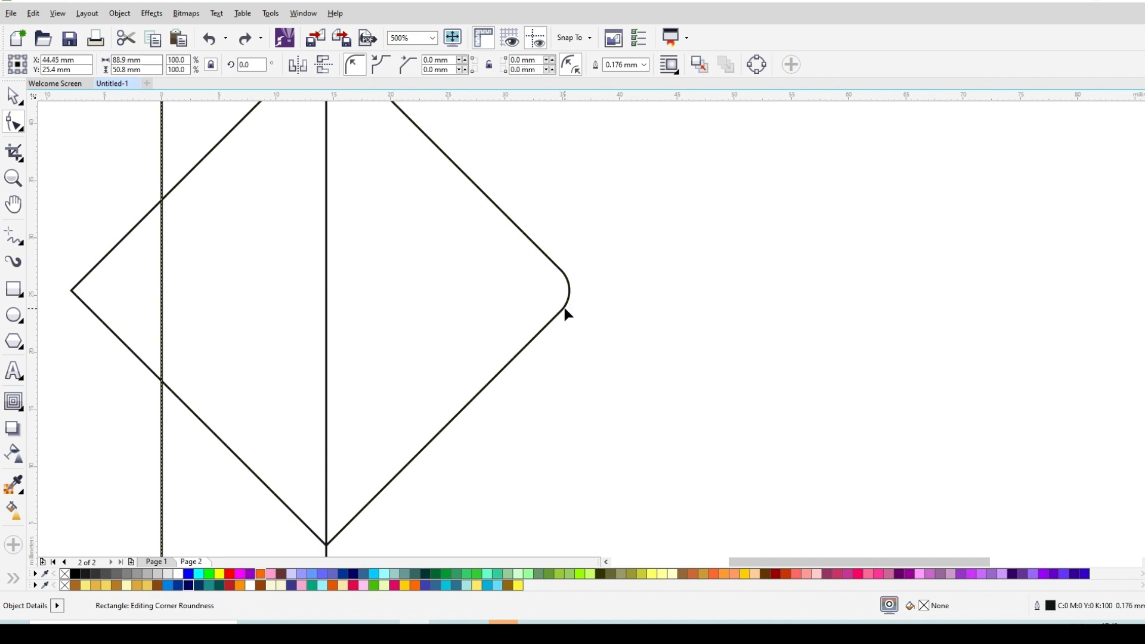
{"action": "left_click", "coordinate": [561, 309]}
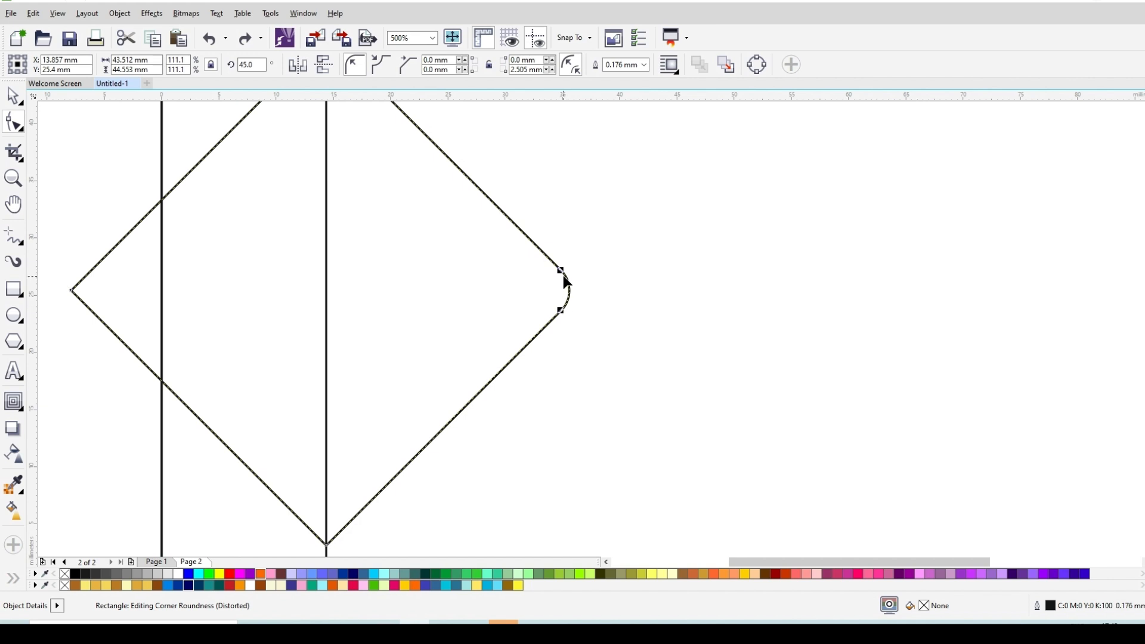
{"action": "left_click_drag", "start_coordinate": [562, 267], "coordinate": [551, 270]}
{"action": "scroll", "coordinate": [552, 274], "scroll_direction": "down", "scroll_amount": 4}
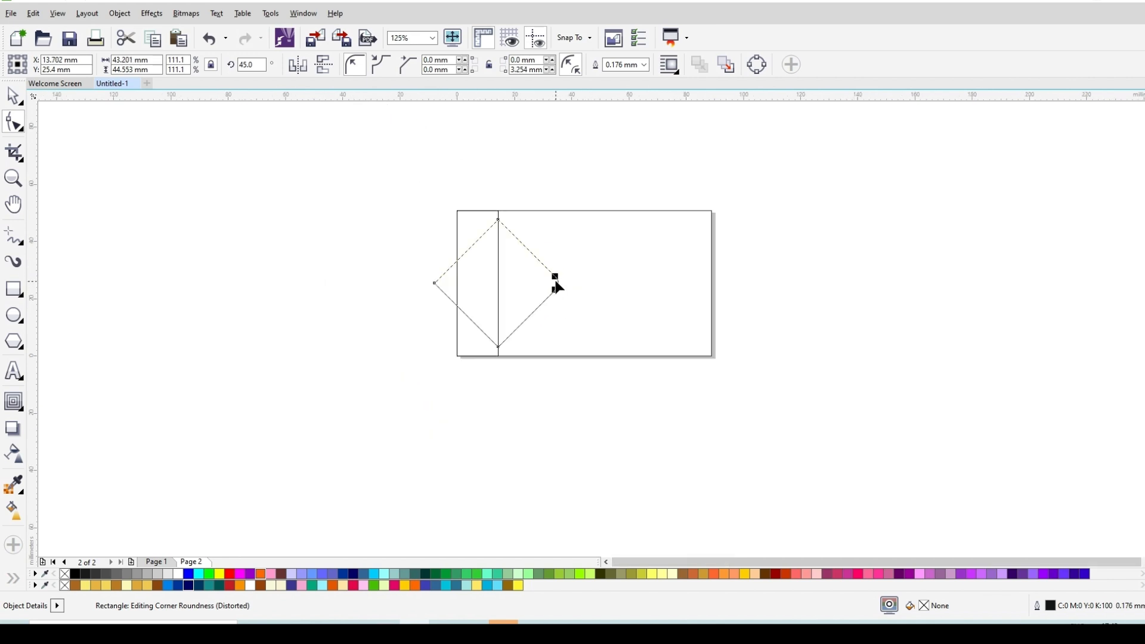
{"action": "scroll", "coordinate": [555, 281], "scroll_direction": "up", "scroll_amount": 2}
Step: Create a red shape from the part of the diamond right of the strip using Smart Fill
{"action": "left_click", "coordinate": [14, 95]}
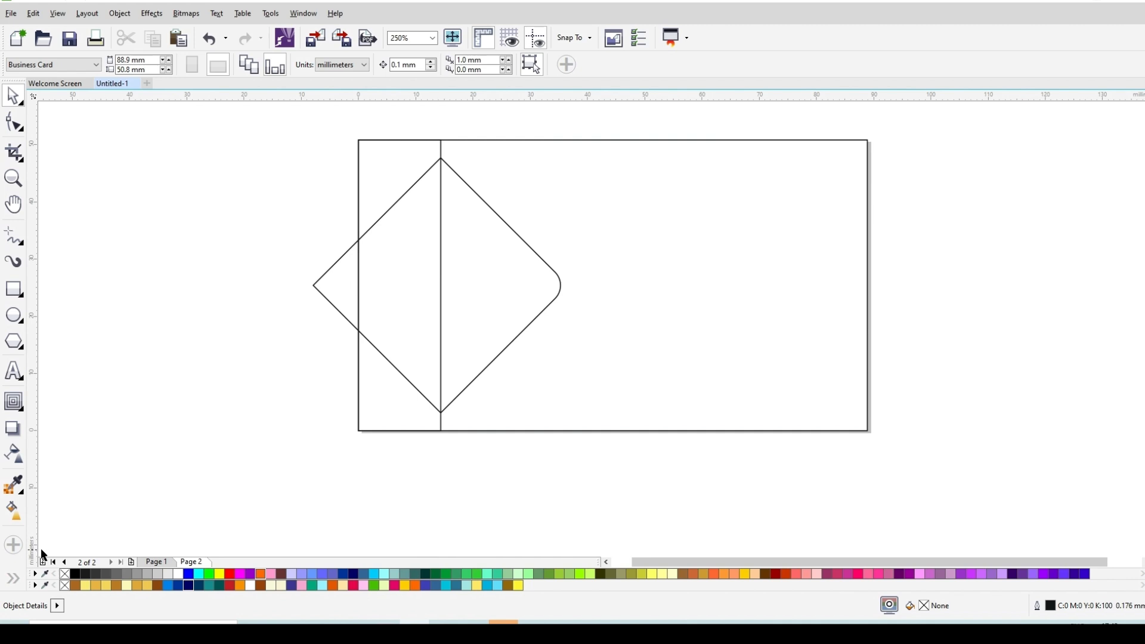
{"action": "left_click", "coordinate": [24, 579]}
{"action": "left_click", "coordinate": [41, 577]}
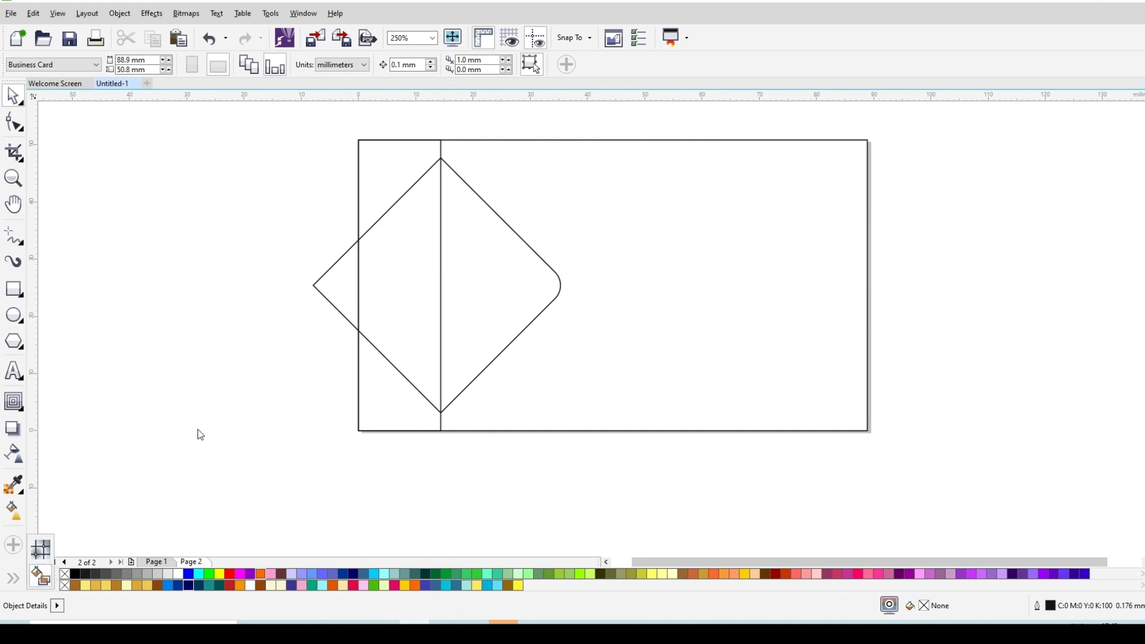
{"action": "left_click", "coordinate": [483, 263]}
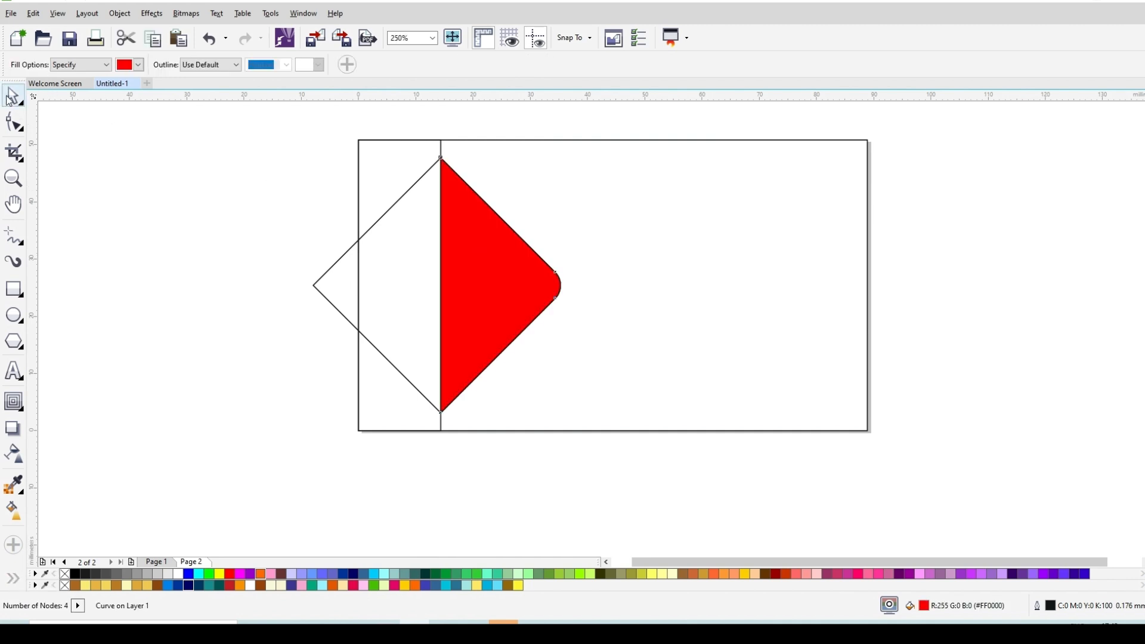
{"action": "key", "text": "space"}
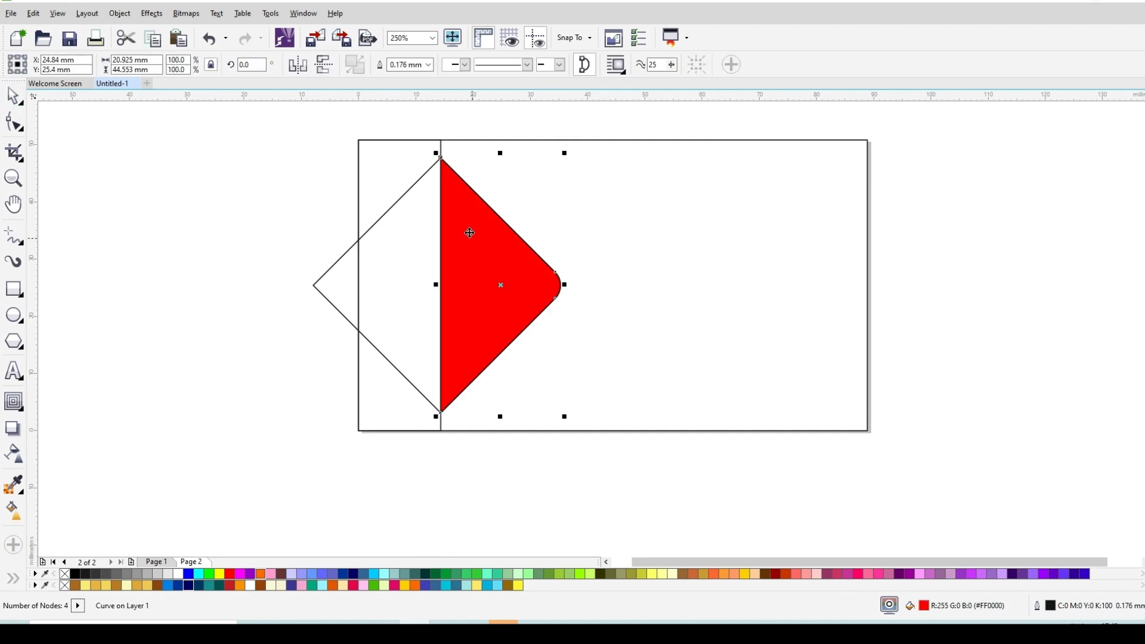
Step: Weld the red shape and the left strip into one shape, keeping it in its original position
{"action": "left_click", "coordinate": [378, 159], "text": "shift"}
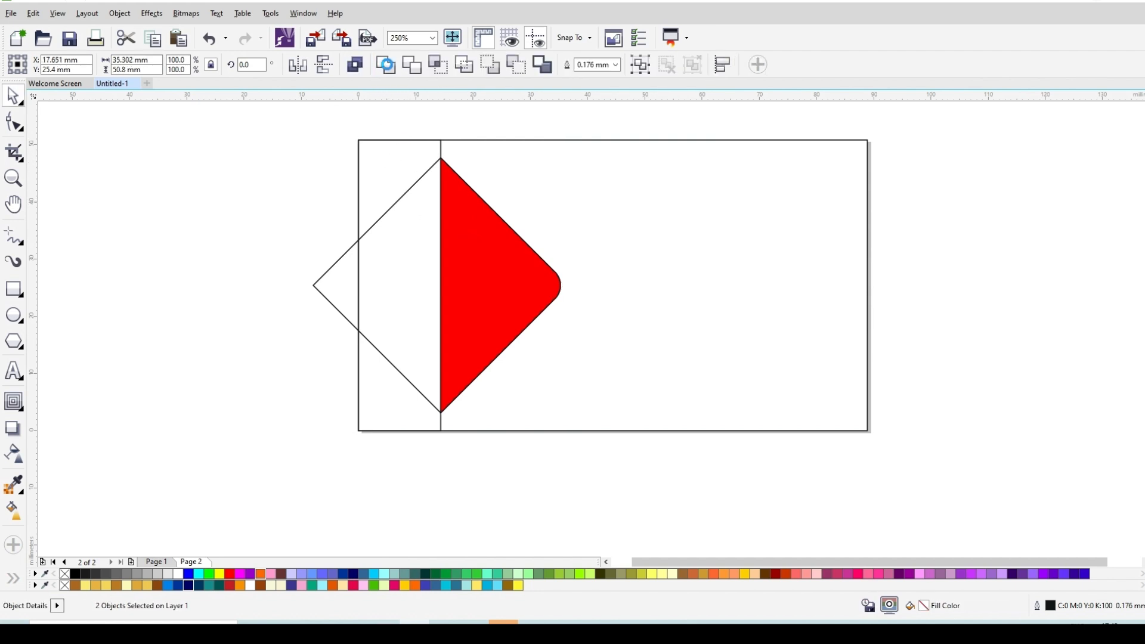
{"action": "left_click", "coordinate": [389, 68]}
{"action": "left_click_drag", "start_coordinate": [399, 164], "coordinate": [163, 187]}
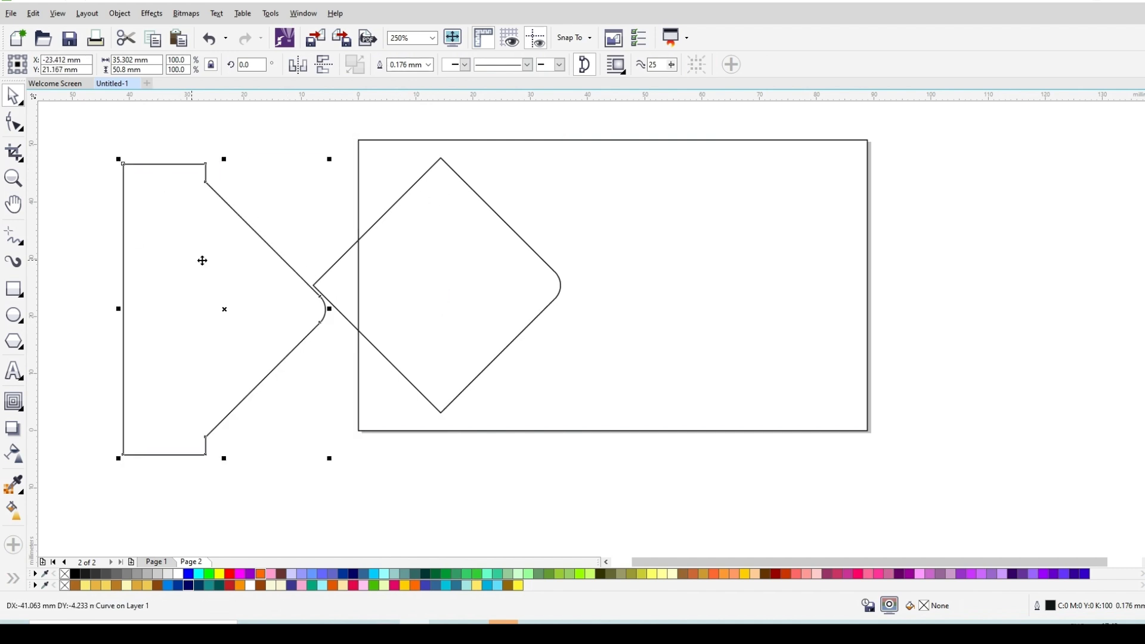
{"action": "key", "text": "ctrl+z"}
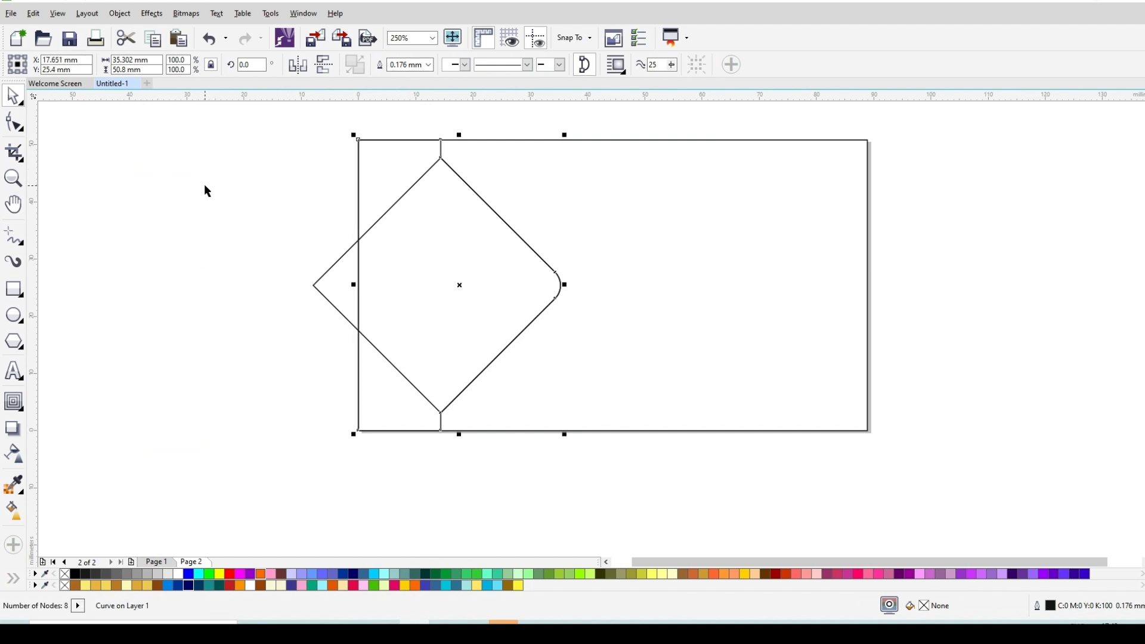
Step: Fill the merged strip and accent shape with red
{"action": "left_click", "coordinate": [204, 183]}
{"action": "left_click_drag", "start_coordinate": [402, 234], "coordinate": [456, 230]}
{"action": "left_click", "coordinate": [437, 174]}
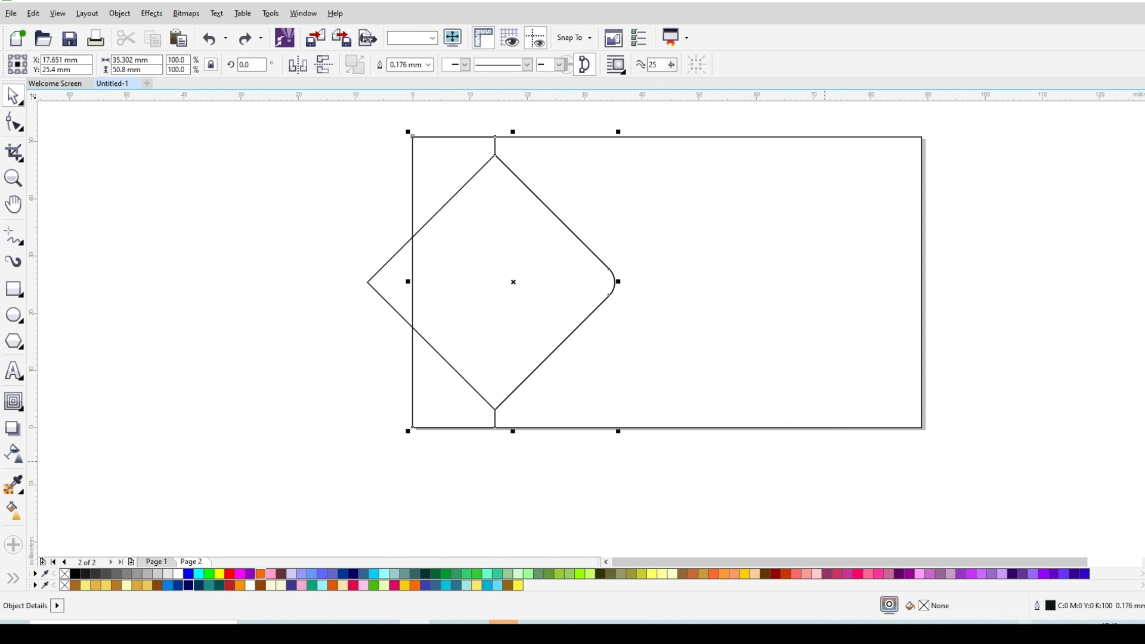
{"action": "left_click", "coordinate": [231, 574]}
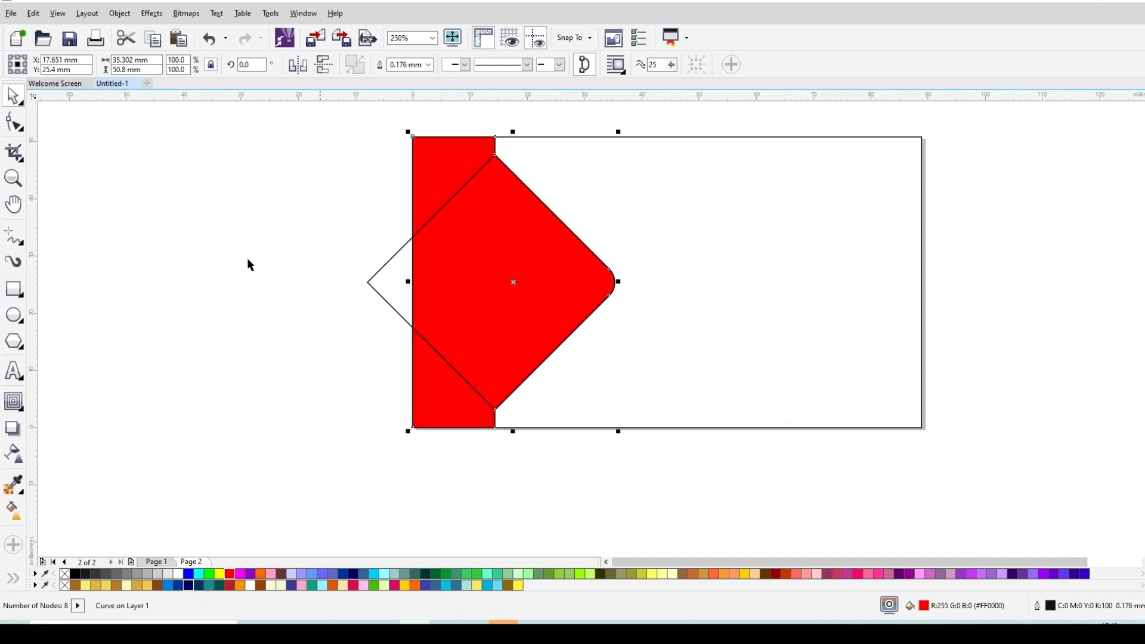
Step: Place a copy of the diamond outline beyond the card's left edge and shift the remaining diamond about 7.4 mm to the right
{"action": "left_click", "coordinate": [396, 276]}
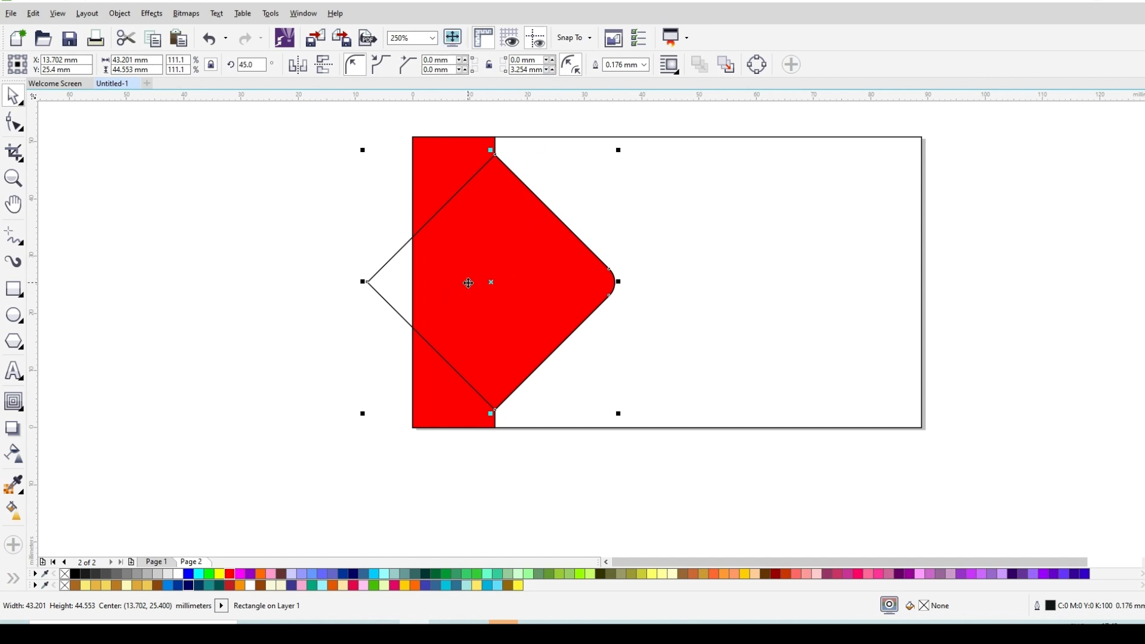
{"action": "left_click_drag", "start_coordinate": [469, 283], "coordinate": [92, 332]}
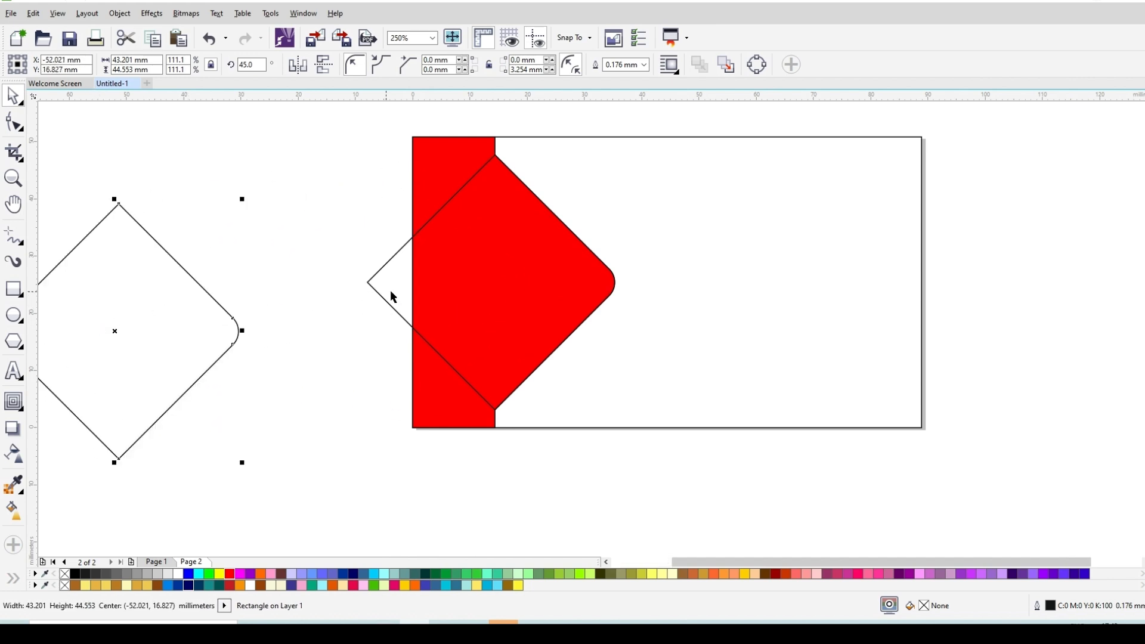
{"action": "left_click", "coordinate": [416, 279]}
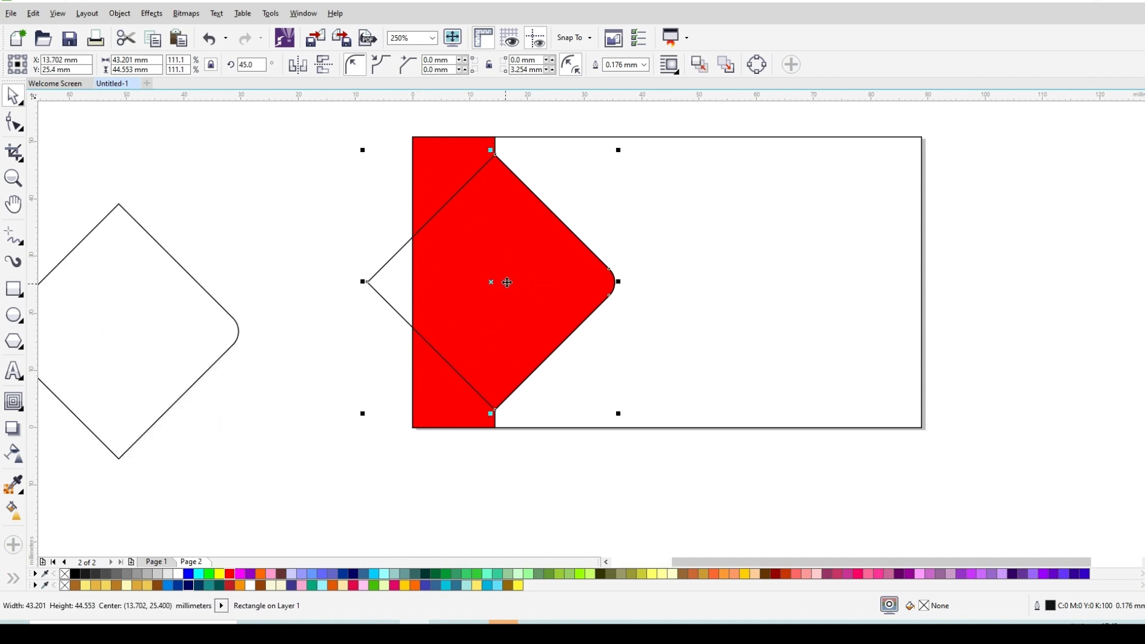
{"action": "left_click_drag", "start_coordinate": [507, 279], "coordinate": [550, 282]}
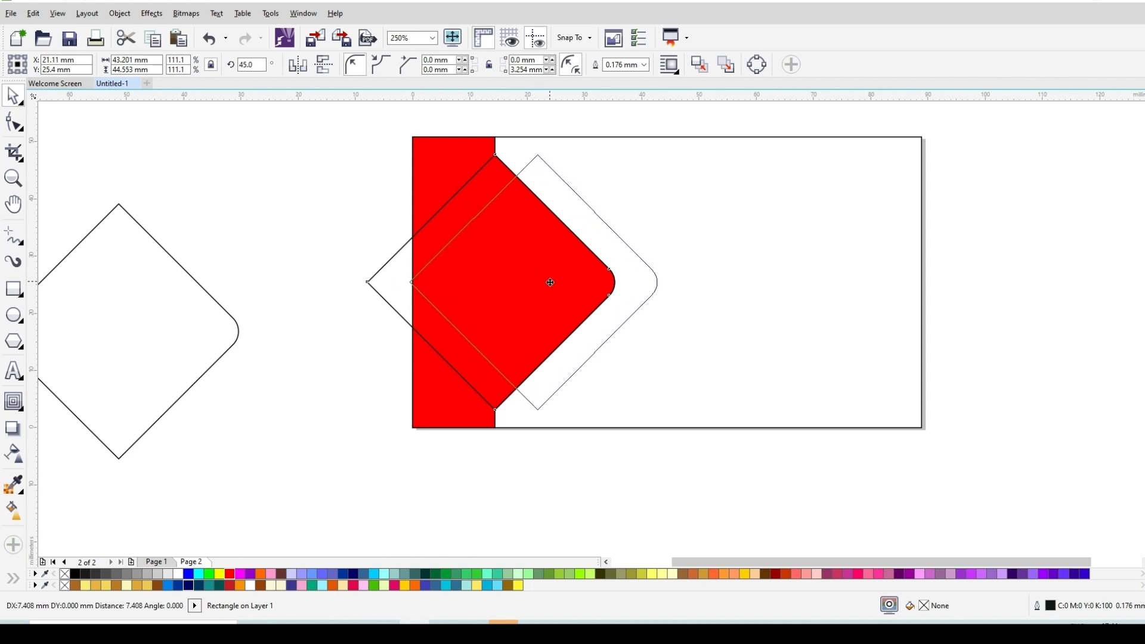
{"action": "left_click_drag", "start_coordinate": [550, 282], "coordinate": [550, 282]}
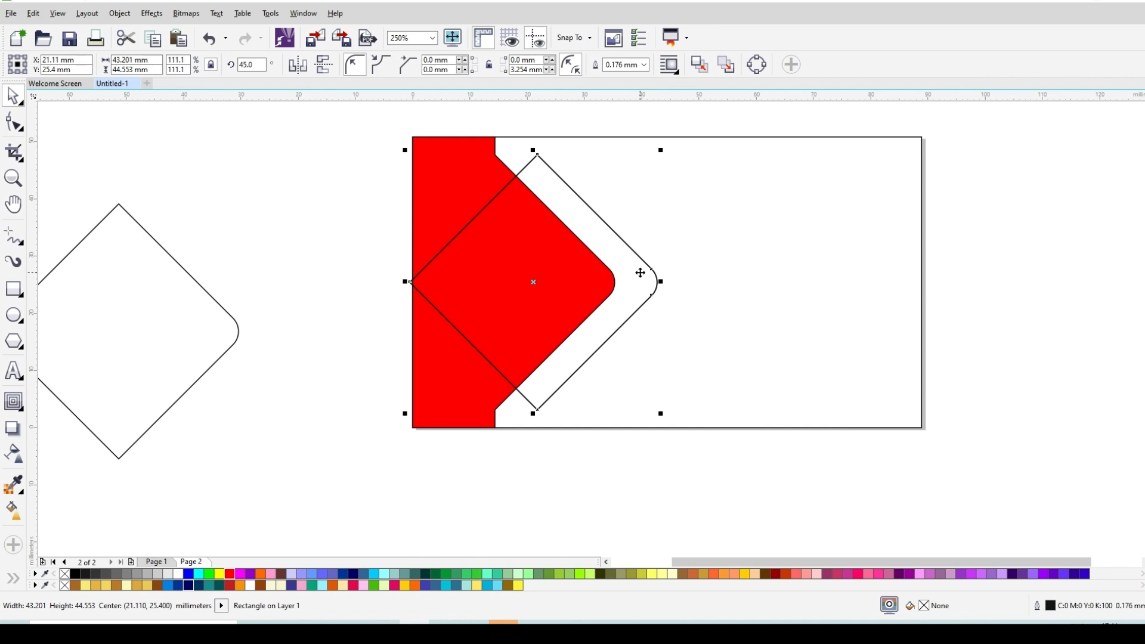
Step: Duplicate the shifted diamond, offset the copy about 1.4 mm to the left and stretch it to about 47.5 mm high
{"action": "key", "text": "ctrl+c"}
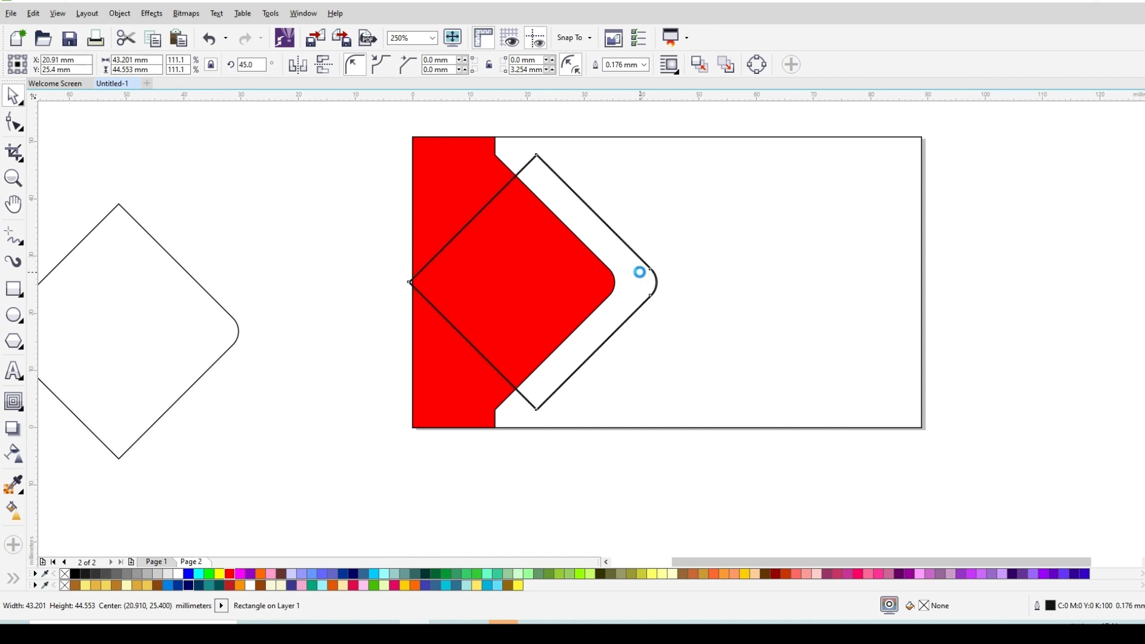
{"action": "key", "text": "ctrl+v"}
{"action": "key", "text": "Left"}
{"action": "key", "text": "Left"}
{"action": "key", "text": "Left"}
{"action": "key", "text": "Left"}
{"action": "key", "text": "Left"}
{"action": "key", "text": "Left"}
{"action": "key", "text": "Left"}
{"action": "key", "text": "Left"}
{"action": "key", "text": "Left"}
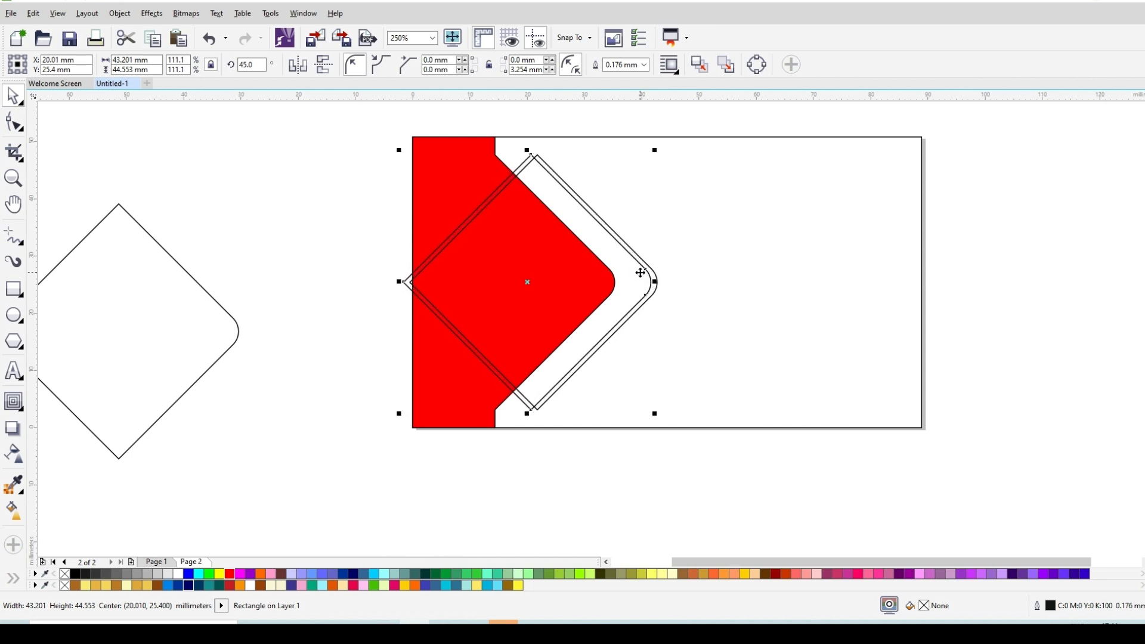
{"action": "key", "text": "Left"}
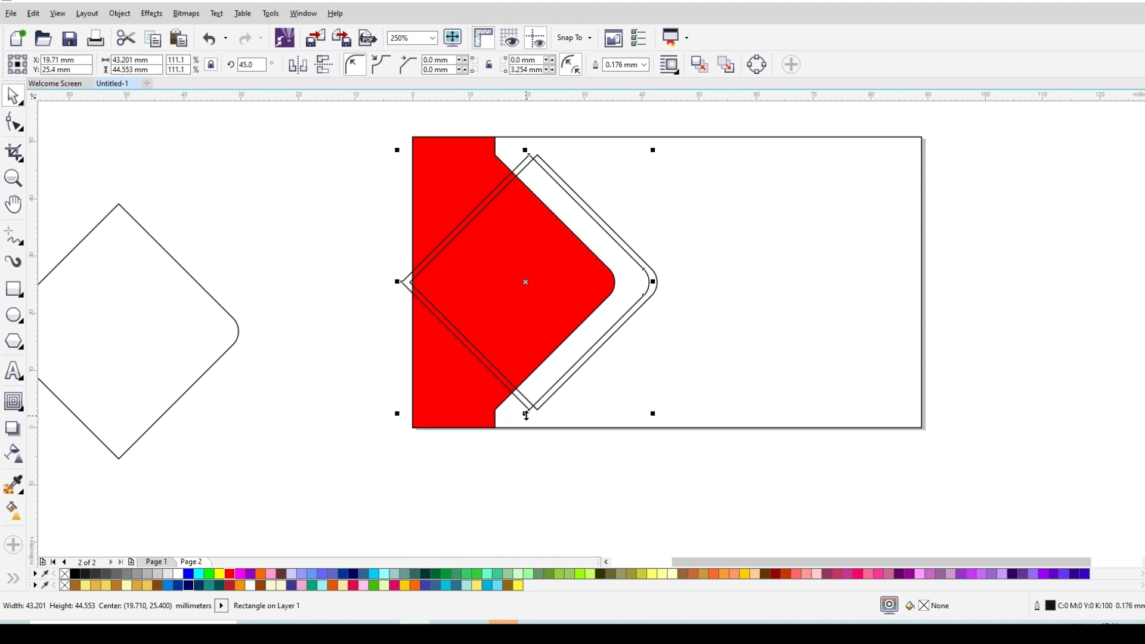
{"action": "left_click_drag", "start_coordinate": [526, 415], "coordinate": [528, 424]}
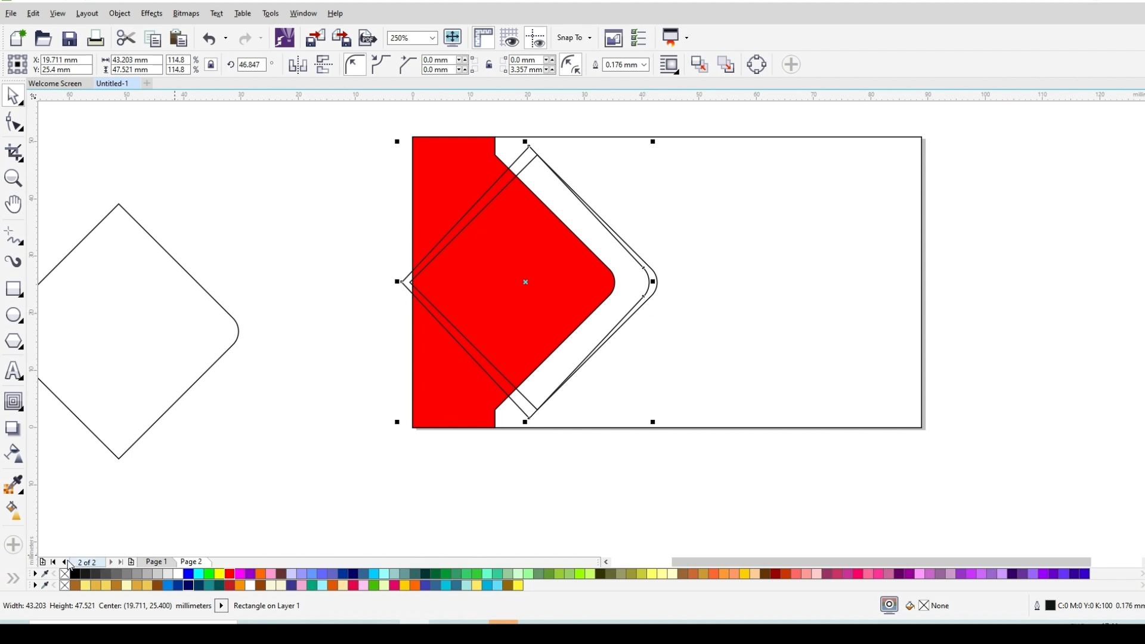
Step: Create a red chevron sliver from the area between the two diamonds' right edges using Smart Fill
{"action": "left_click", "coordinate": [14, 579]}
{"action": "left_click", "coordinate": [43, 577]}
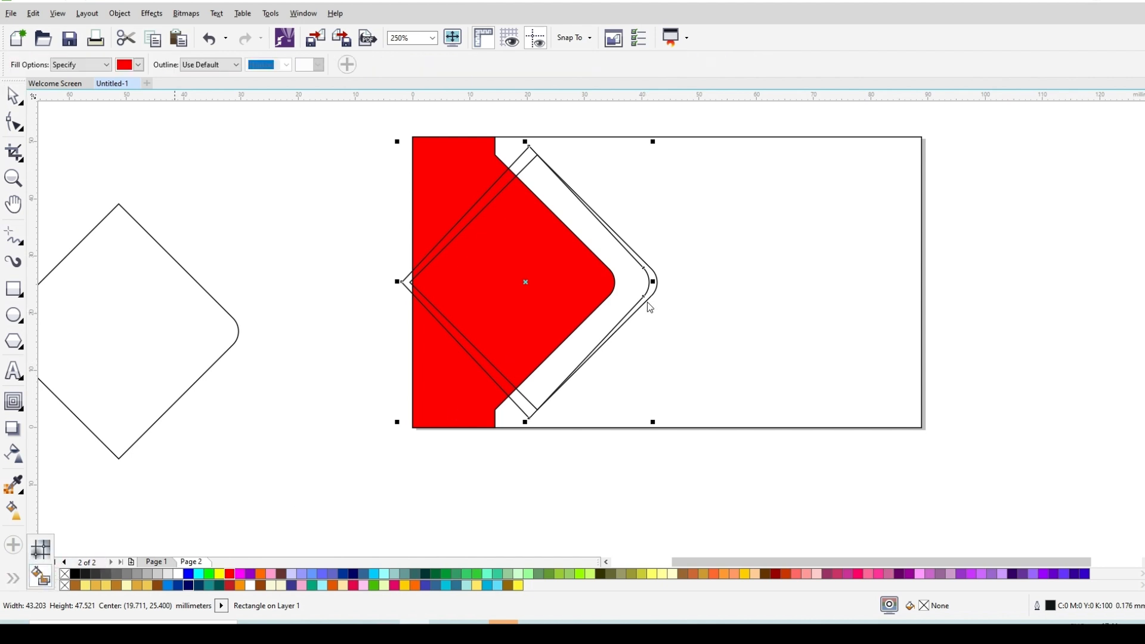
{"action": "left_click", "coordinate": [653, 293]}
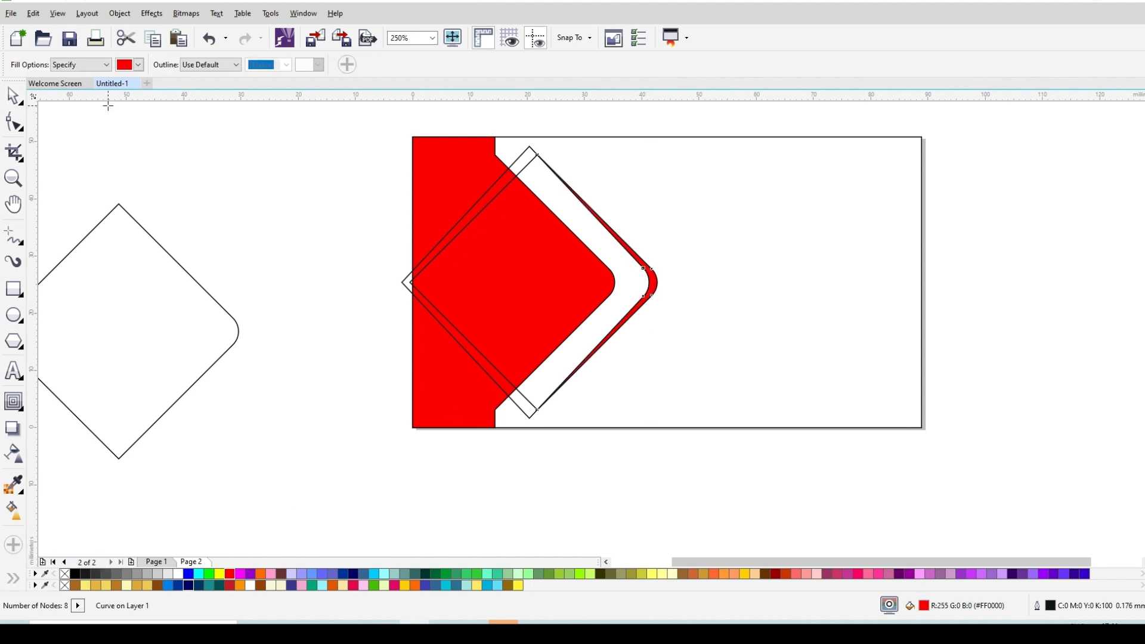
{"action": "key", "text": "space"}
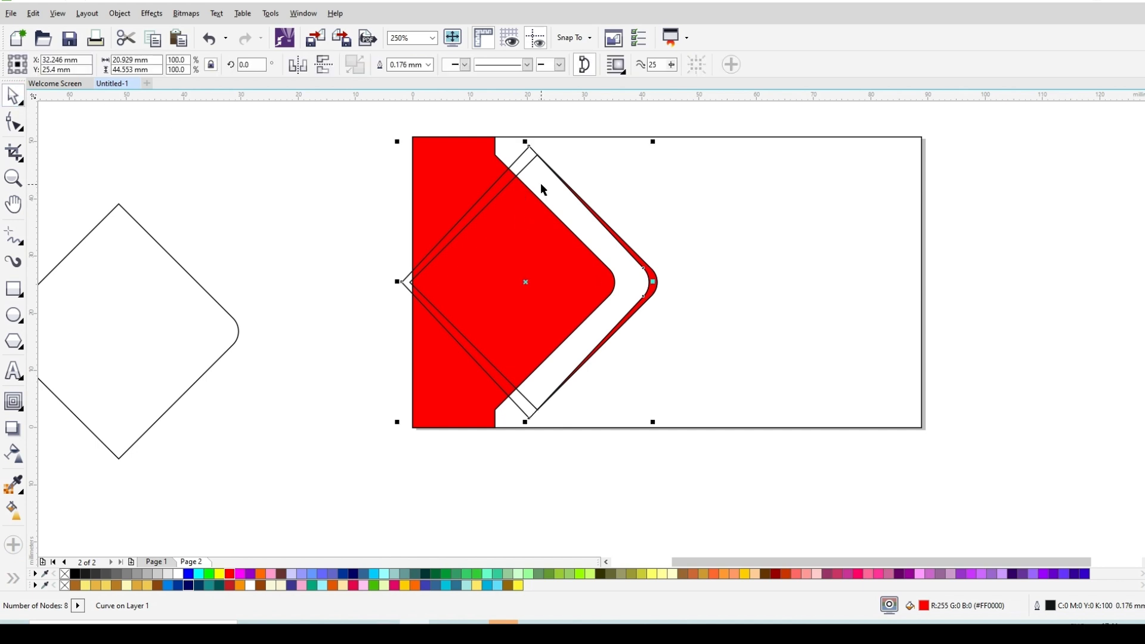
Step: Delete the two overlapping diamond outlines on the card, keeping the red chevron sliver
{"action": "left_click", "coordinate": [541, 184]}
{"action": "key", "text": "Delete"}
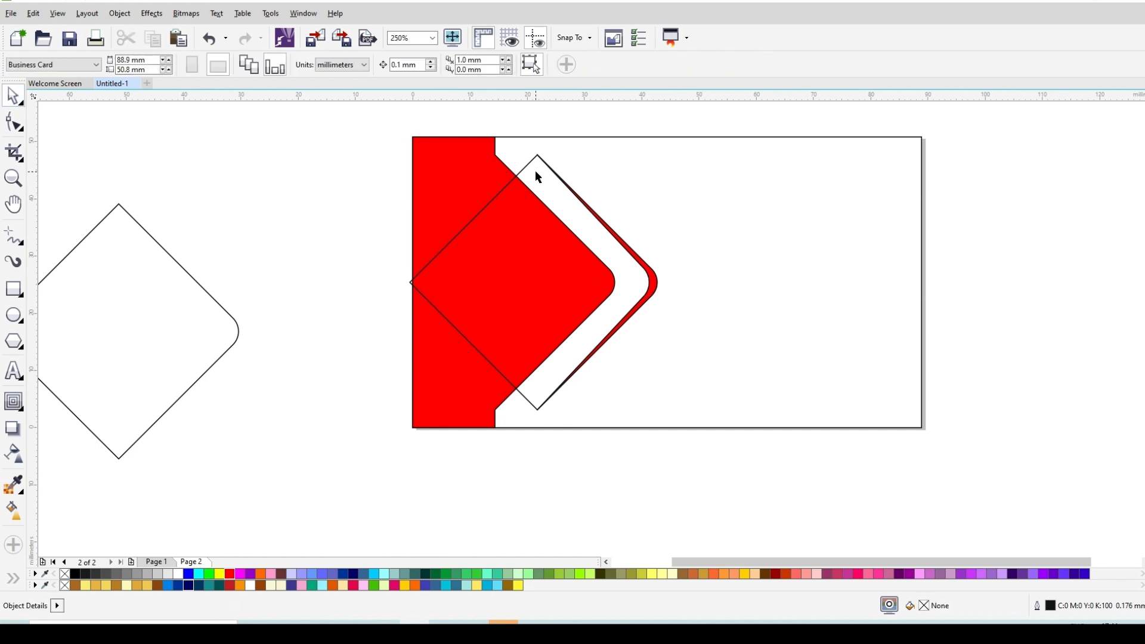
{"action": "left_click", "coordinate": [536, 171]}
{"action": "key", "text": "Delete"}
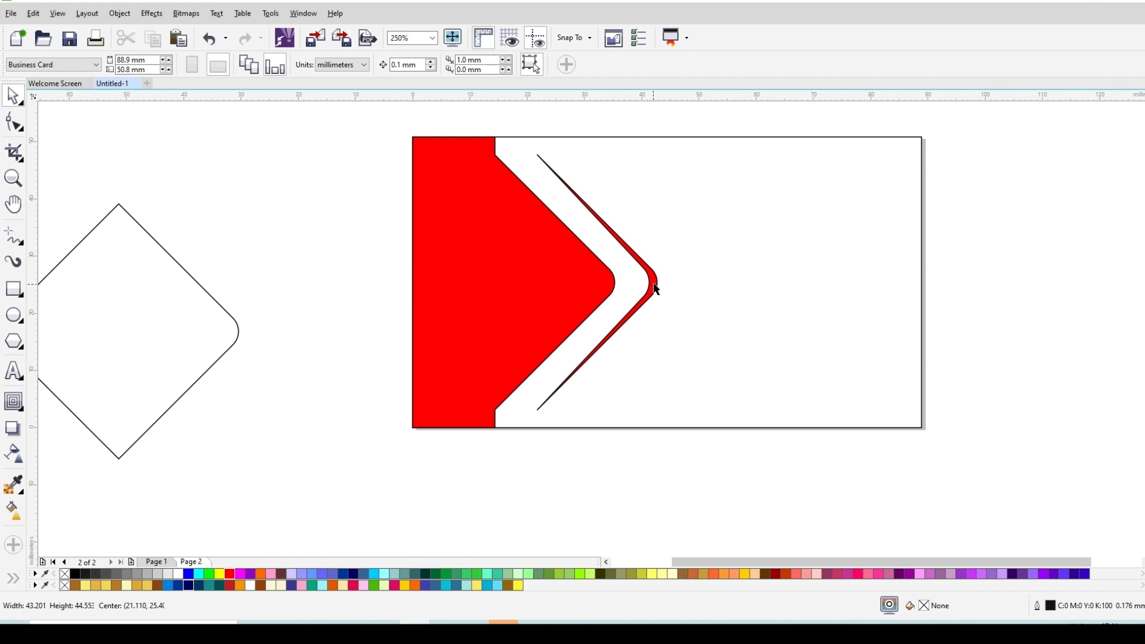
Step: Nudge the red chevron sliver 2.5 mm to the left, closer to the red accent shape
{"action": "left_click", "coordinate": [657, 282]}
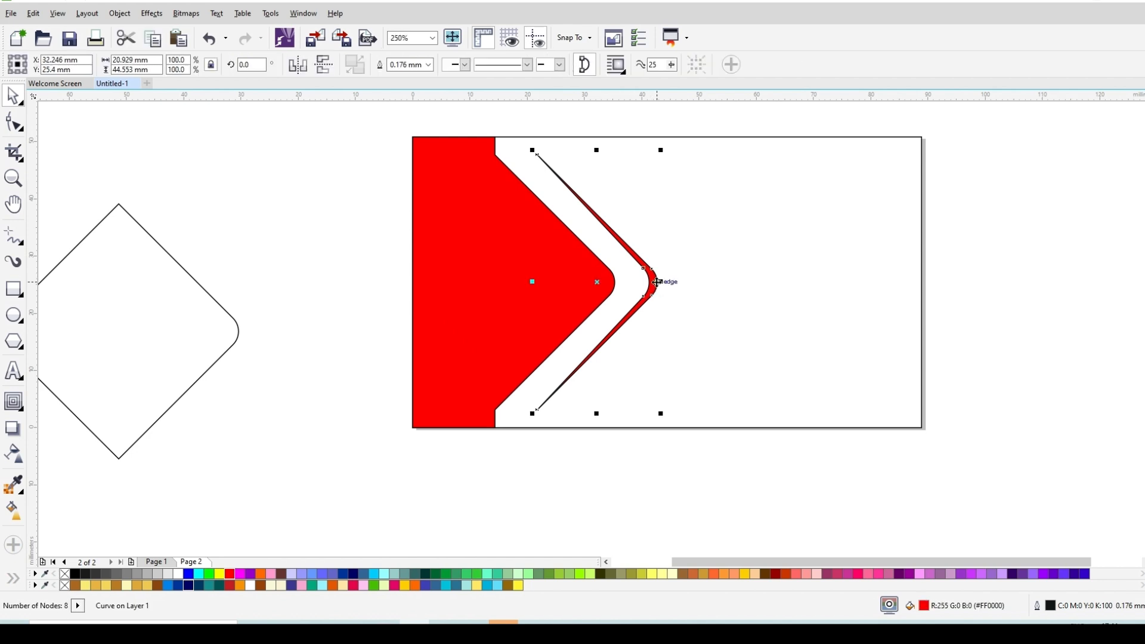
{"action": "key", "text": "Left"}
{"action": "key", "text": "Left"}
{"action": "key", "text": "Left"}
{"action": "key", "text": "Left"}
{"action": "key", "text": "Left"}
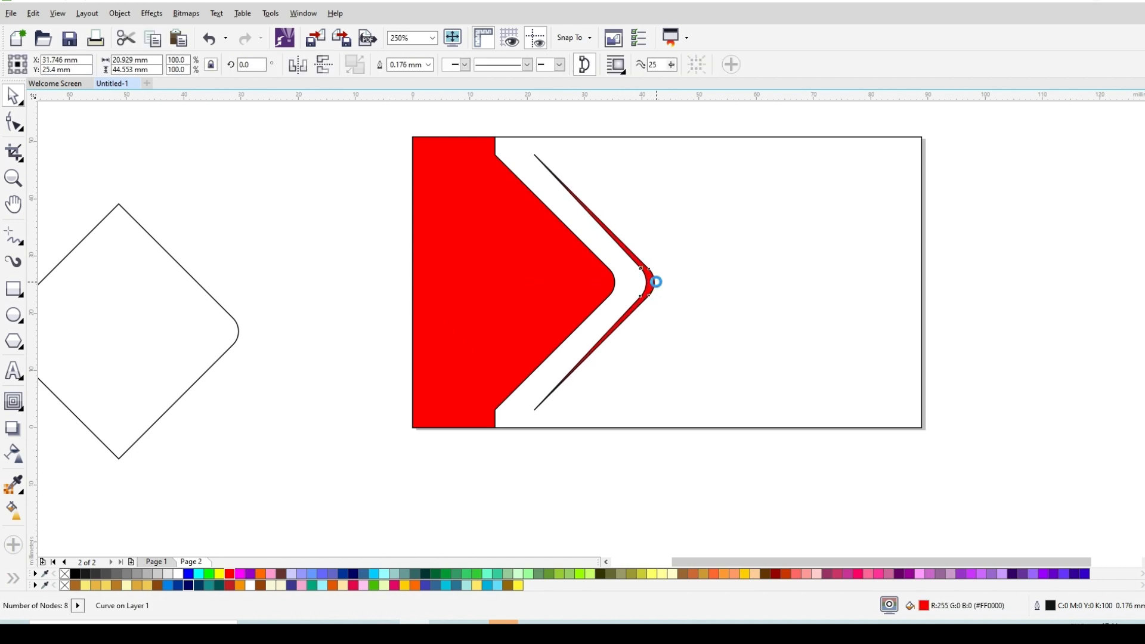
{"action": "key", "text": "Left"}
{"action": "key", "text": "Left"}
{"action": "key", "text": "Left"}
{"action": "key", "text": "Left"}
{"action": "key", "text": "Left"}
{"action": "key", "text": "Left"}
{"action": "key", "text": "Left"}
{"action": "key", "text": "Left"}
{"action": "key", "text": "Left"}
{"action": "key", "text": "Left"}
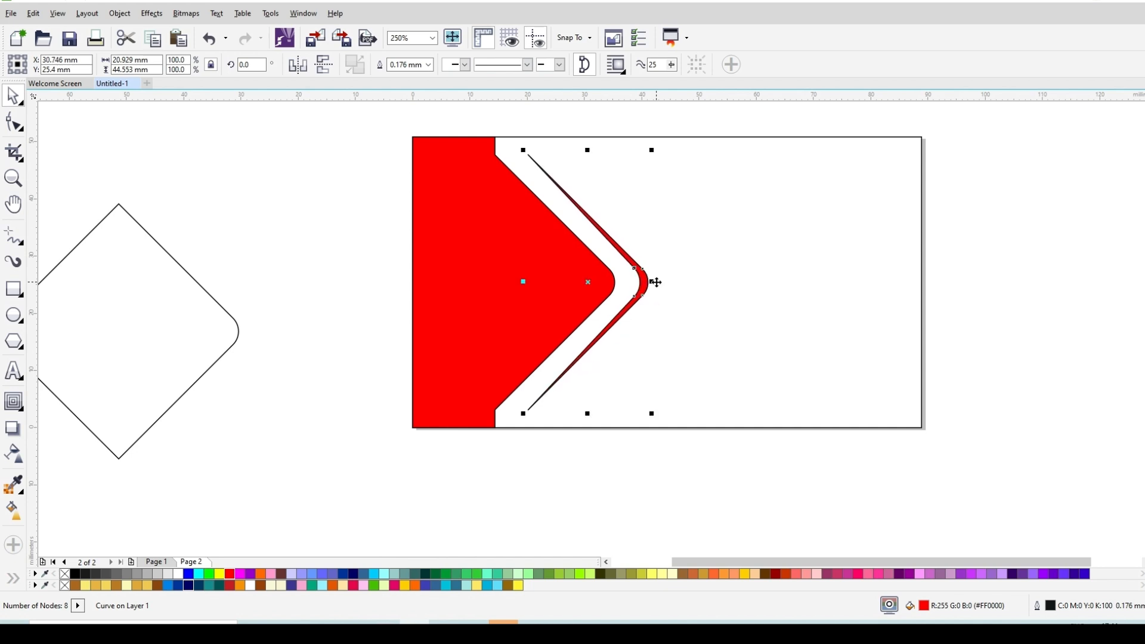
{"action": "key", "text": "Left"}
{"action": "key", "text": "Left"}
{"action": "key", "text": "Left"}
{"action": "key", "text": "Left"}
{"action": "key", "text": "Left"}
{"action": "key", "text": "Left"}
{"action": "key", "text": "Left"}
{"action": "key", "text": "Left"}
{"action": "key", "text": "Left"}
{"action": "key", "text": "Left"}
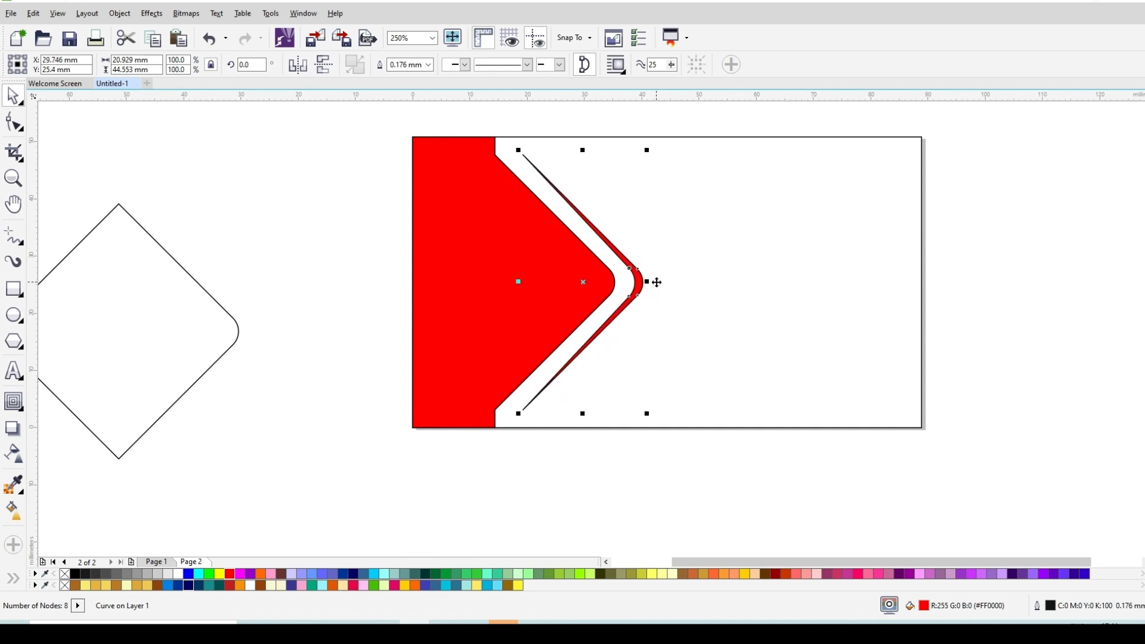
Step: Move the spare diamond closer to the card's left edge and scale it down proportionally to about 26.6 mm wide
{"action": "left_click", "coordinate": [356, 210]}
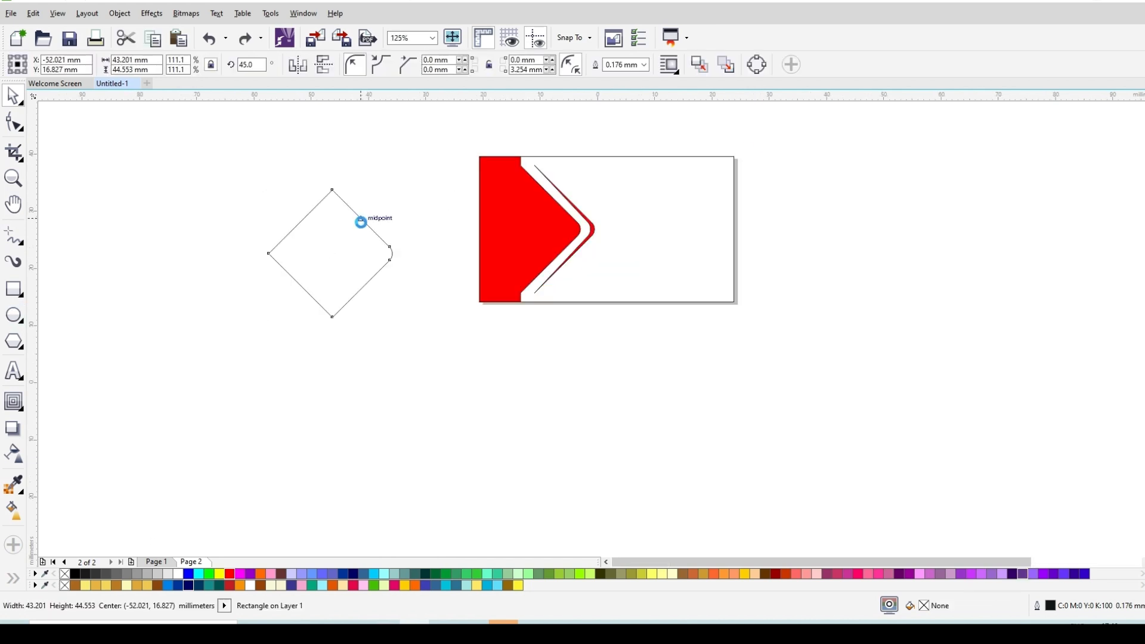
{"action": "scroll", "coordinate": [361, 223], "scroll_direction": "up", "scroll_amount": 2}
{"action": "left_click_drag", "start_coordinate": [325, 263], "coordinate": [507, 199]}
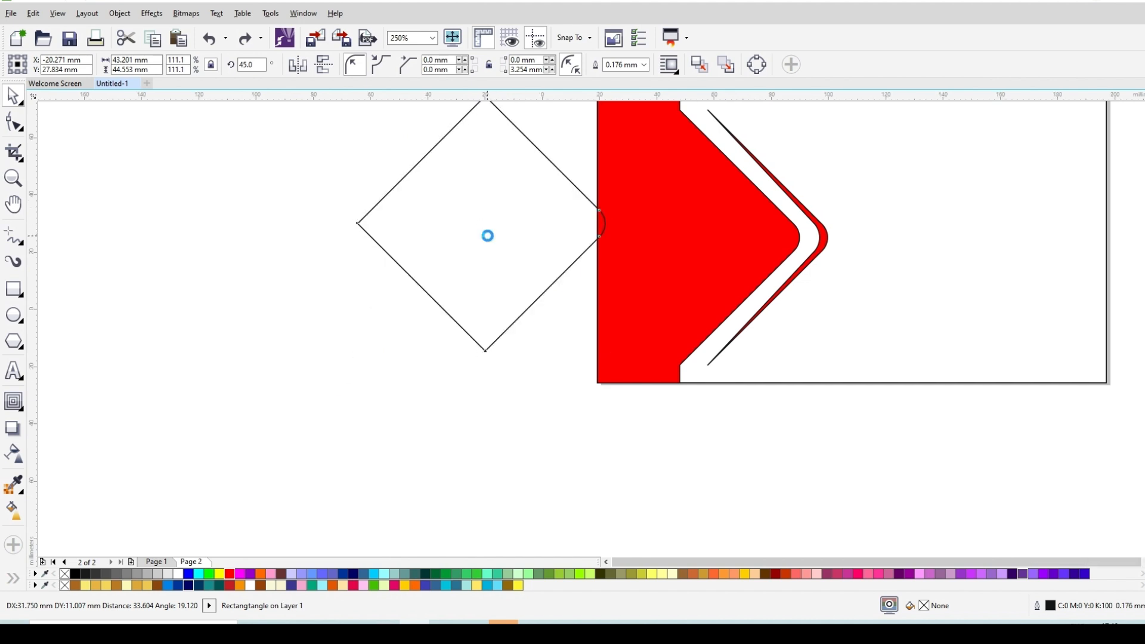
{"action": "scroll", "coordinate": [488, 235], "scroll_direction": "down", "scroll_amount": 2}
{"action": "left_click_drag", "start_coordinate": [550, 163], "coordinate": [528, 187]}
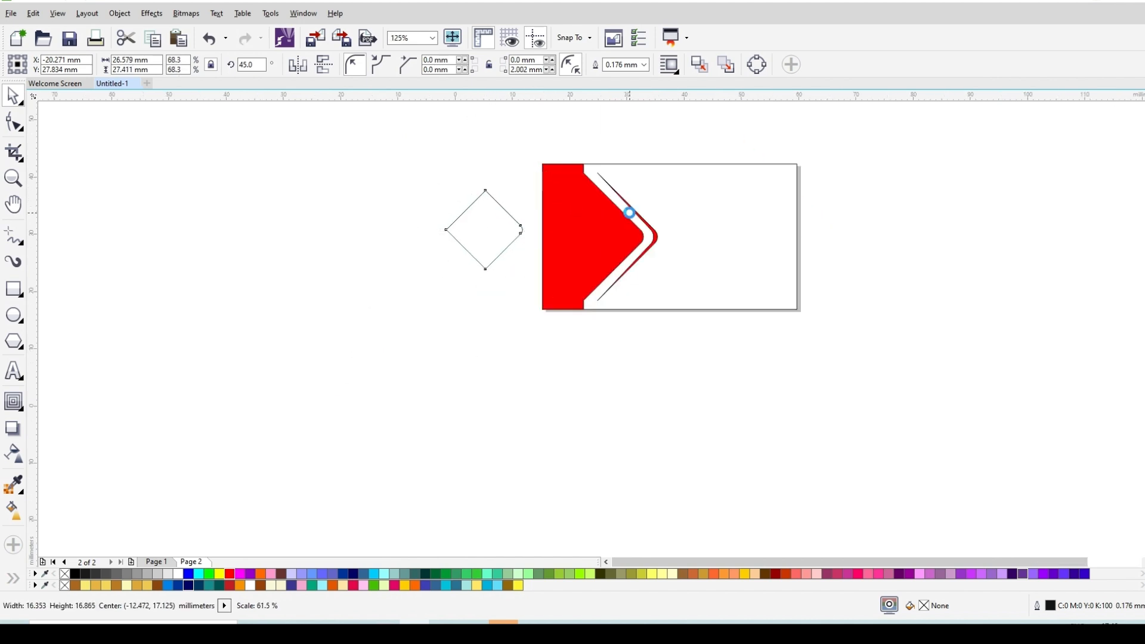
Step: Align the small diamond's centre vertically with the centre of the card rectangle
{"action": "scroll", "coordinate": [631, 216], "scroll_direction": "up", "scroll_amount": 2}
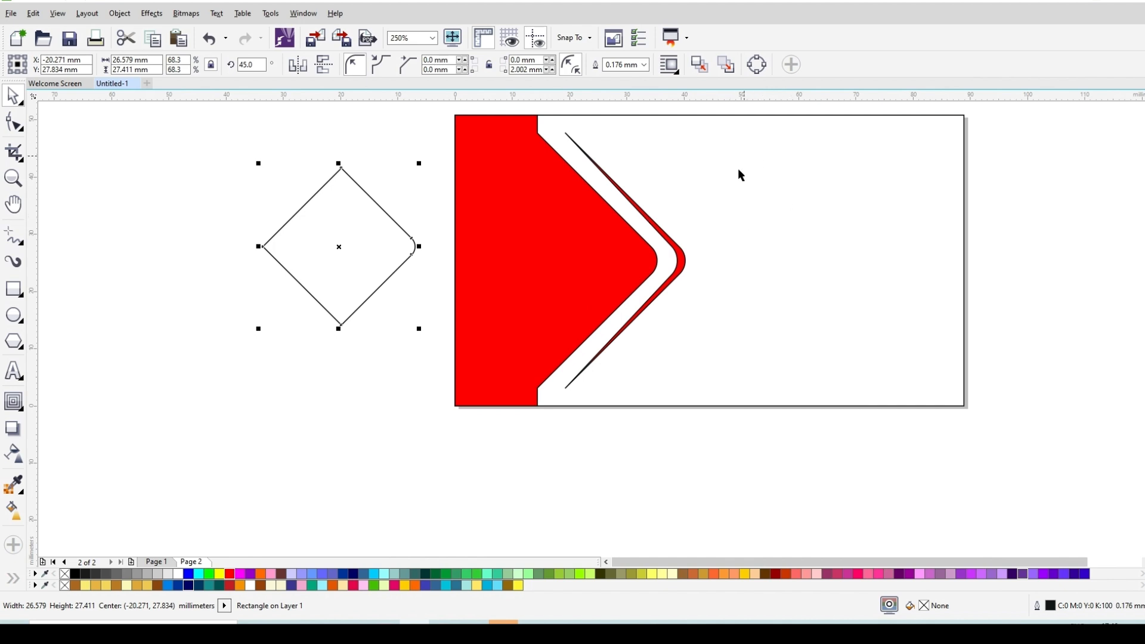
{"action": "left_click", "coordinate": [807, 192], "text": "shift"}
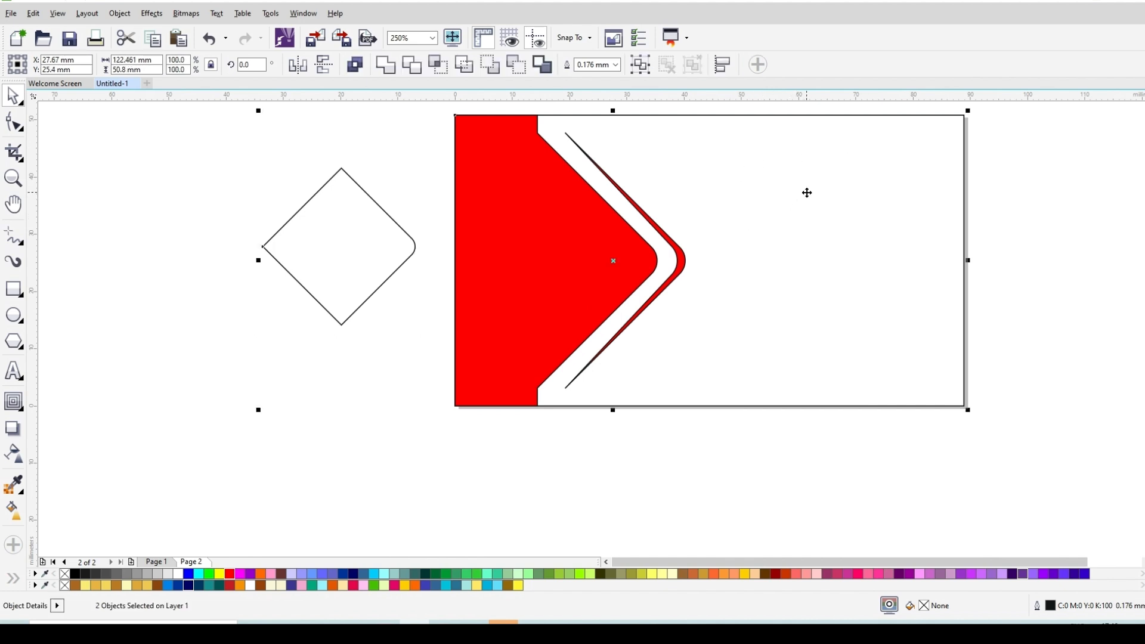
{"action": "key", "text": "e"}
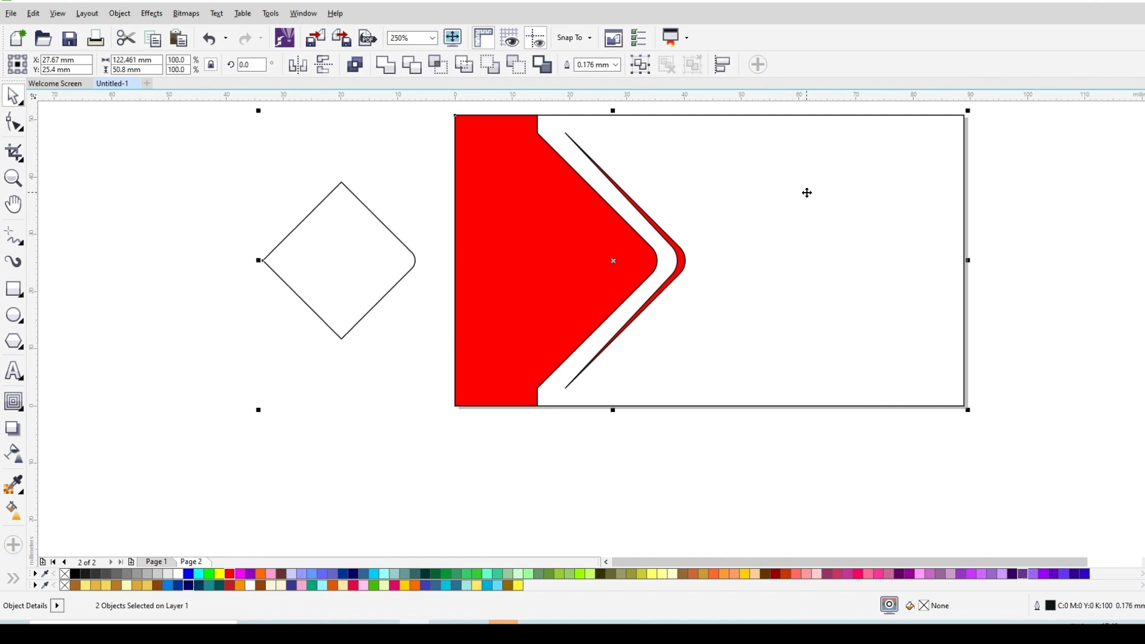
{"action": "left_click", "coordinate": [233, 179]}
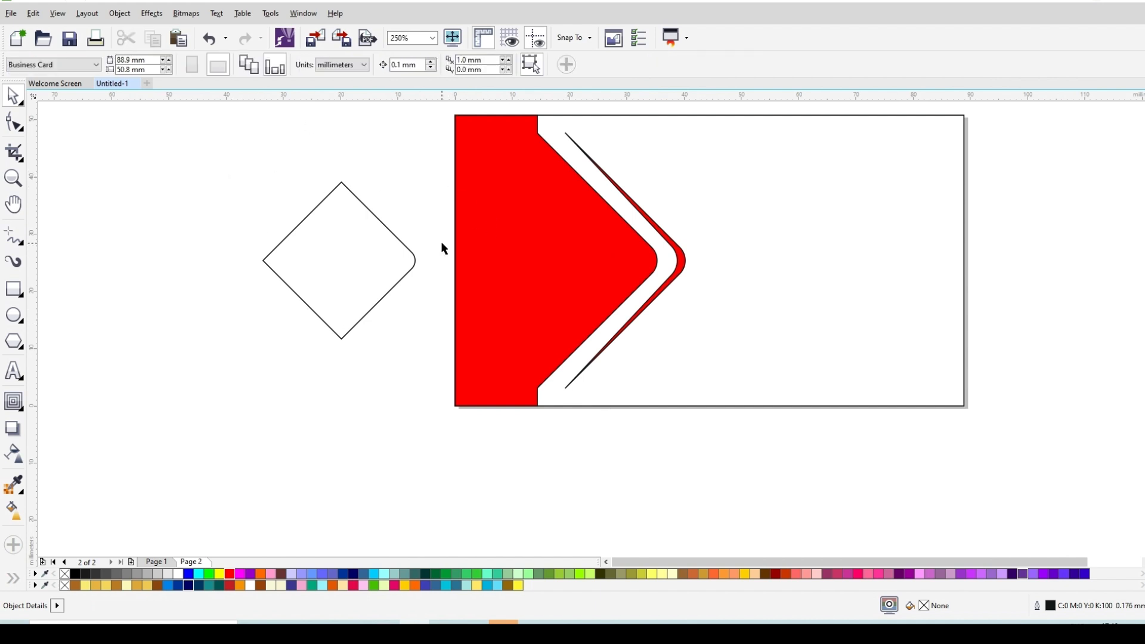
Step: Move the small diamond horizontally into the red accent shape, with its centre at about X 19.84 mm
{"action": "left_click", "coordinate": [375, 257]}
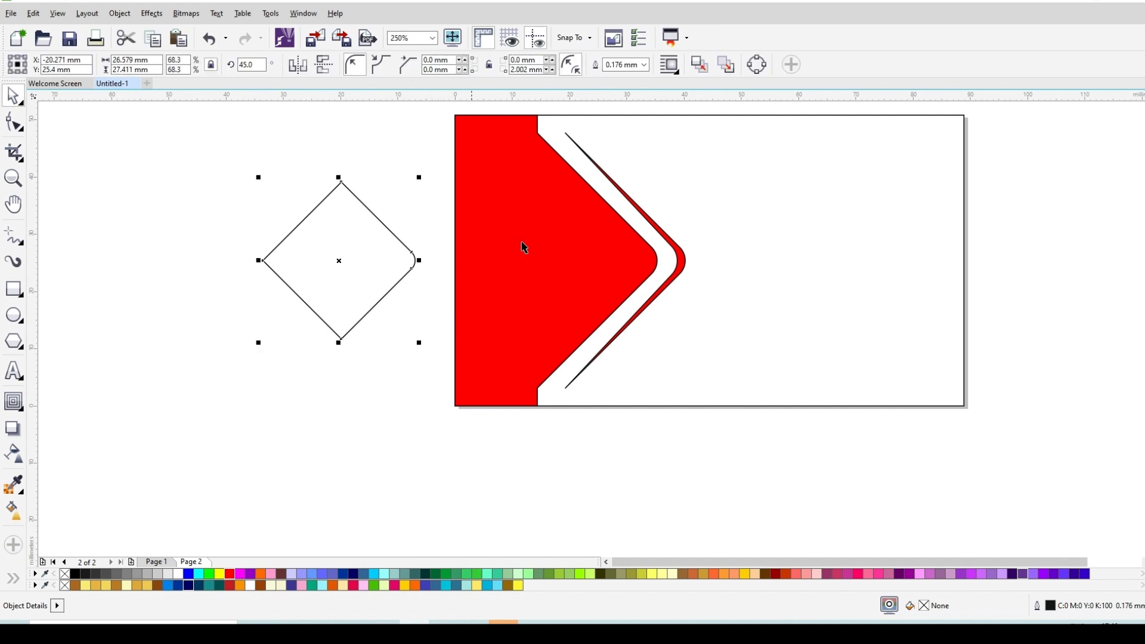
{"action": "left_click", "coordinate": [352, 249]}
{"action": "left_click_drag", "start_coordinate": [352, 249], "coordinate": [582, 240]}
{"action": "scroll", "coordinate": [591, 215], "scroll_direction": "up", "scroll_amount": 1}
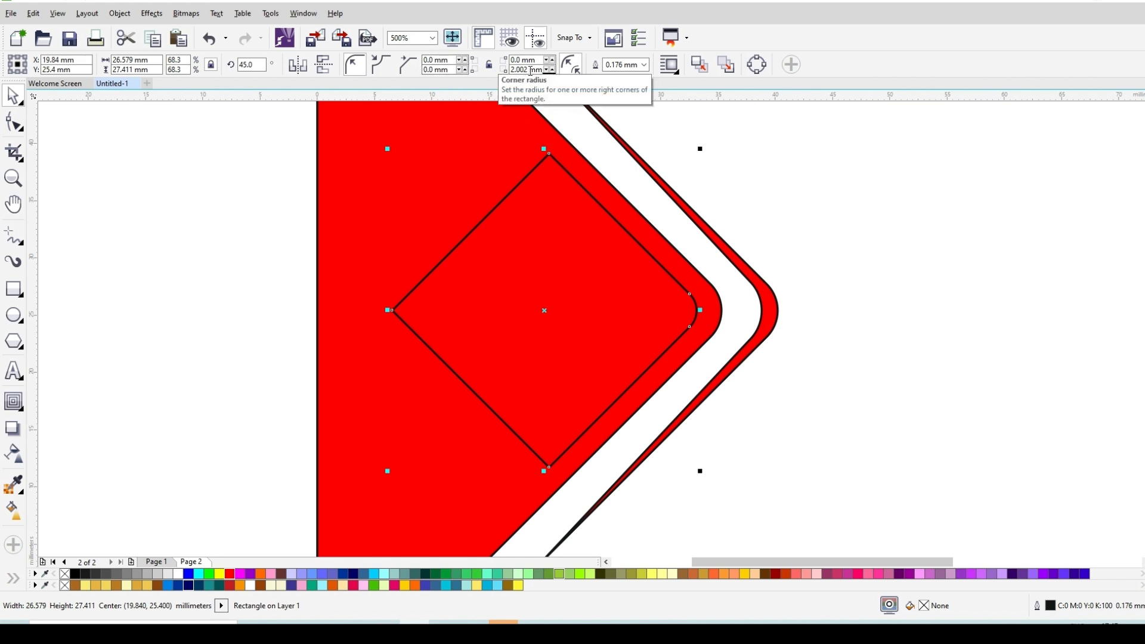
Step: Set the radius of the small diamond's three sharp corners to 2.002 mm, matching its rounded right corner
{"action": "double_click", "coordinate": [510, 69]}
{"action": "key", "text": "ctrl+c"}
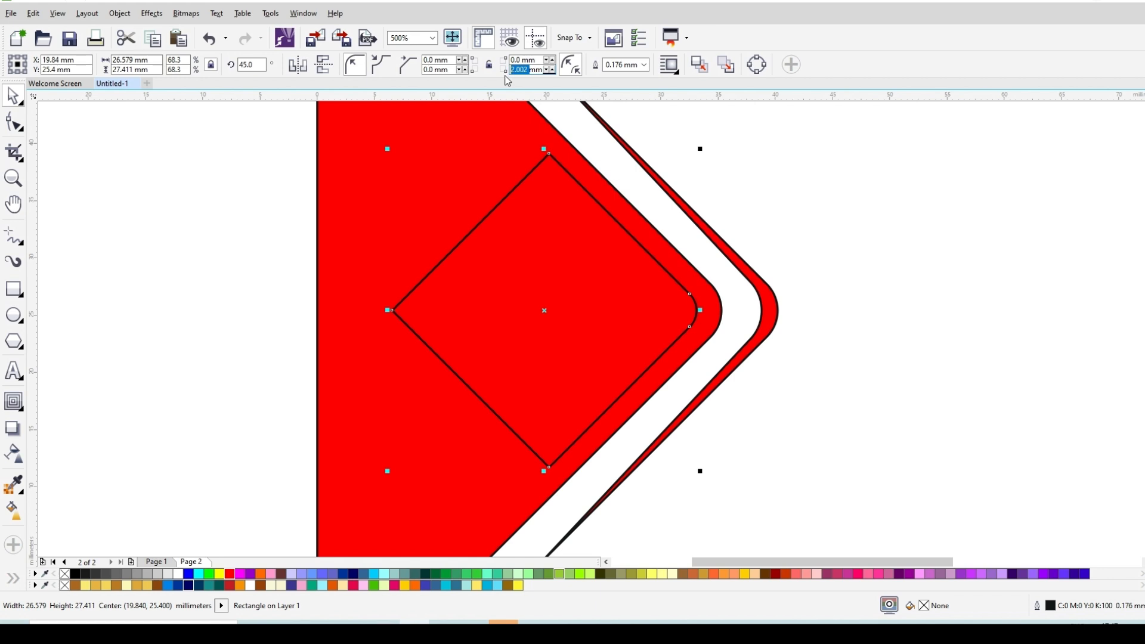
{"action": "left_click_drag", "start_coordinate": [524, 61], "coordinate": [509, 67]}
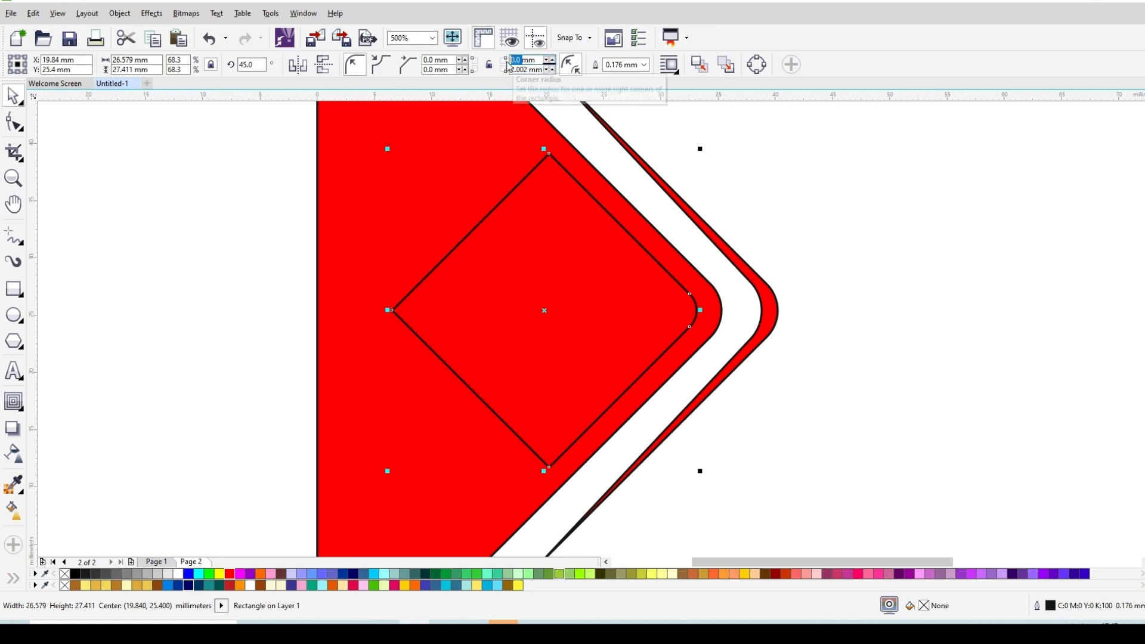
{"action": "key", "text": "ctrl+v"}
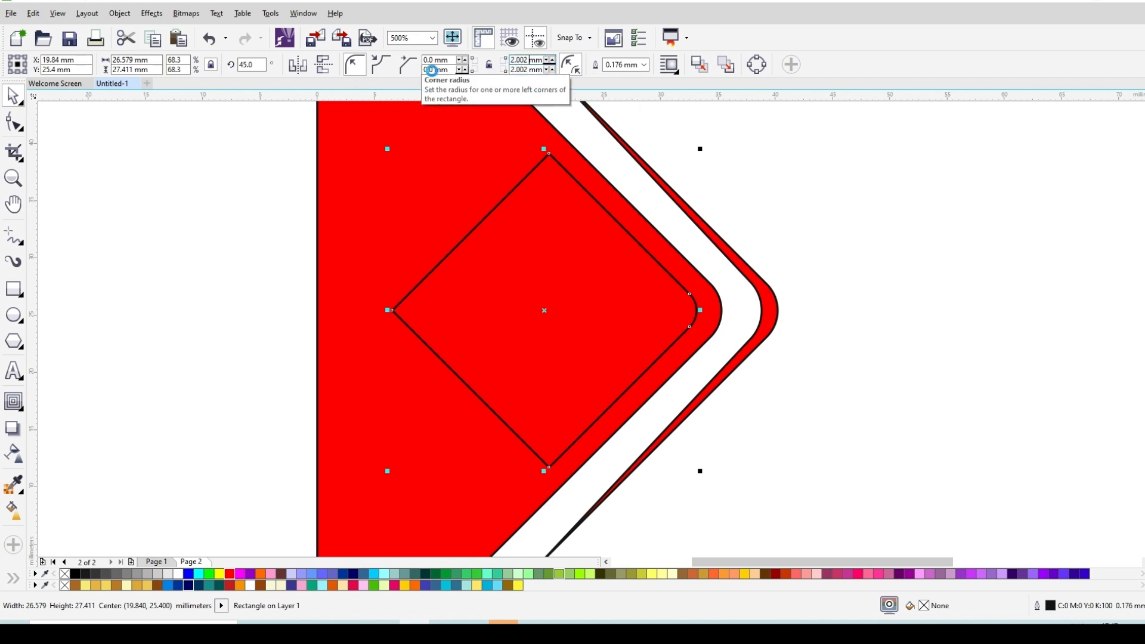
{"action": "mouse_move", "coordinate": [433, 70]}
{"action": "left_mouse_down"}
{"action": "mouse_move", "coordinate": [401, 74]}
{"action": "mouse_move", "coordinate": [411, 68]}
{"action": "left_mouse_up"}
{"action": "key", "text": "ctrl+v"}
{"action": "key", "text": "ctrl+v"}
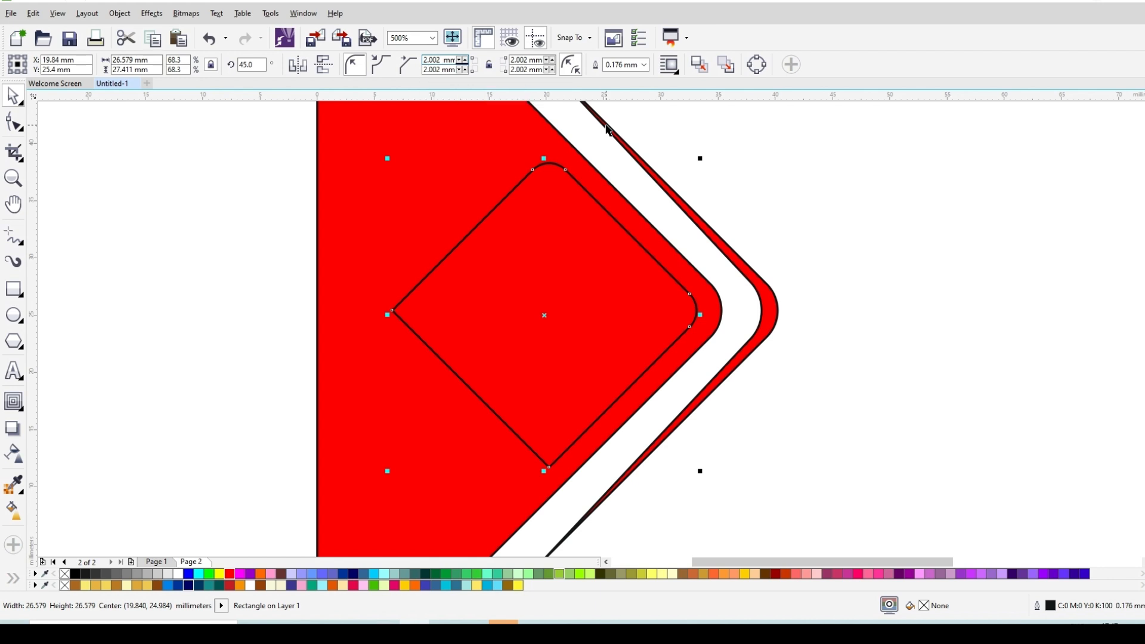
{"action": "key", "text": "Return"}
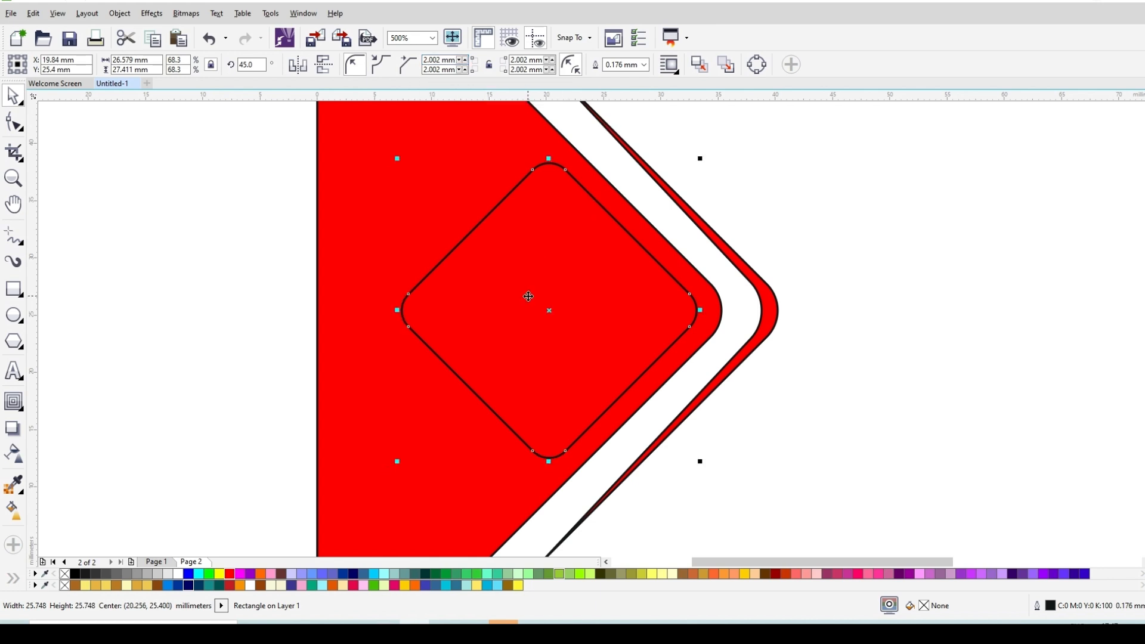
{"action": "scroll", "coordinate": [544, 253], "scroll_direction": "down", "scroll_amount": 1}
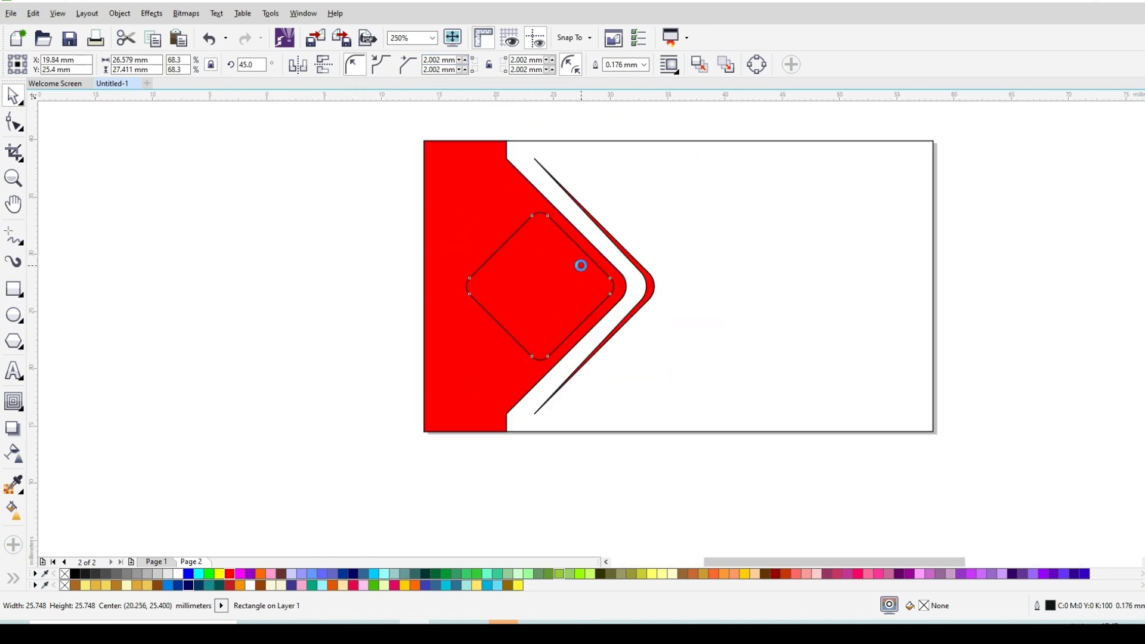
Step: Apply a one-step inside contour to the small rounded diamond
{"action": "scroll", "coordinate": [582, 263], "scroll_direction": "up", "scroll_amount": 1}
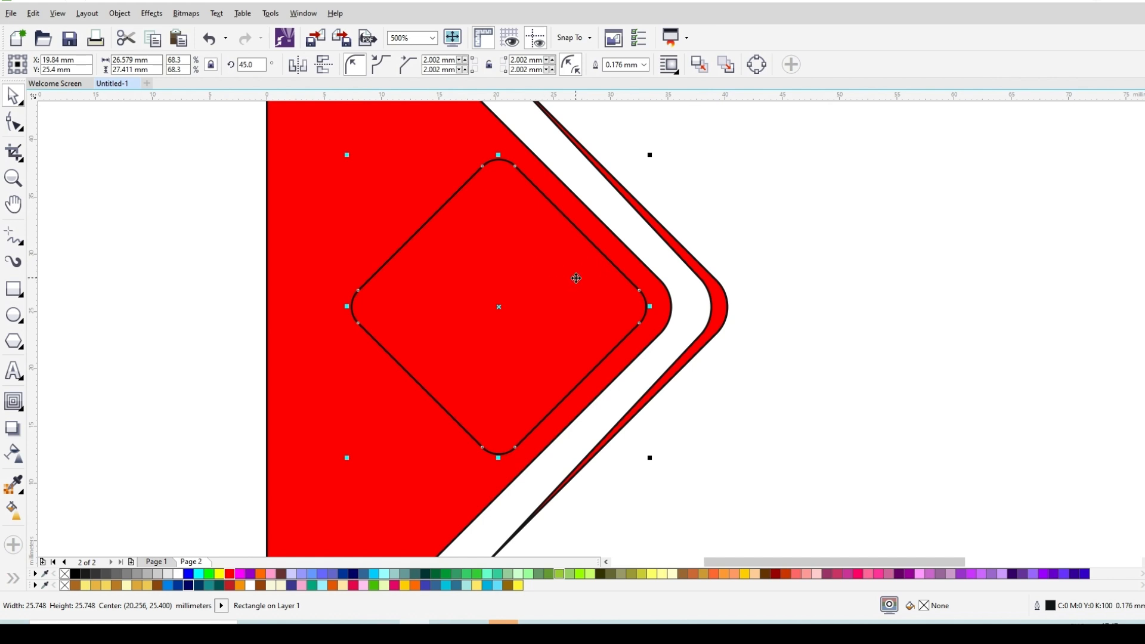
{"action": "left_click", "coordinate": [14, 402]}
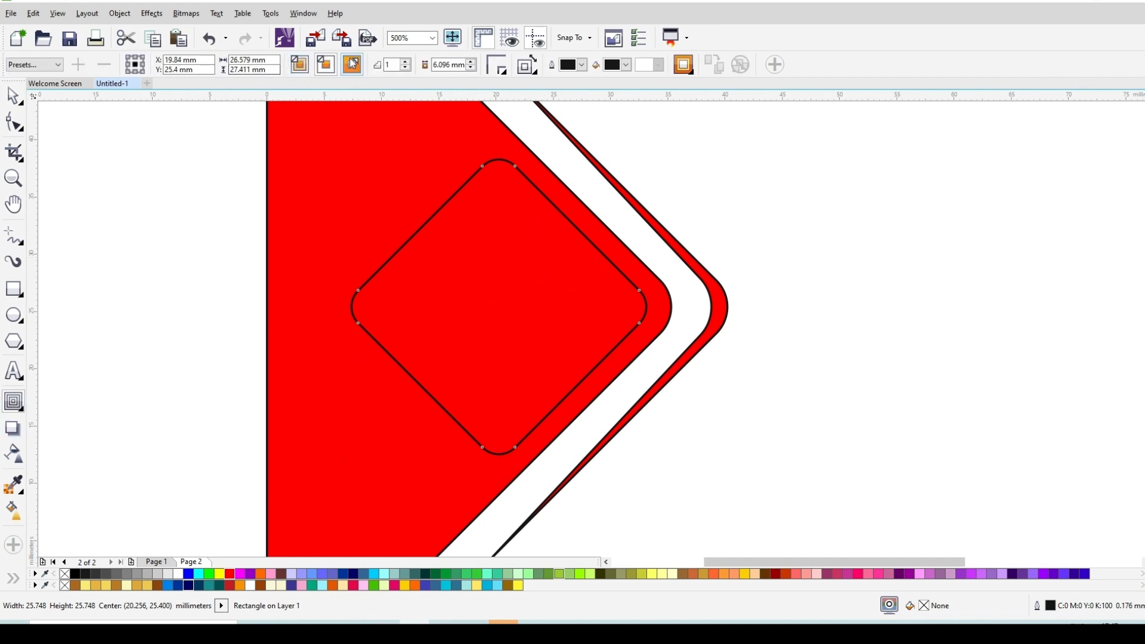
{"action": "left_click", "coordinate": [352, 64]}
{"action": "left_click", "coordinate": [330, 69]}
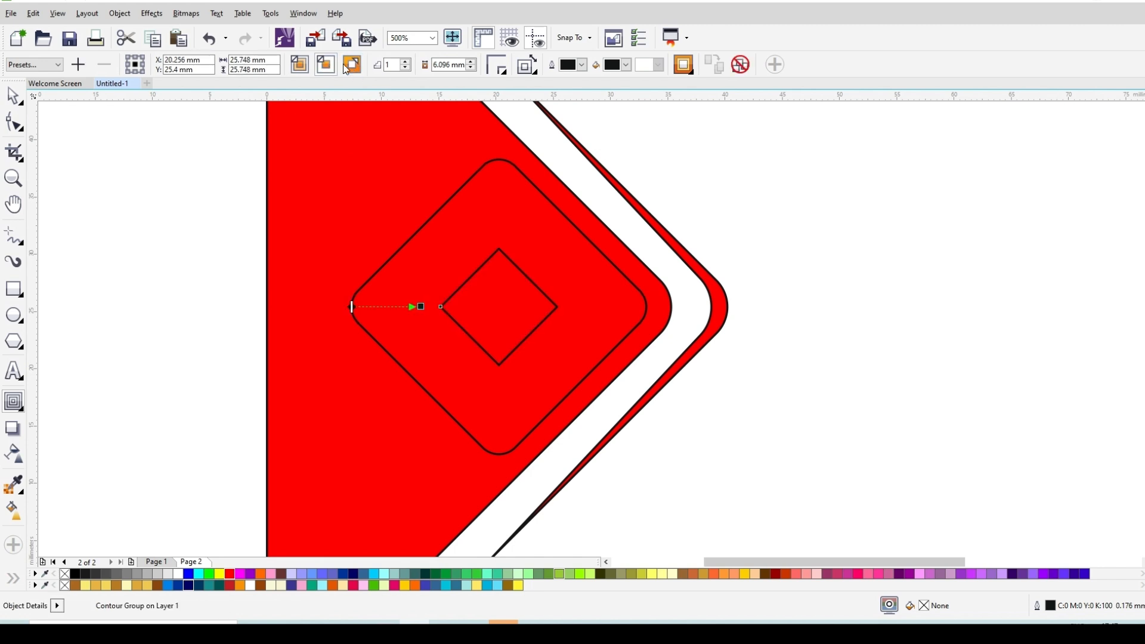
Step: Reduce the small diamond's contour offset to 1.596 mm
{"action": "left_click", "coordinate": [470, 68]}
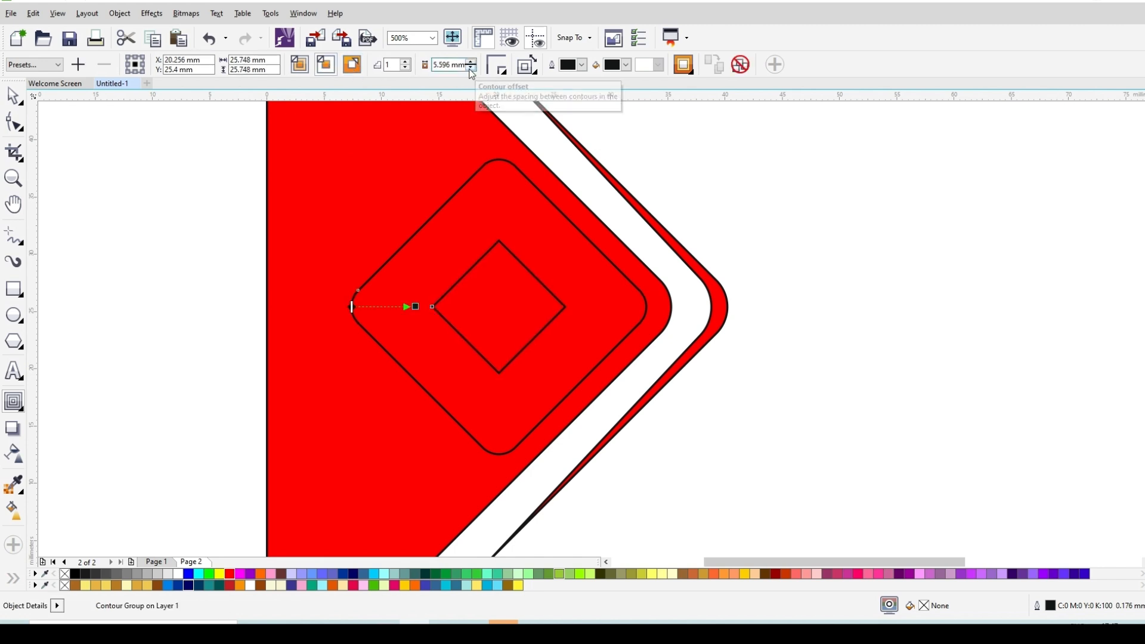
{"action": "left_click", "coordinate": [471, 68]}
{"action": "left_click", "coordinate": [470, 68]}
{"action": "left_click", "coordinate": [470, 68]}
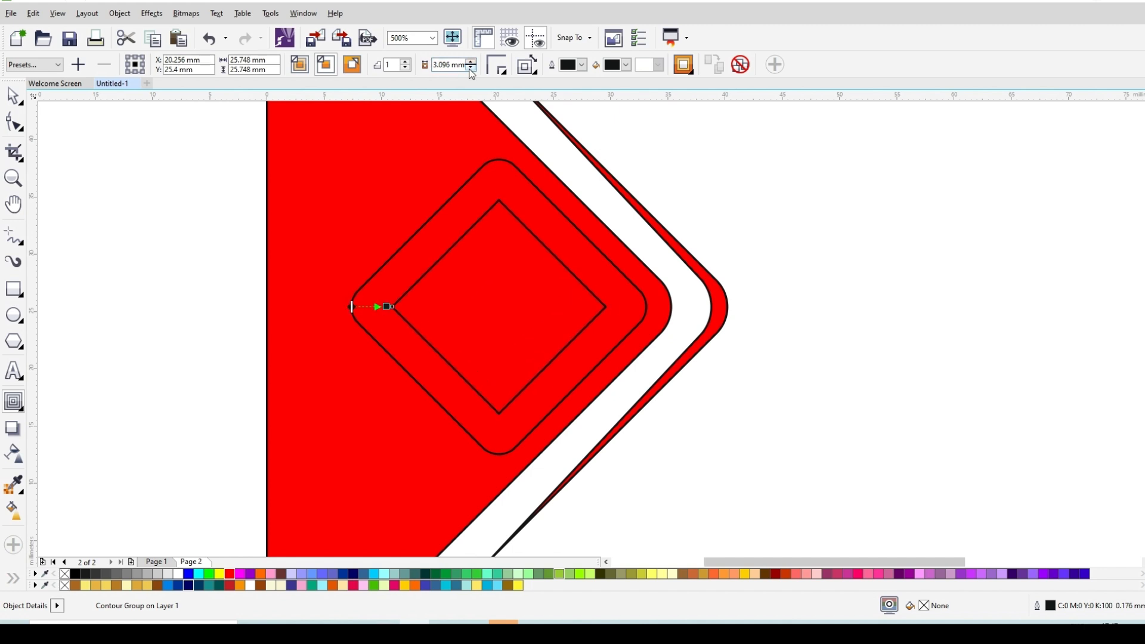
{"action": "left_click", "coordinate": [471, 69]}
{"action": "left_click", "coordinate": [471, 69]}
{"action": "left_click", "coordinate": [471, 70]}
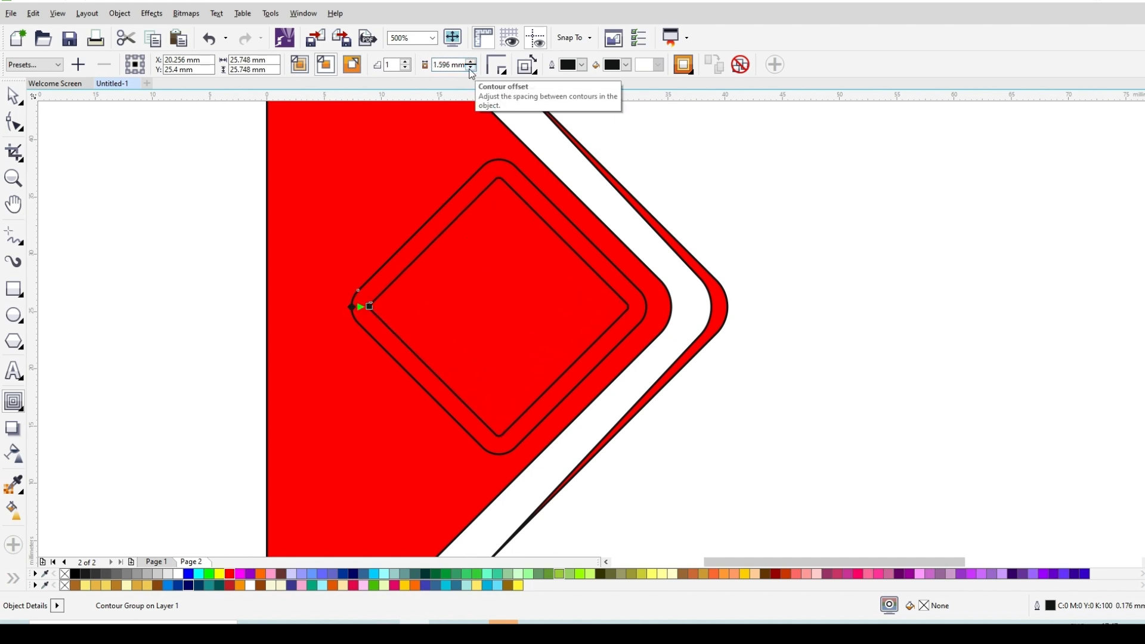
Step: Increase the contour to two steps and set its offset to 1.025 mm
{"action": "left_click", "coordinate": [407, 62]}
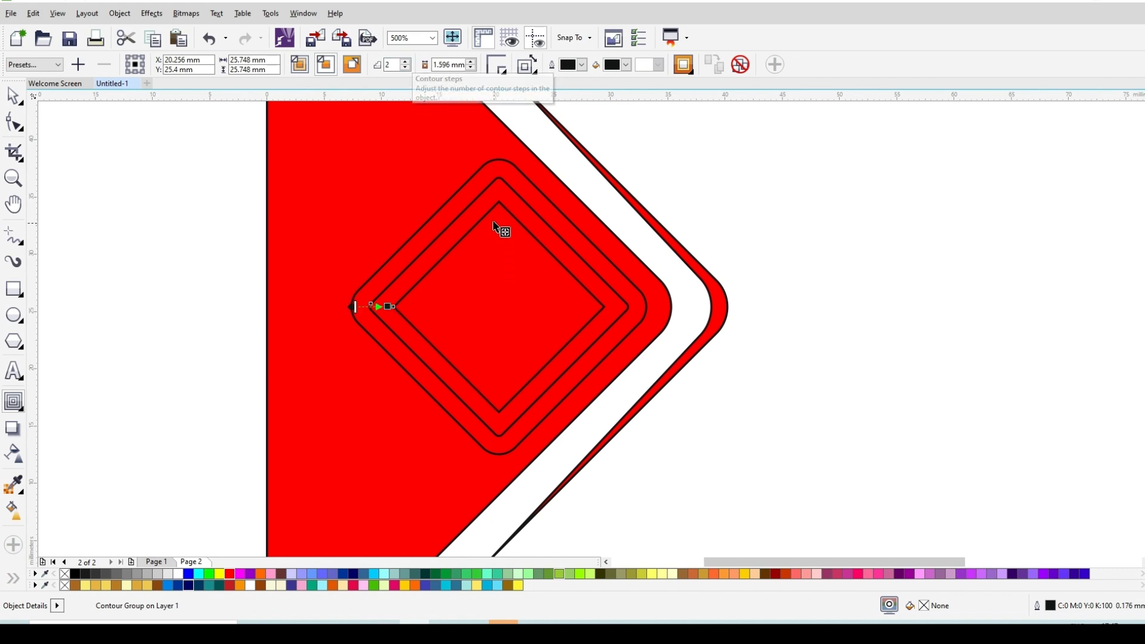
{"action": "left_click", "coordinate": [472, 69]}
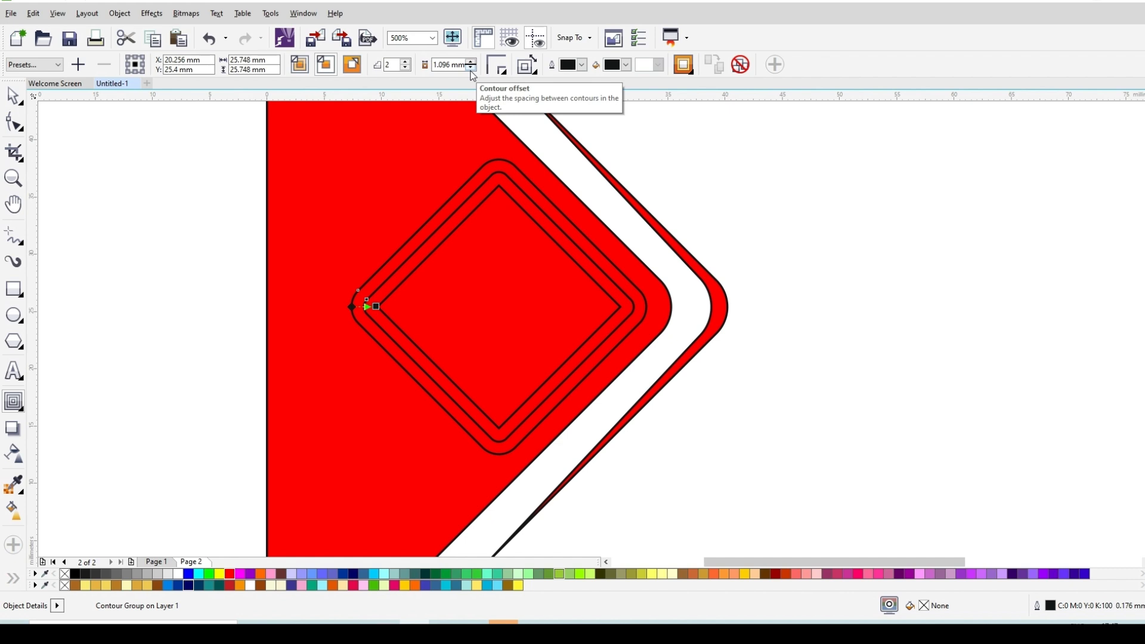
{"action": "left_click_drag", "start_coordinate": [451, 64], "coordinate": [409, 70]}
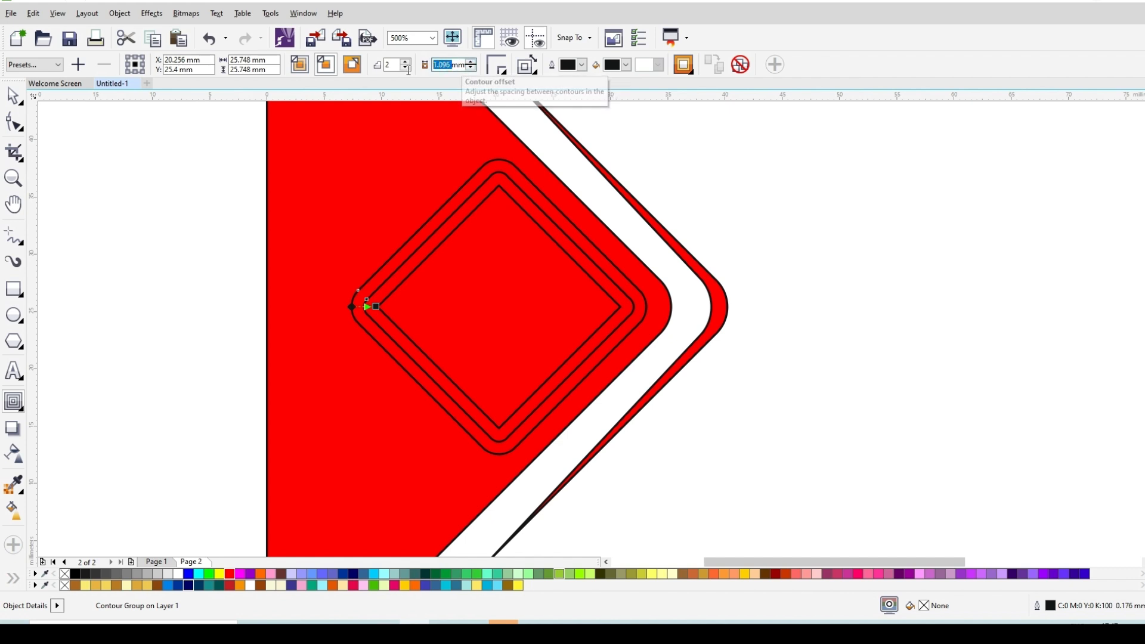
{"action": "type", "text": "1"}
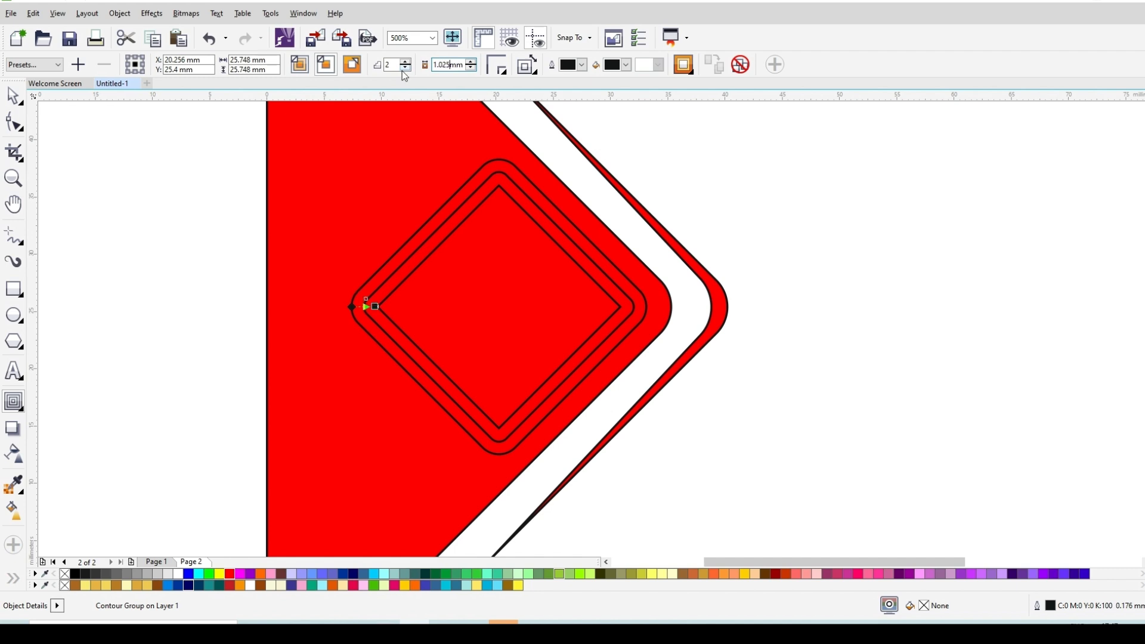
{"action": "key", "text": "Return"}
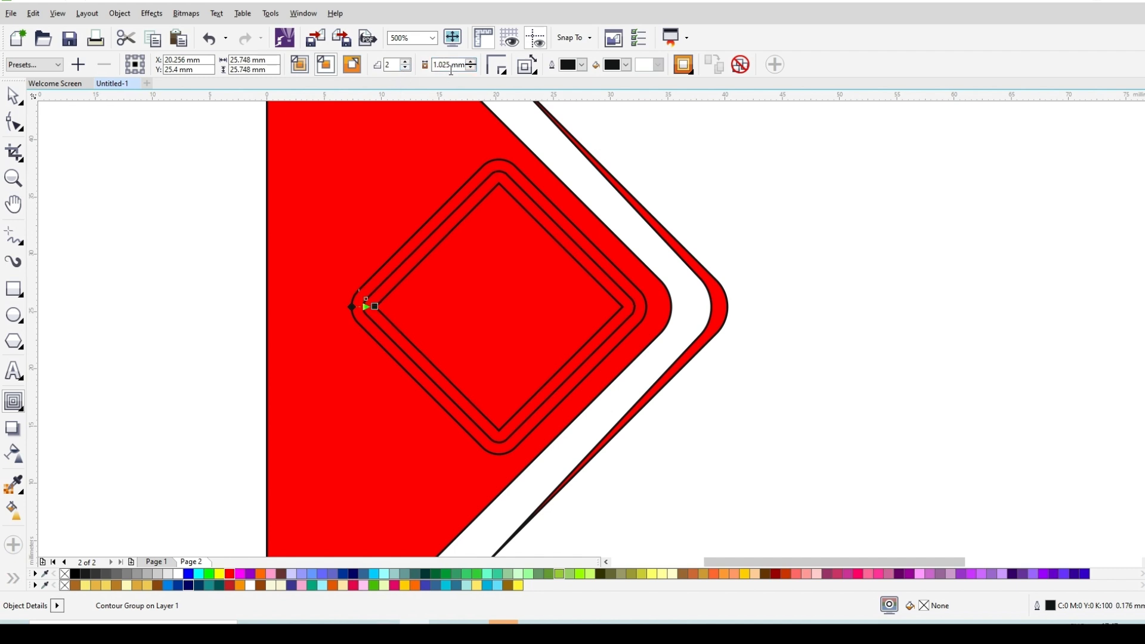
Step: Set the two-step contour's offset to 1.2 mm
{"action": "double_click", "coordinate": [433, 66]}
{"action": "type", "text": "1.2"}
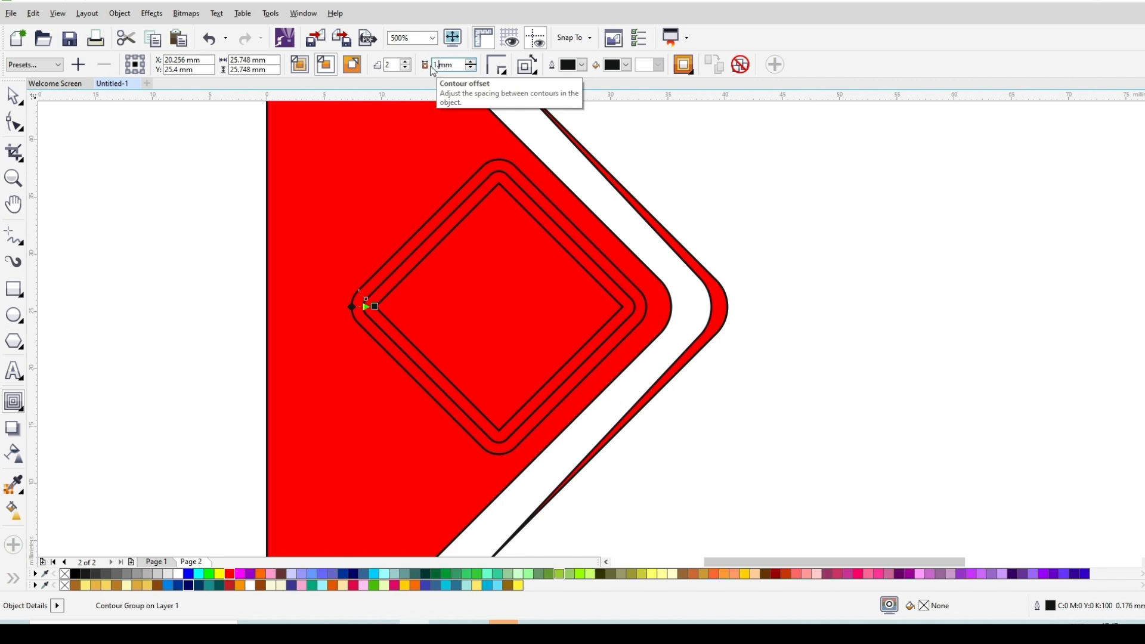
{"action": "key", "text": "Return"}
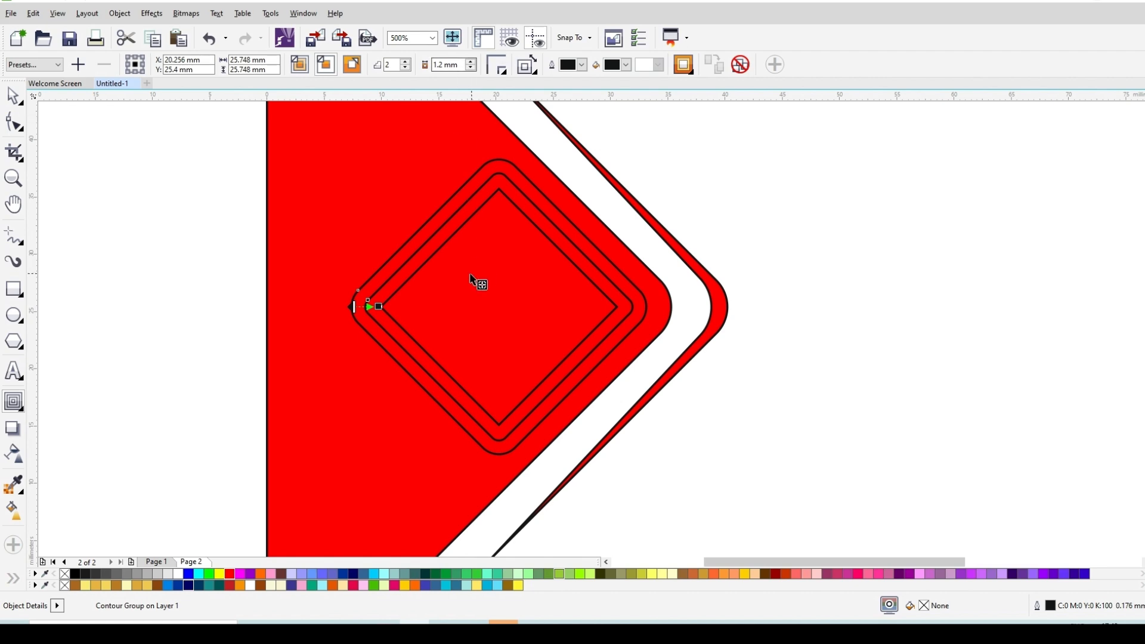
Step: Break the small diamond's contour group apart and ungroup the two inner contour curves
{"action": "scroll", "coordinate": [450, 229], "scroll_direction": "up", "scroll_amount": 2}
{"action": "scroll", "coordinate": [450, 230], "scroll_direction": "down", "scroll_amount": 2}
{"action": "right_click", "coordinate": [468, 206]}
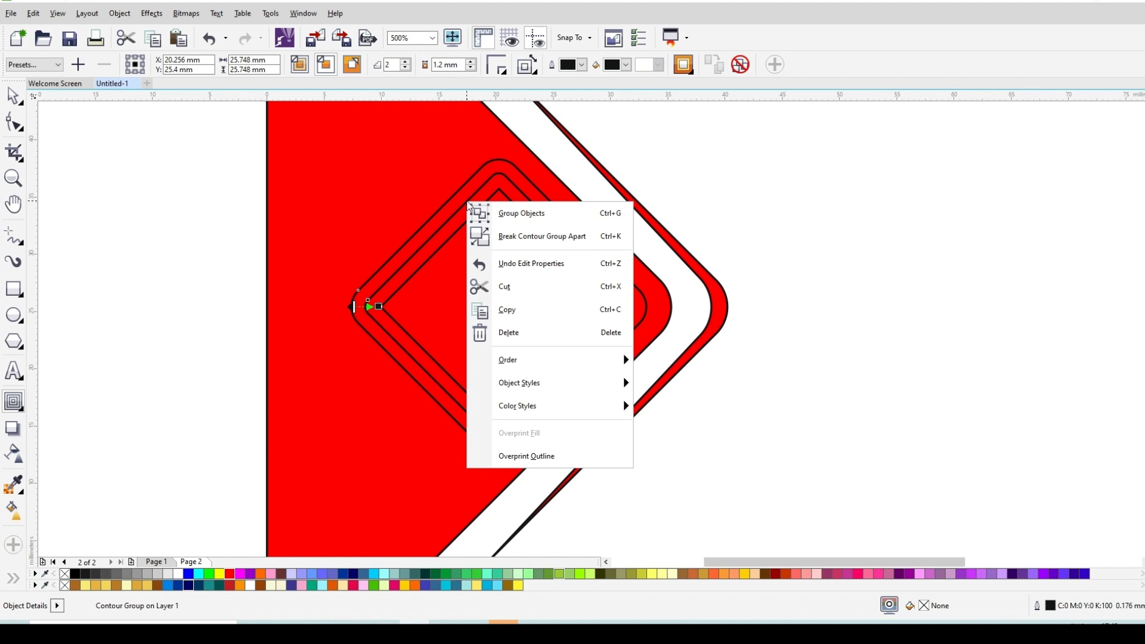
{"action": "left_click", "coordinate": [545, 238]}
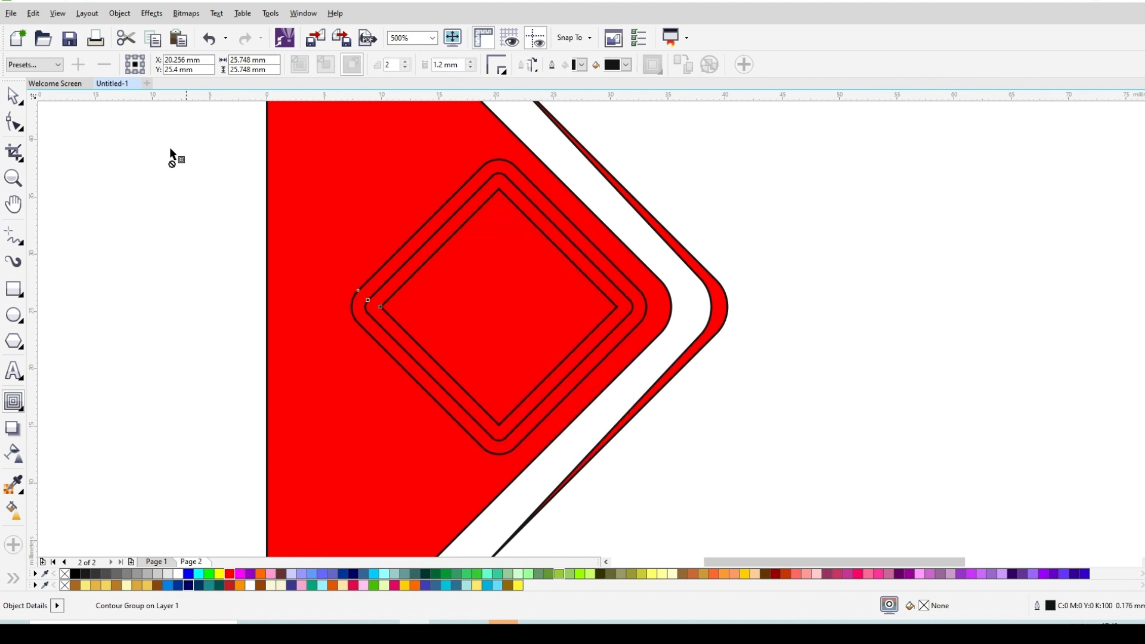
{"action": "left_click", "coordinate": [12, 96]}
{"action": "left_click", "coordinate": [196, 232]}
{"action": "key", "text": "ctrl+g"}
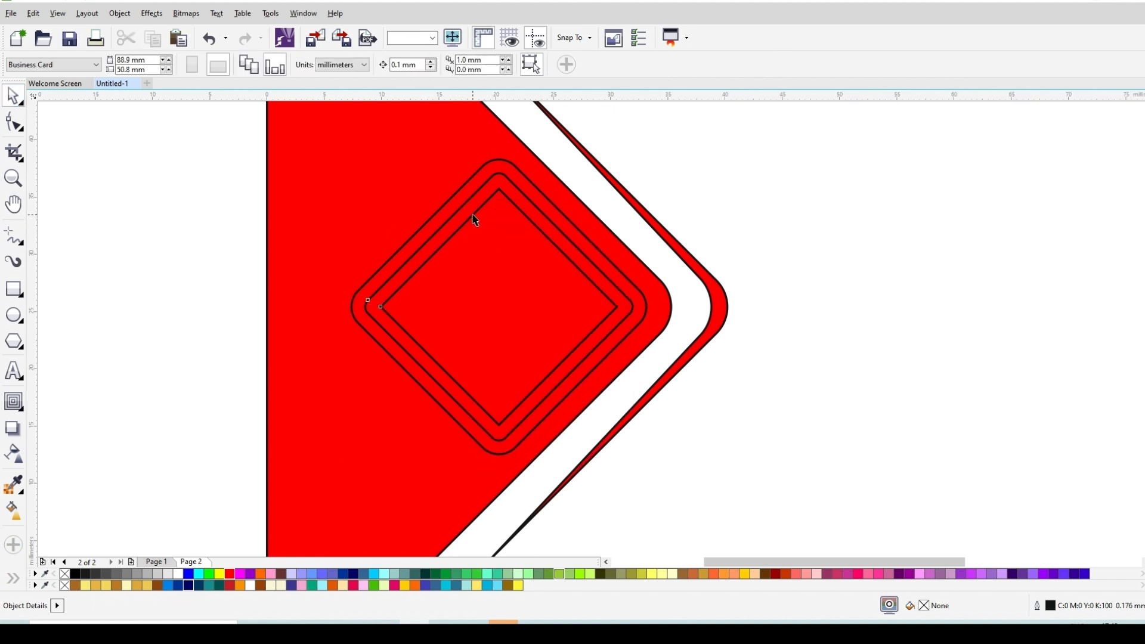
{"action": "left_click", "coordinate": [426, 70]}
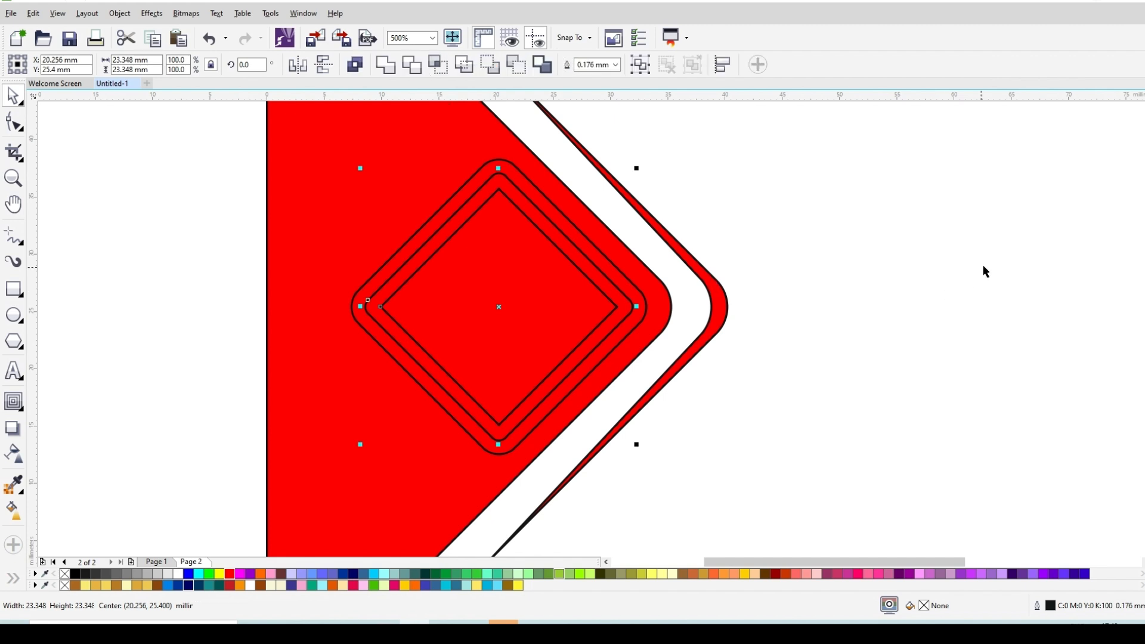
{"action": "left_click", "coordinate": [544, 308]}
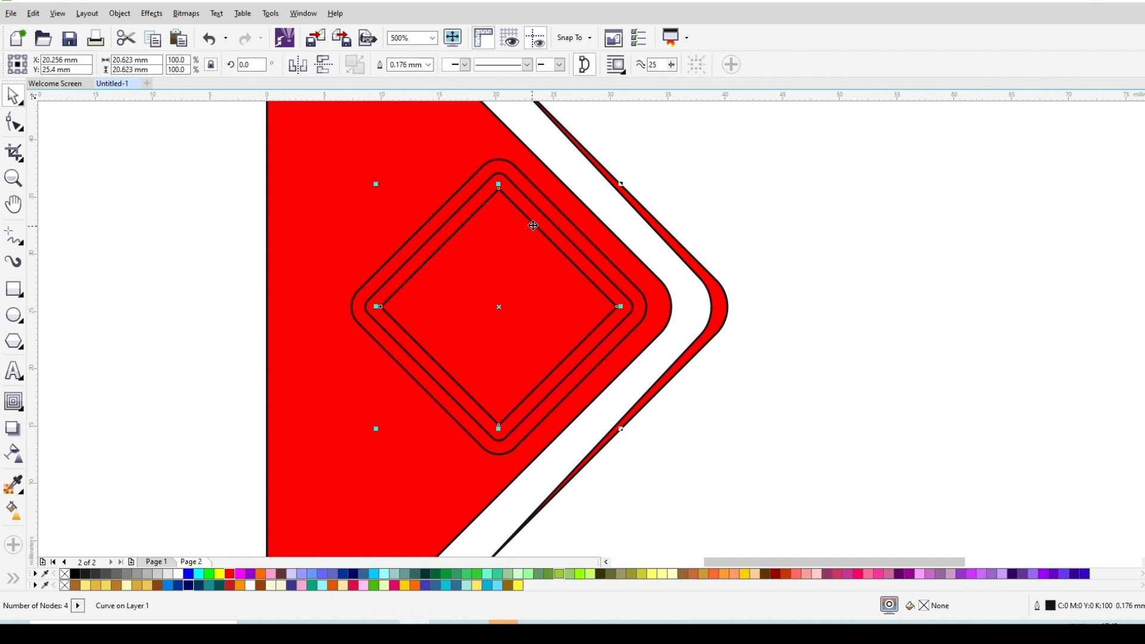
Step: Trim the outer rounded diamond with the innermost diamond to cut it into a diamond-shaped frame
{"action": "left_click", "coordinate": [85, 216]}
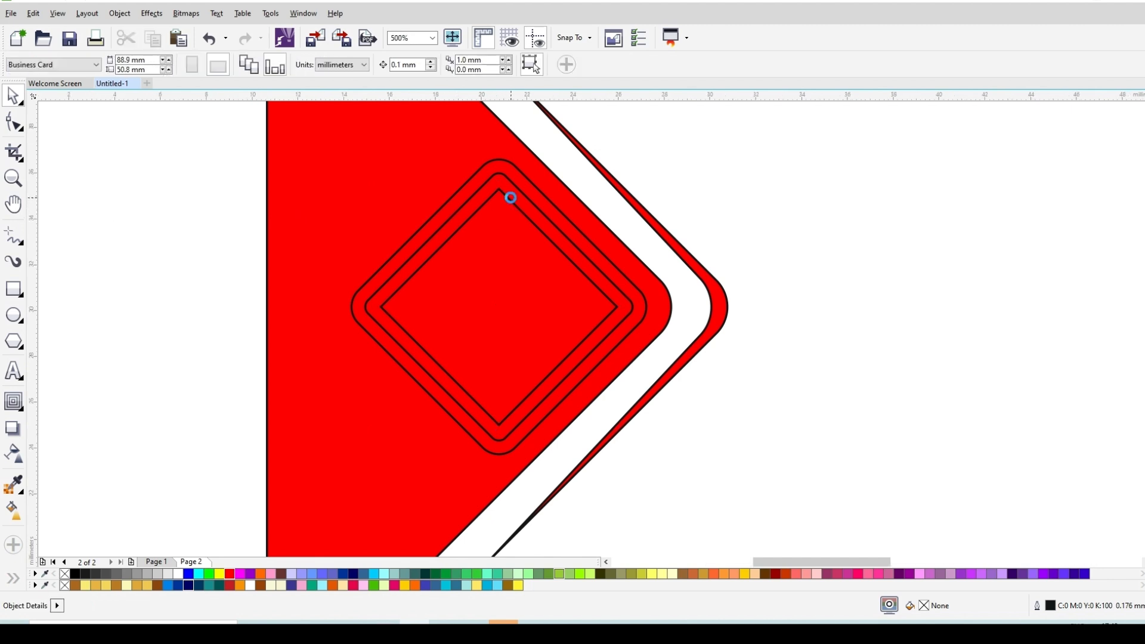
{"action": "scroll", "coordinate": [507, 203], "scroll_direction": "up", "scroll_amount": 2}
{"action": "left_click", "coordinate": [507, 204]}
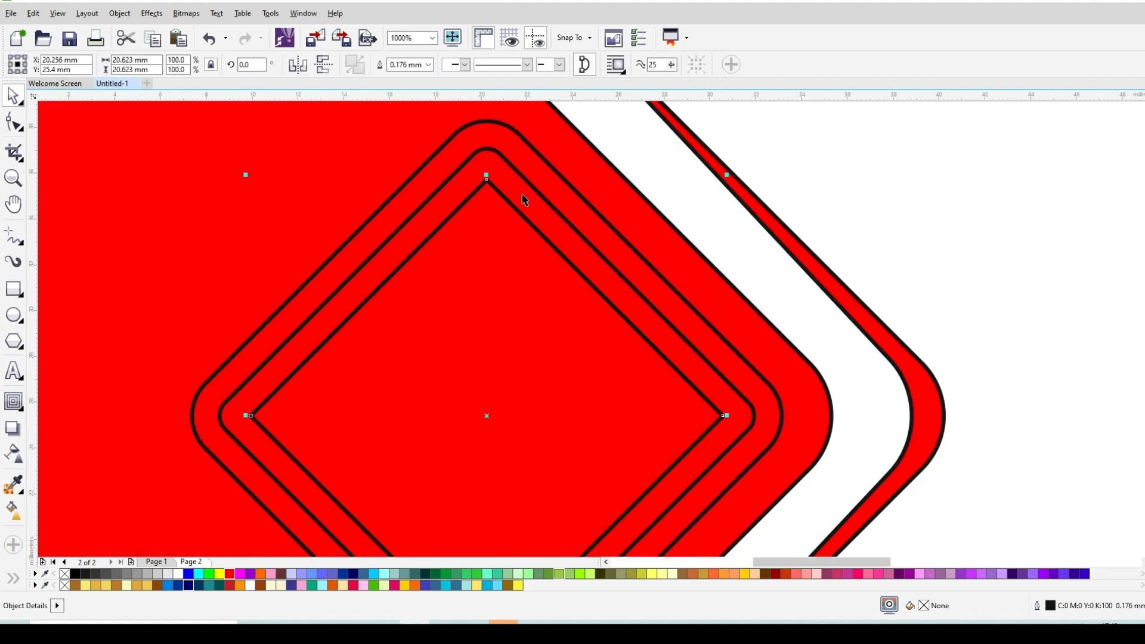
{"action": "left_click", "coordinate": [542, 160], "text": "shift"}
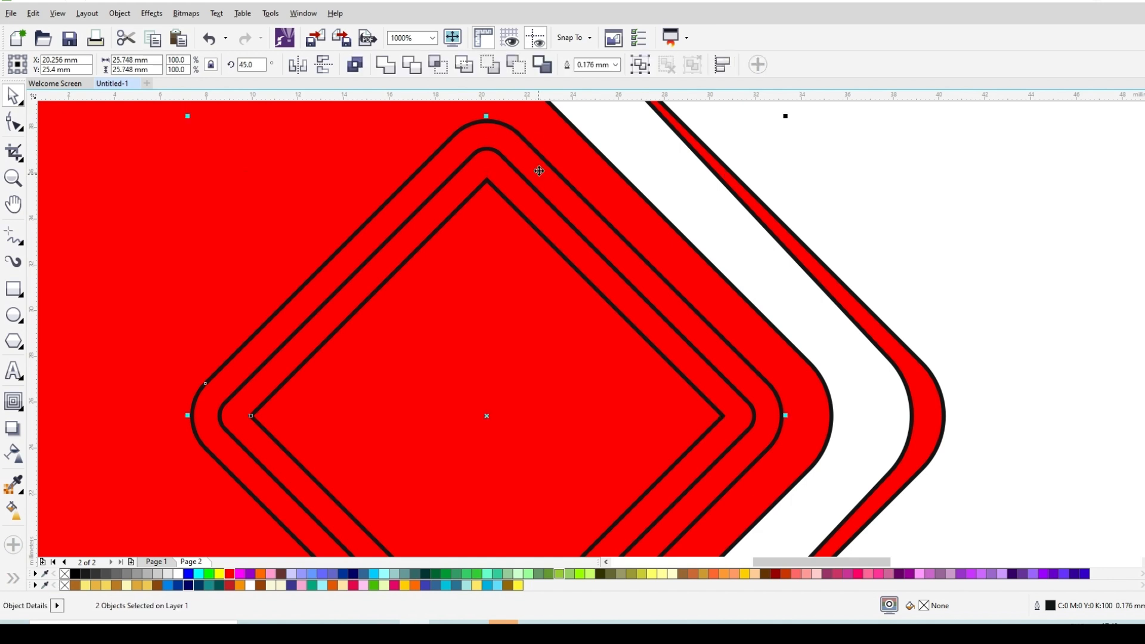
{"action": "scroll", "coordinate": [540, 164], "scroll_direction": "down", "scroll_amount": 2}
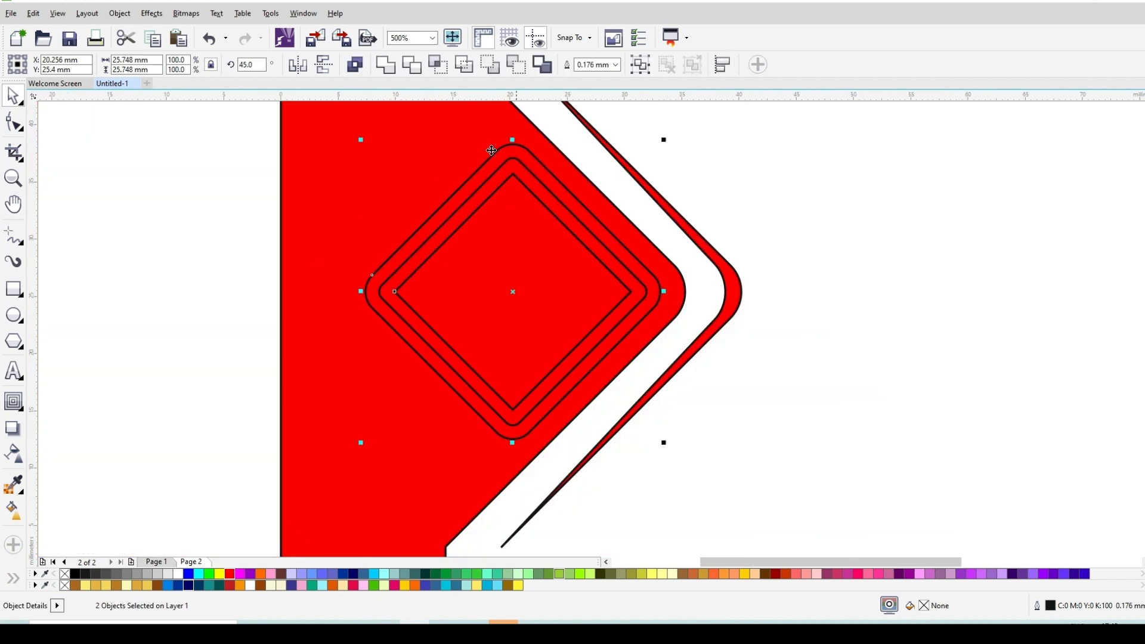
{"action": "left_click", "coordinate": [413, 66]}
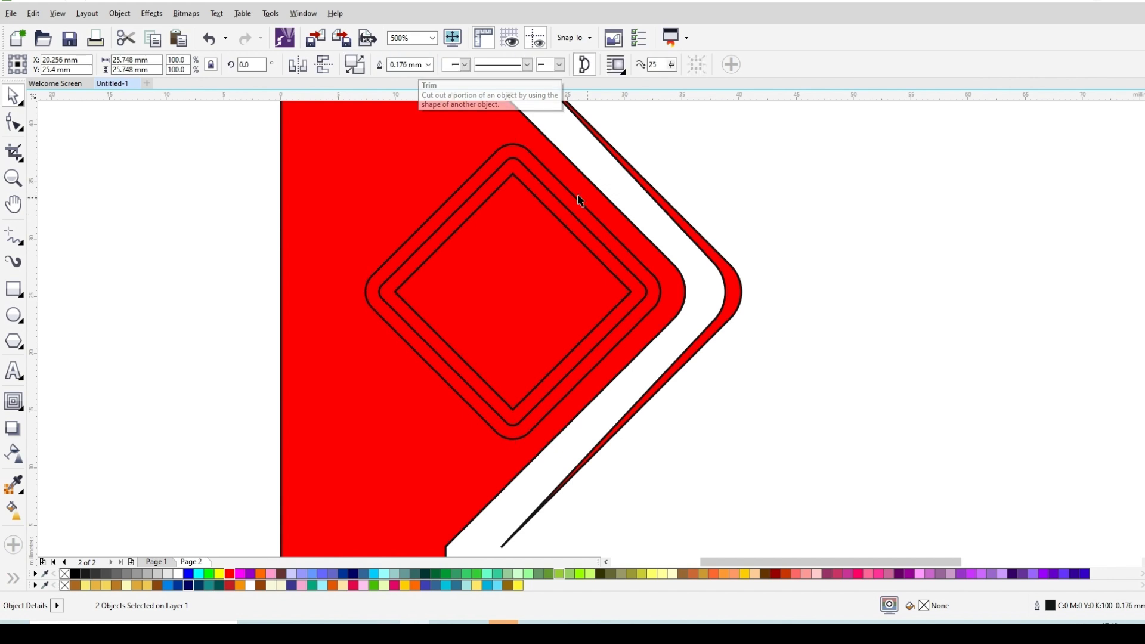
{"action": "left_click", "coordinate": [527, 158]}
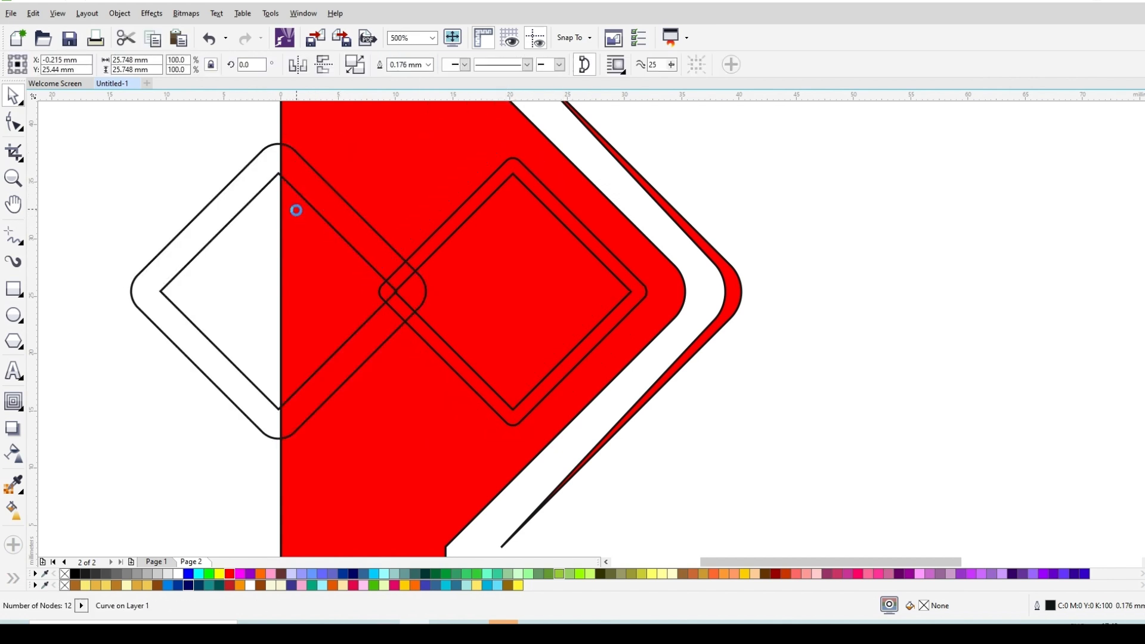
{"action": "key", "text": "ctrl+z"}
Step: Fill the trimmed diamond frame with dark grey #1A1A1A
{"action": "scroll", "coordinate": [529, 187], "scroll_direction": "up", "scroll_amount": 1}
{"action": "scroll", "coordinate": [541, 167], "scroll_direction": "down", "scroll_amount": 1}
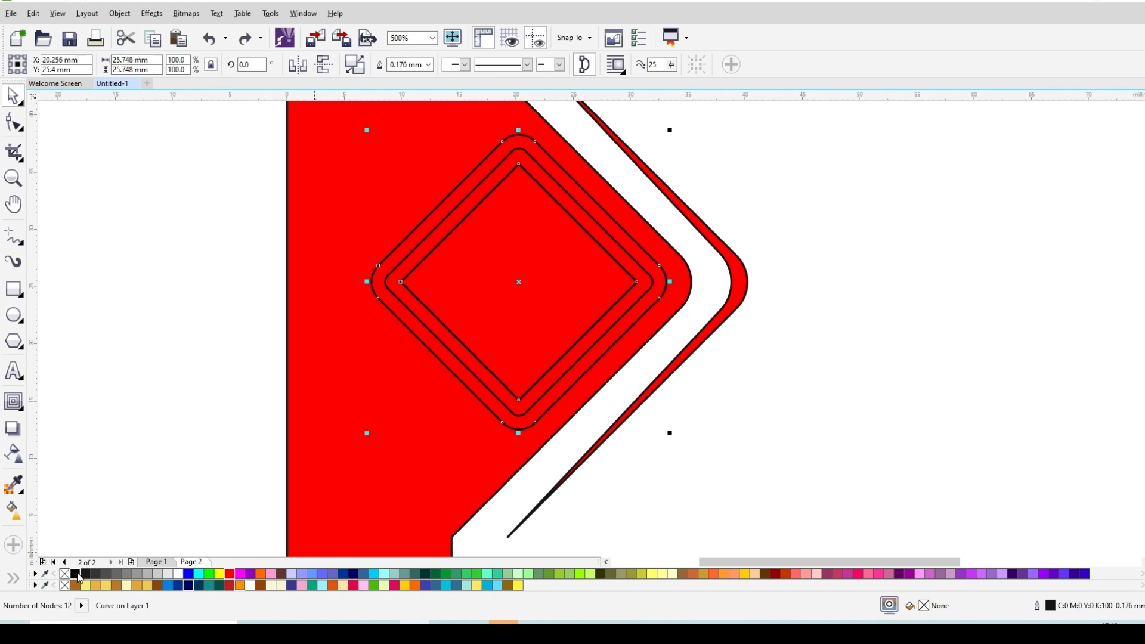
{"action": "left_click_drag", "start_coordinate": [80, 578], "coordinate": [574, 205]}
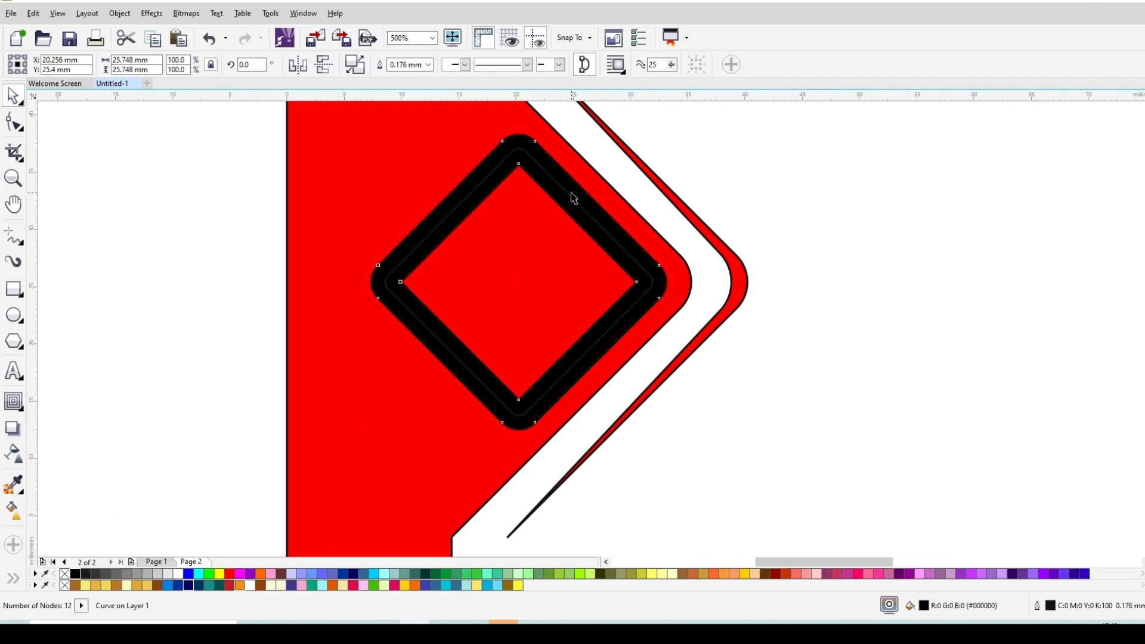
{"action": "scroll", "coordinate": [573, 199], "scroll_direction": "up", "scroll_amount": 1}
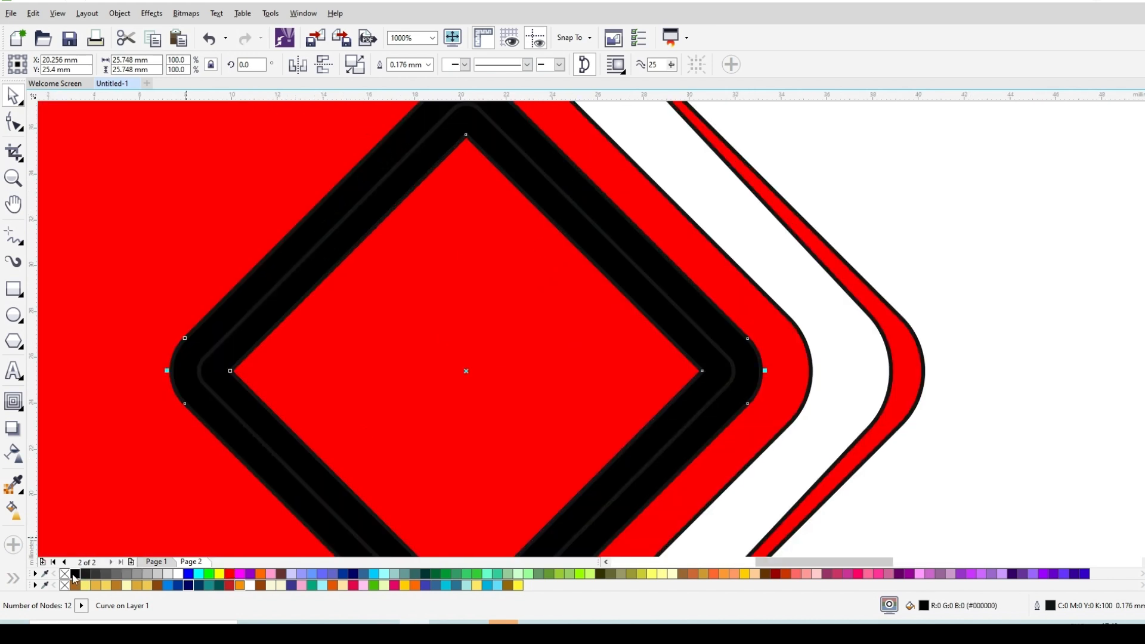
{"action": "left_click", "coordinate": [85, 576]}
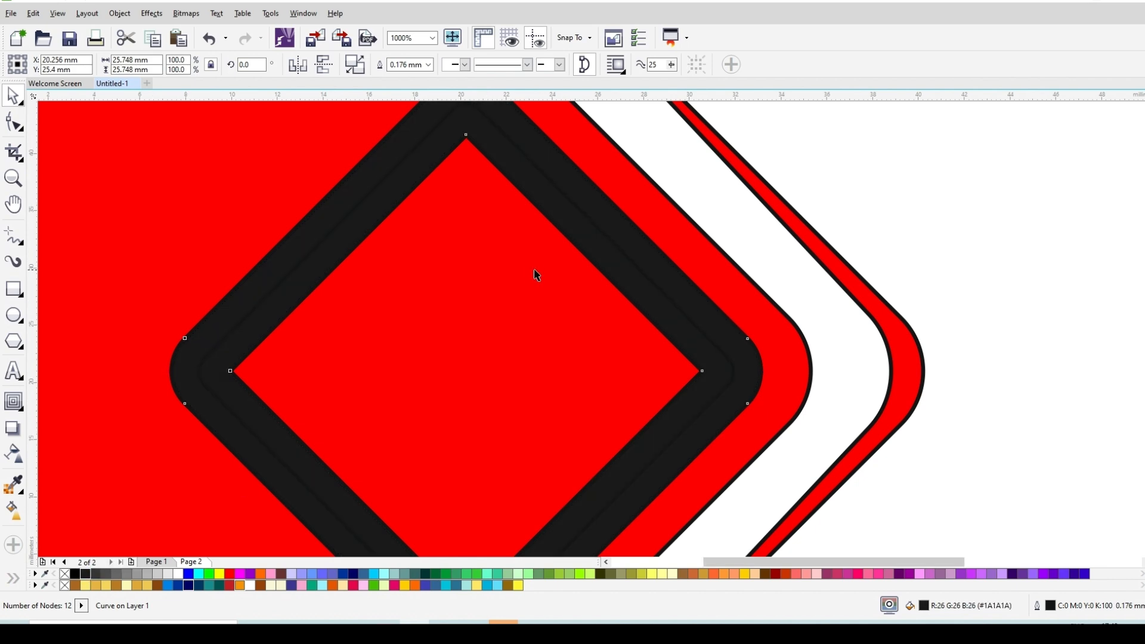
Step: Select the middle contour curve inside the dark diamond frame and set its outline width to 1.0 mm
{"action": "scroll", "coordinate": [536, 274], "scroll_direction": "down", "scroll_amount": 1}
{"action": "scroll", "coordinate": [557, 231], "scroll_direction": "up", "scroll_amount": 1}
{"action": "scroll", "coordinate": [443, 230], "scroll_direction": "down", "scroll_amount": 1}
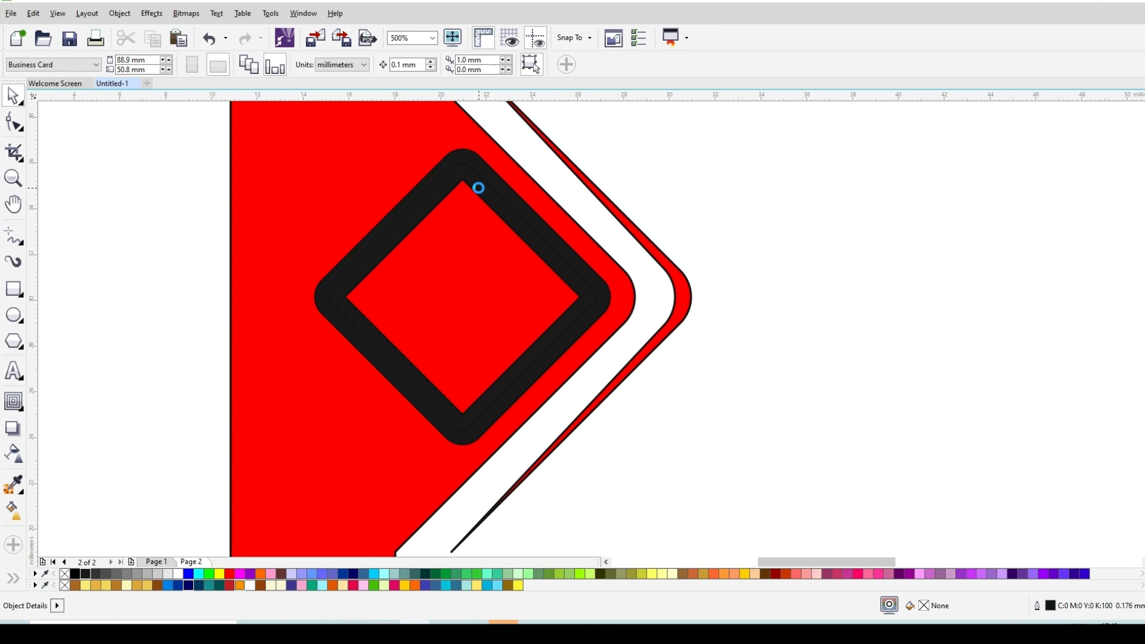
{"action": "scroll", "coordinate": [491, 192], "scroll_direction": "up", "scroll_amount": 1}
{"action": "left_click", "coordinate": [501, 189]}
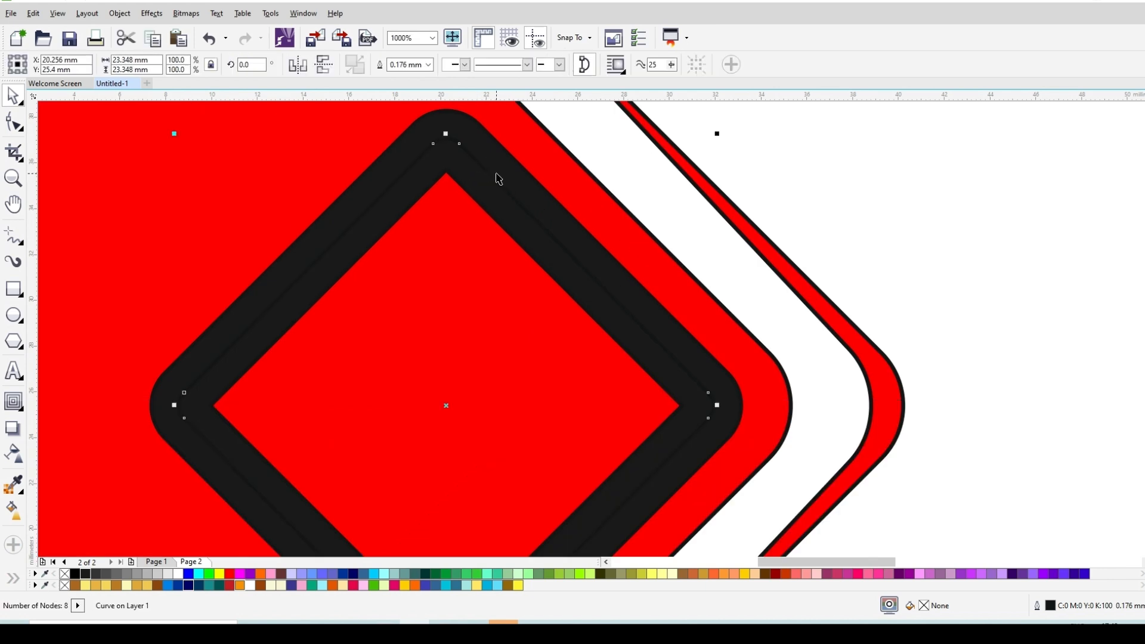
{"action": "scroll", "coordinate": [499, 179], "scroll_direction": "down", "scroll_amount": 1}
{"action": "left_click", "coordinate": [430, 64]}
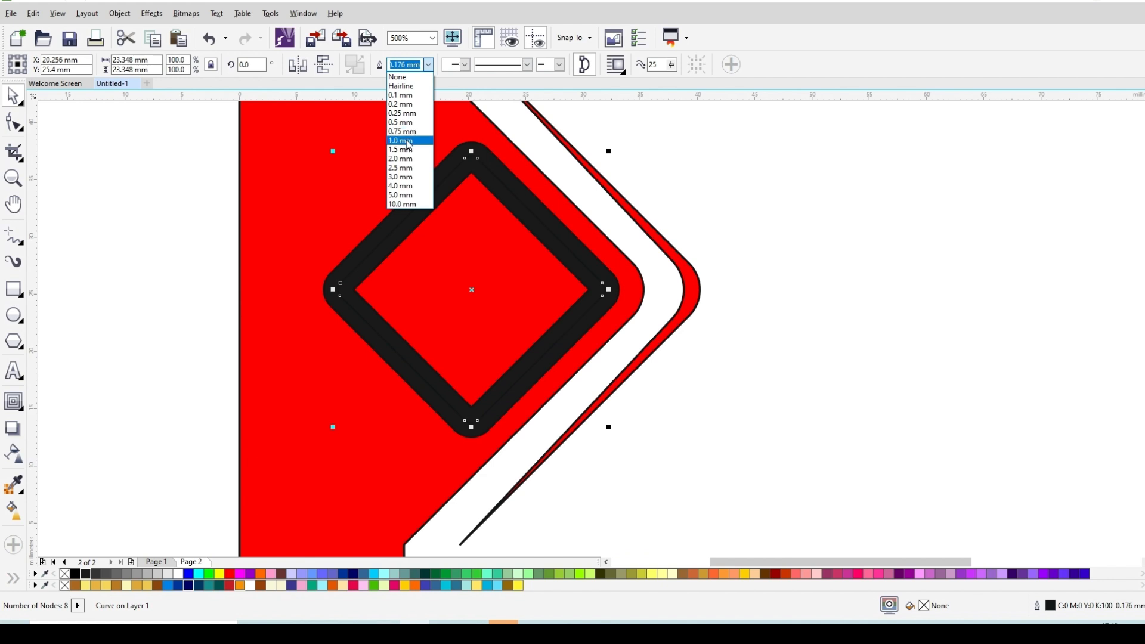
{"action": "left_click", "coordinate": [409, 141]}
{"action": "scroll", "coordinate": [480, 177], "scroll_direction": "up", "scroll_amount": 1}
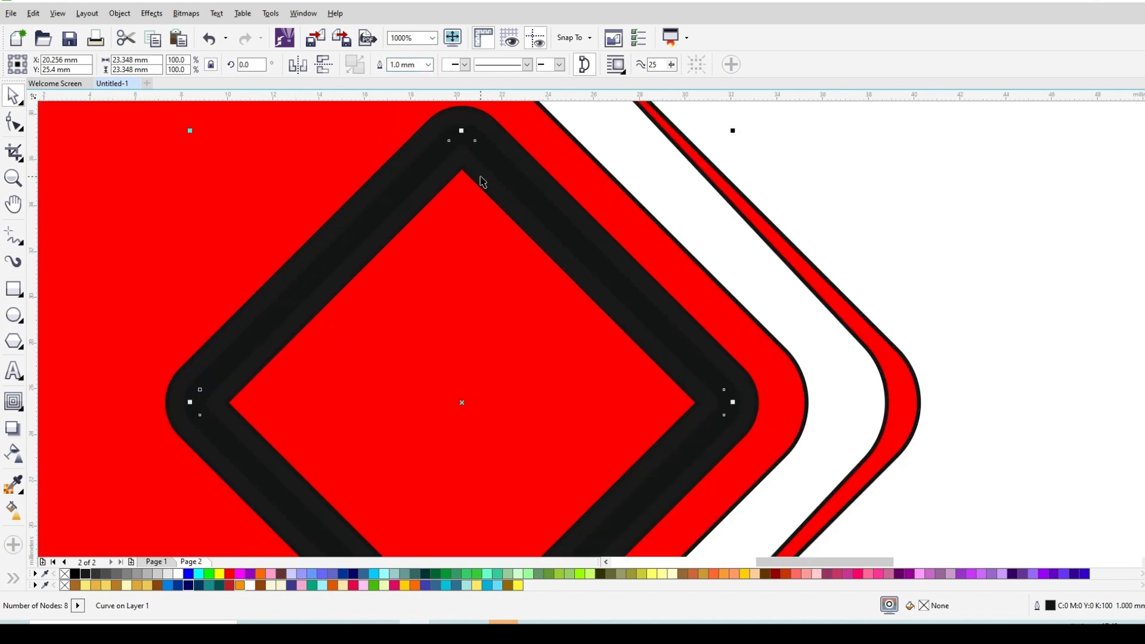
Step: Colour the middle contour curve's outline red #FF0000 and set its width to 0.5 mm
{"action": "scroll", "coordinate": [479, 328], "scroll_direction": "down", "scroll_amount": 1}
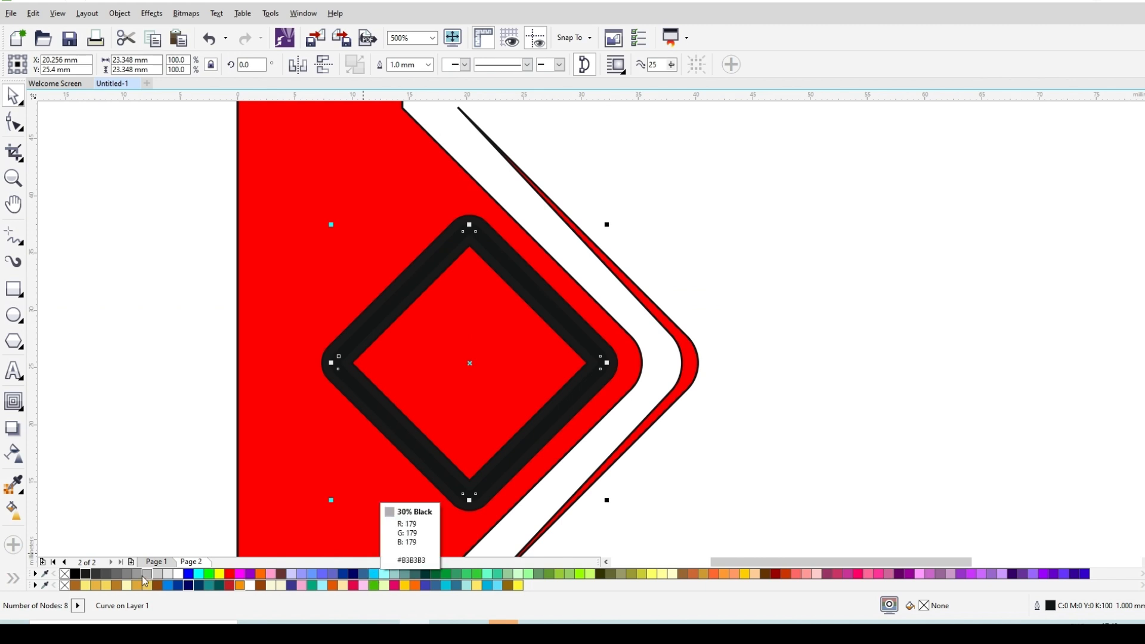
{"action": "right_click", "coordinate": [230, 575]}
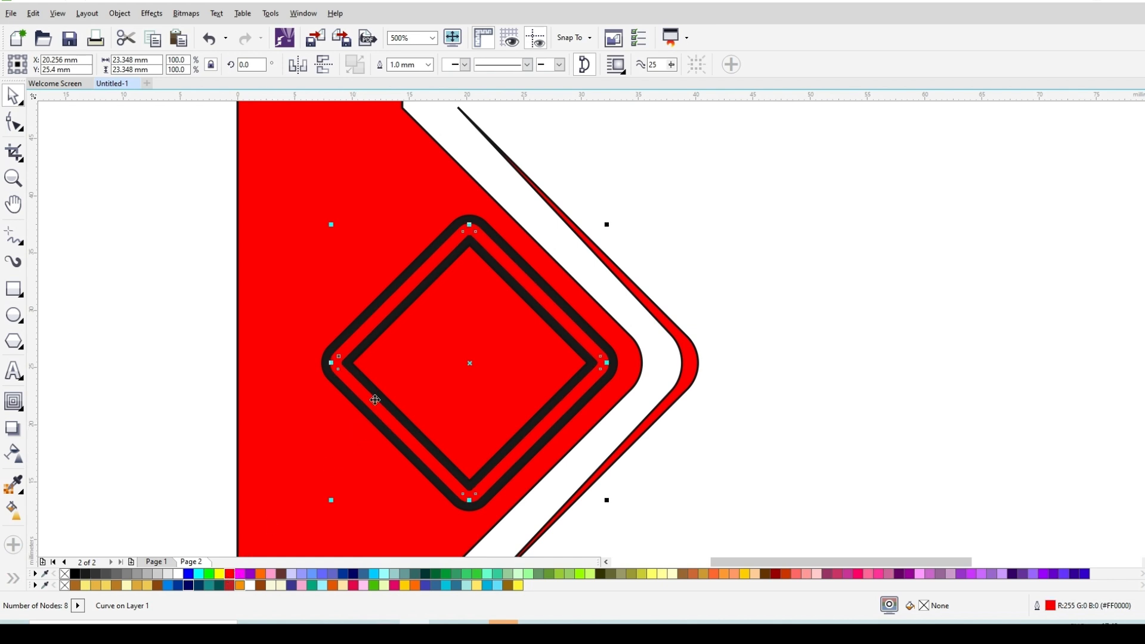
{"action": "left_click", "coordinate": [428, 65]}
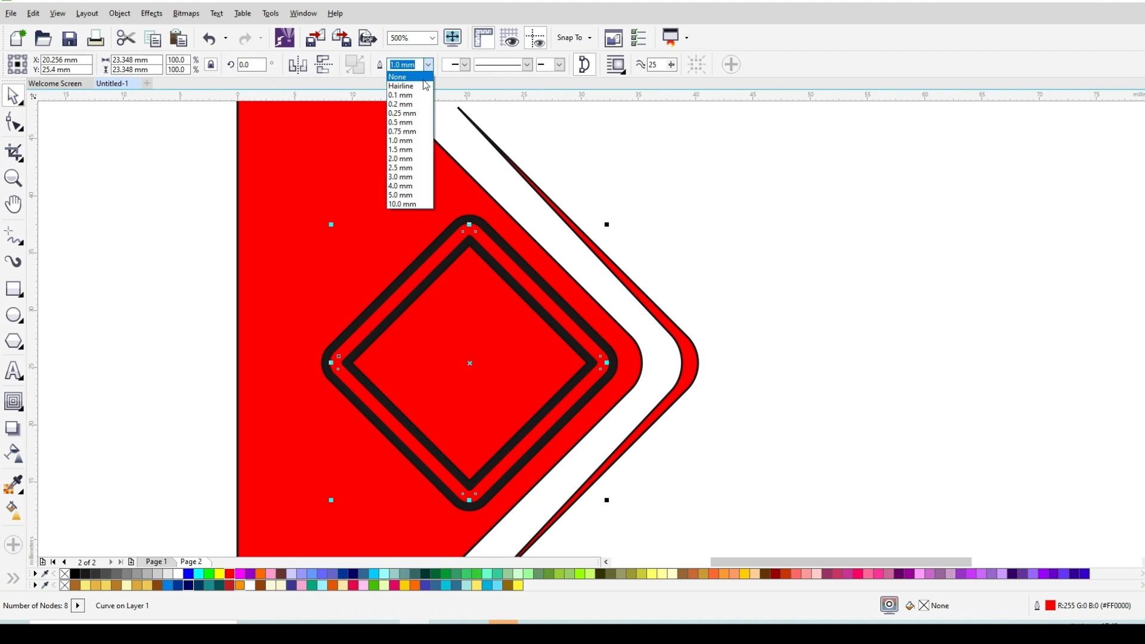
{"action": "left_click", "coordinate": [403, 122]}
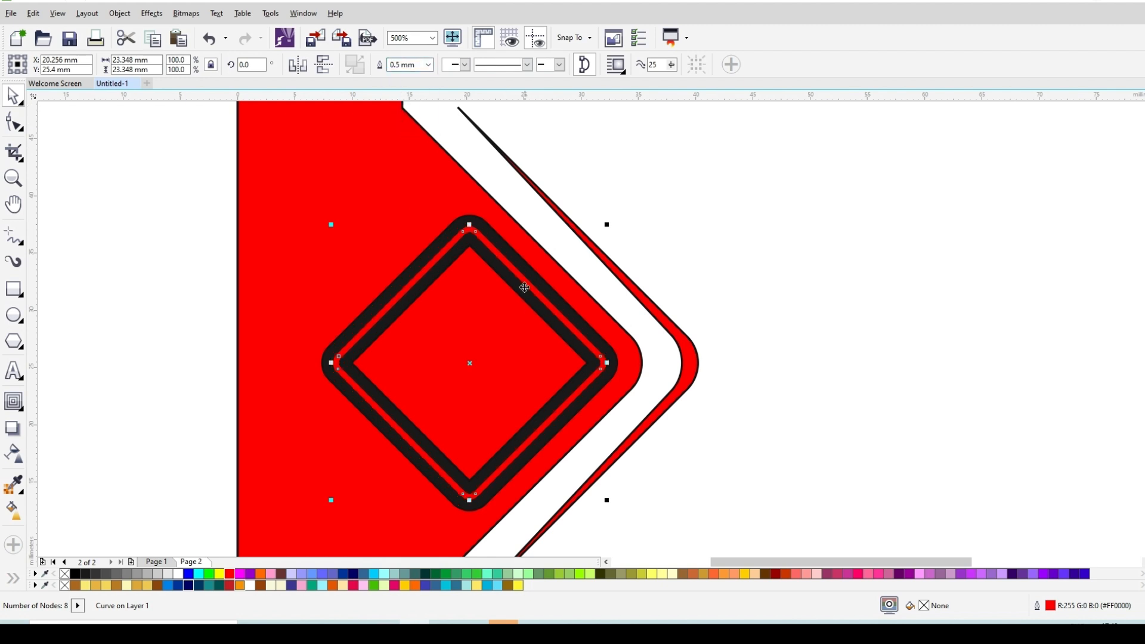
{"action": "scroll", "coordinate": [525, 288], "scroll_direction": "up", "scroll_amount": 2}
{"action": "scroll", "coordinate": [544, 253], "scroll_direction": "down", "scroll_amount": 2}
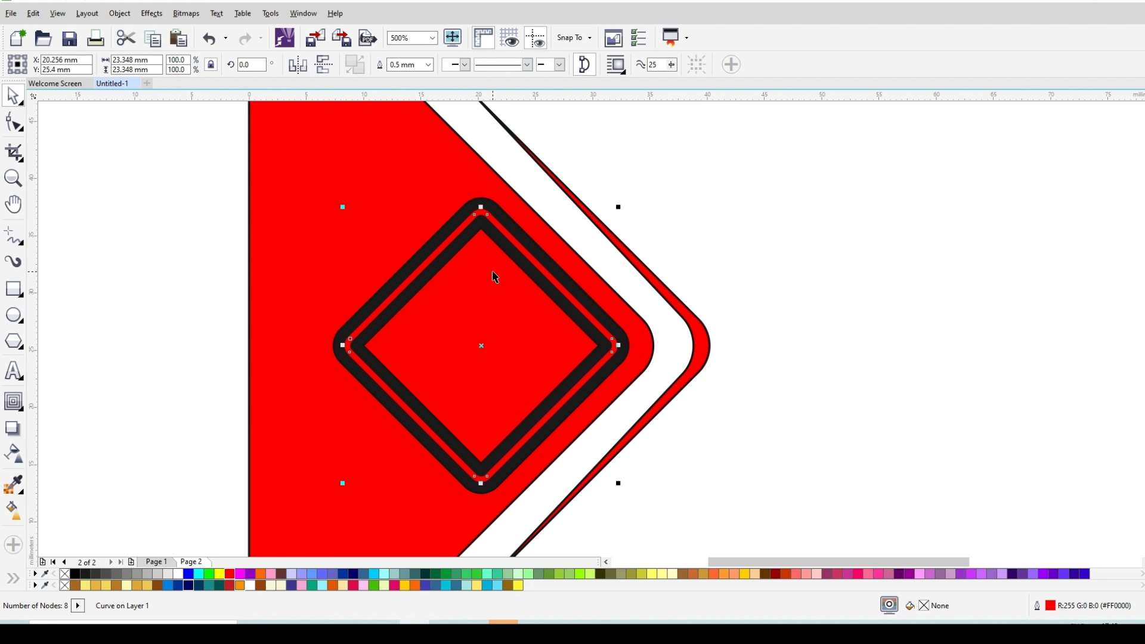
Step: Convert the red diamond outline to an object, and undo a trial move of it out of the dark frame
{"action": "key", "text": "ctrl+shift+q"}
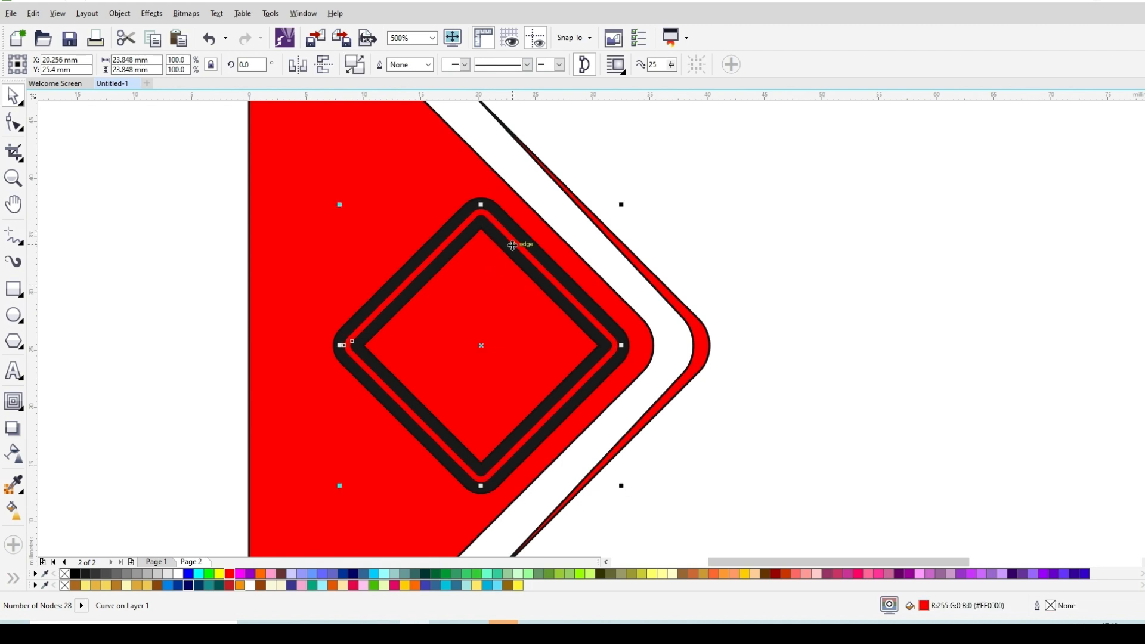
{"action": "left_click_drag", "start_coordinate": [516, 242], "coordinate": [722, 233]}
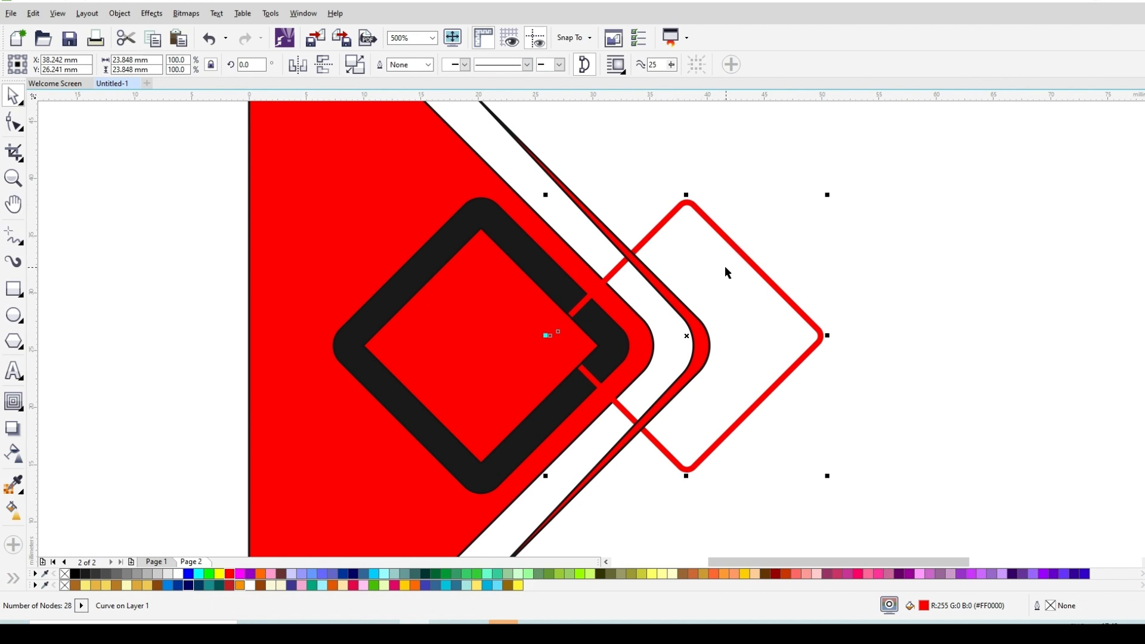
{"action": "key", "text": "ctrl+z"}
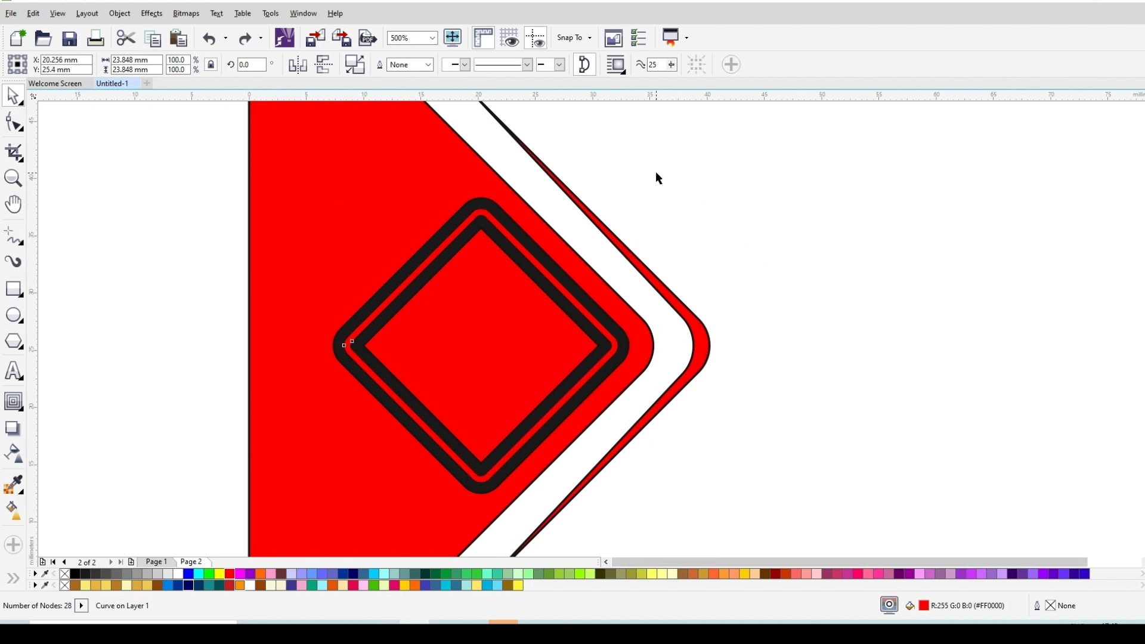
{"action": "scroll", "coordinate": [657, 173], "scroll_direction": "down", "scroll_amount": 1}
{"action": "scroll", "coordinate": [584, 233], "scroll_direction": "up", "scroll_amount": 2}
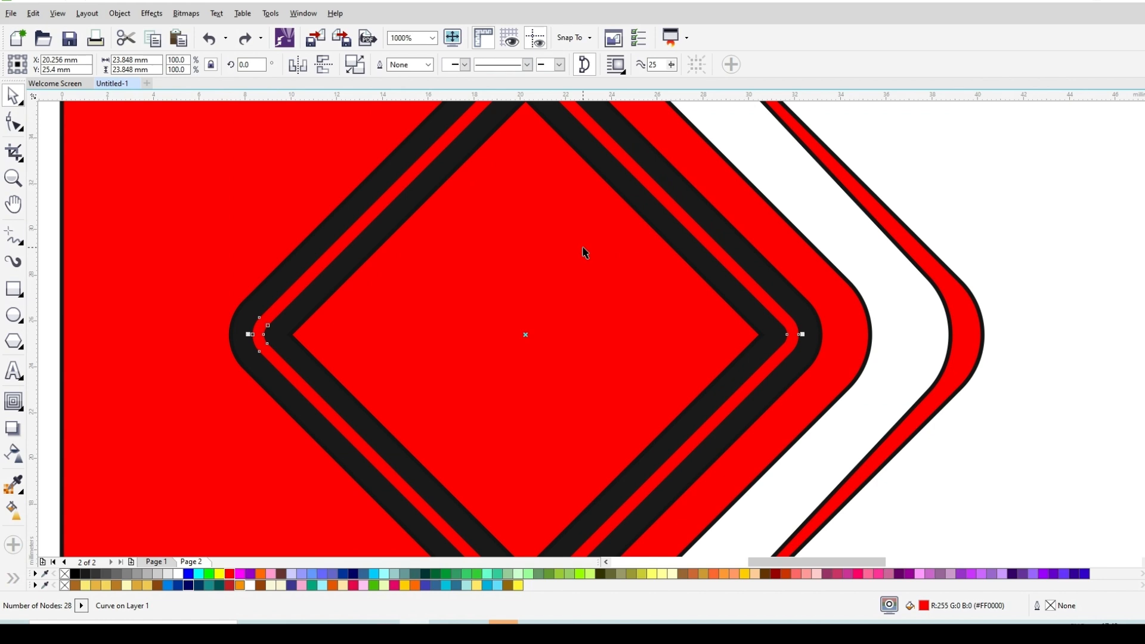
Step: Fill the innermost diamond inside the dark frame with black
{"action": "left_click", "coordinate": [604, 223]}
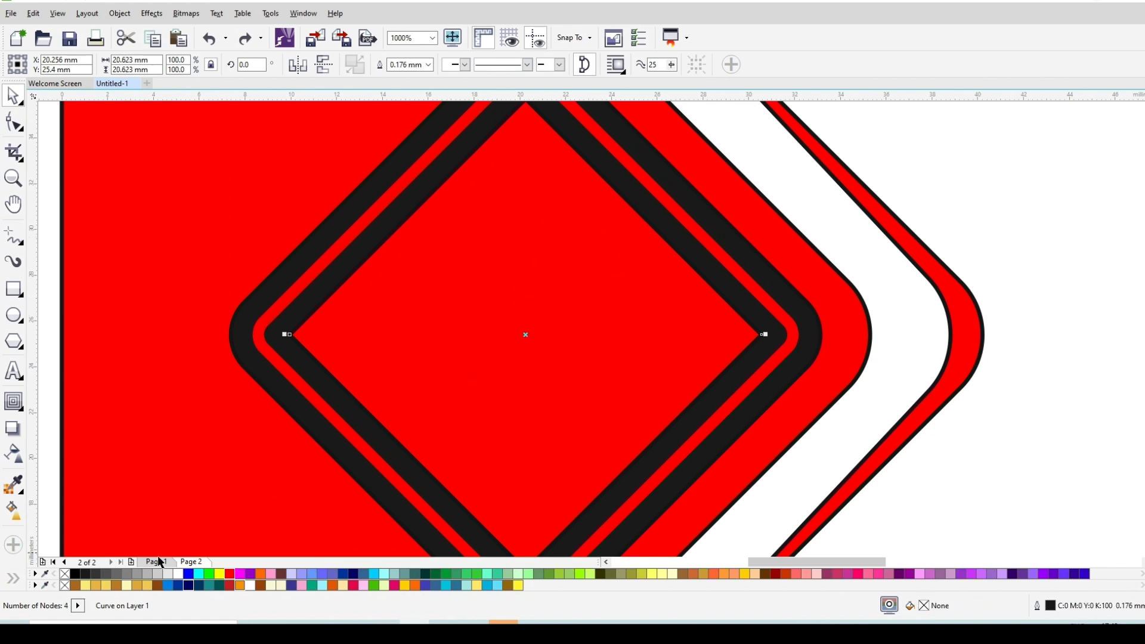
{"action": "left_click", "coordinate": [76, 575]}
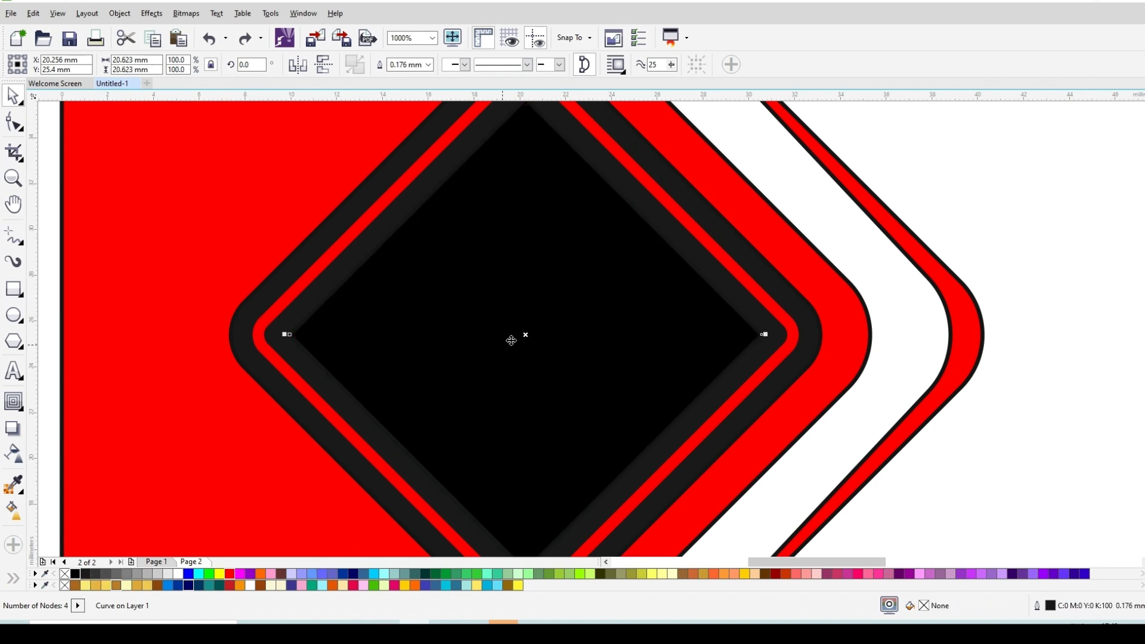
{"action": "scroll", "coordinate": [525, 331], "scroll_direction": "down", "scroll_amount": 1}
{"action": "key", "text": "Escape"}
{"action": "scroll", "coordinate": [513, 320], "scroll_direction": "up", "scroll_amount": 2}
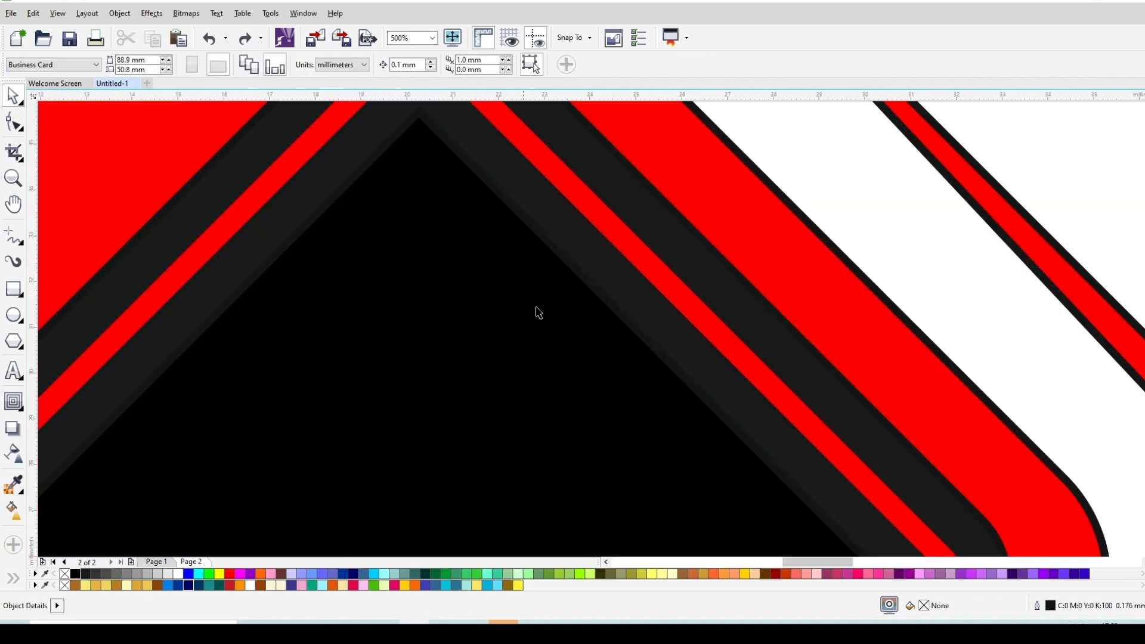
{"action": "scroll", "coordinate": [565, 296], "scroll_direction": "down", "scroll_amount": 1}
{"action": "scroll", "coordinate": [570, 242], "scroll_direction": "down", "scroll_amount": 1}
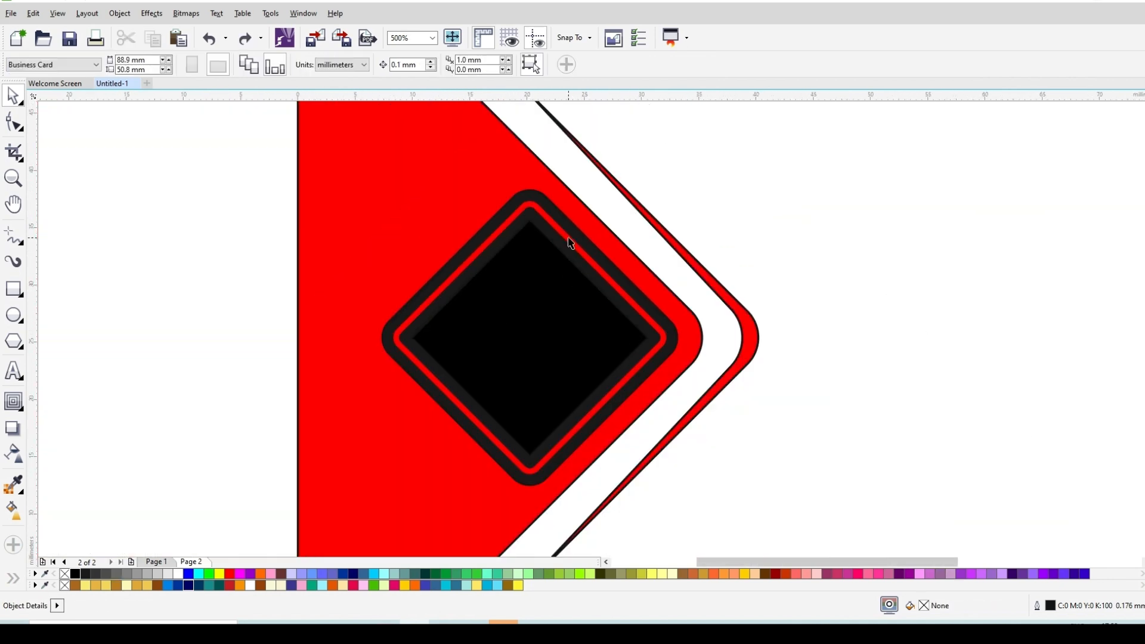
Step: Fill the card's full-size background rectangle with black #000000
{"action": "scroll", "coordinate": [568, 237], "scroll_direction": "down", "scroll_amount": 1}
{"action": "left_click", "coordinate": [802, 215]}
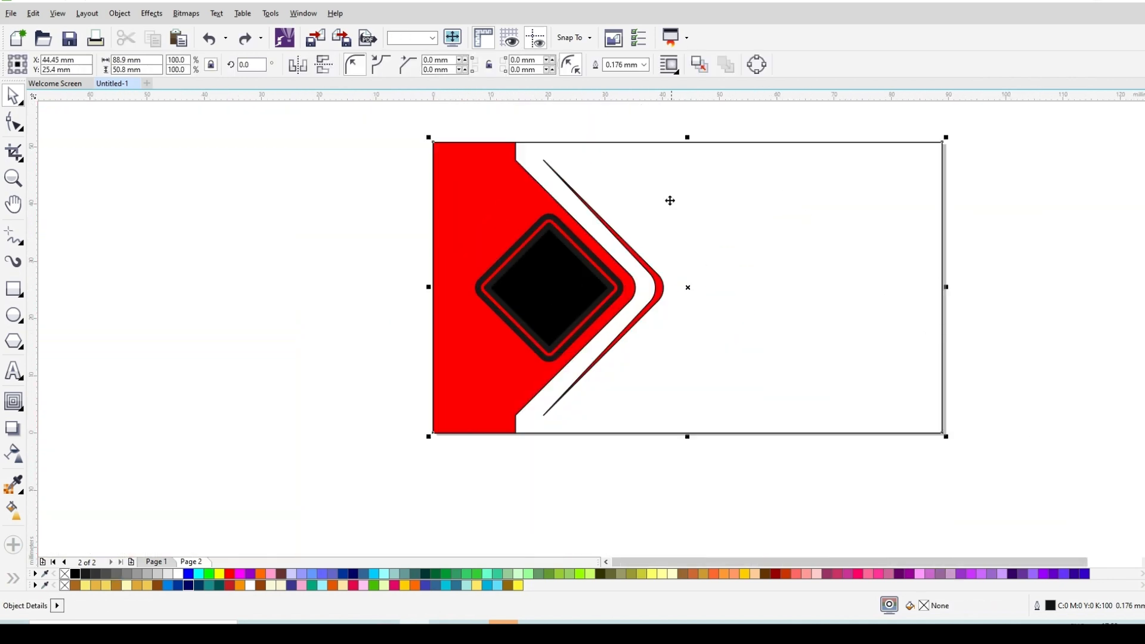
{"action": "left_click", "coordinate": [76, 574]}
{"action": "scroll", "coordinate": [693, 172], "scroll_direction": "up", "scroll_amount": 2}
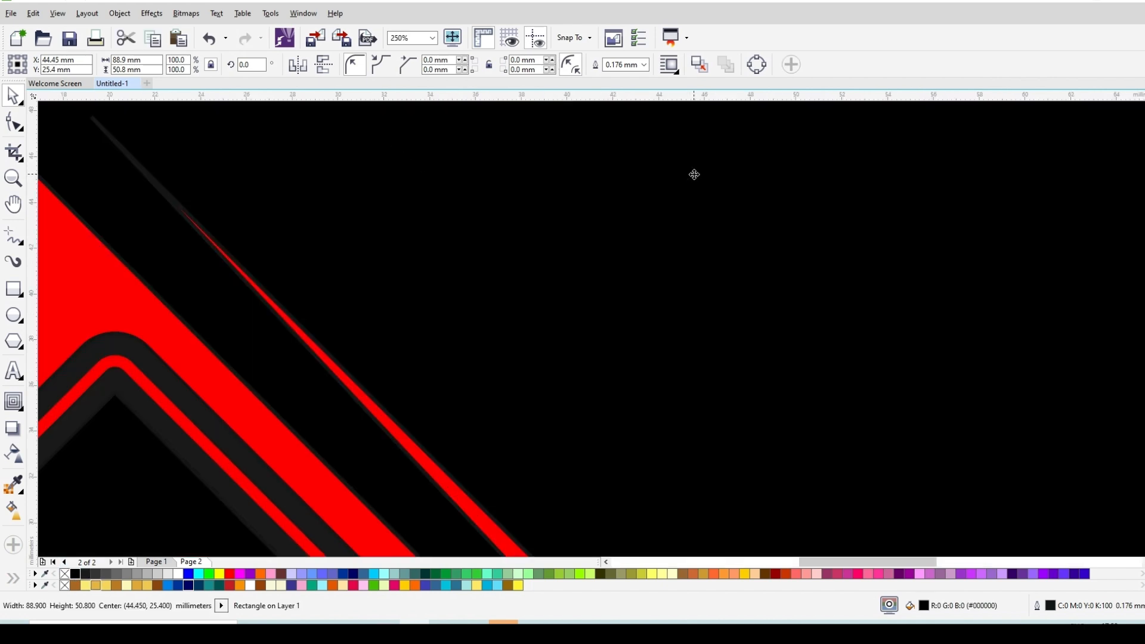
{"action": "scroll", "coordinate": [694, 174], "scroll_direction": "down", "scroll_amount": 2}
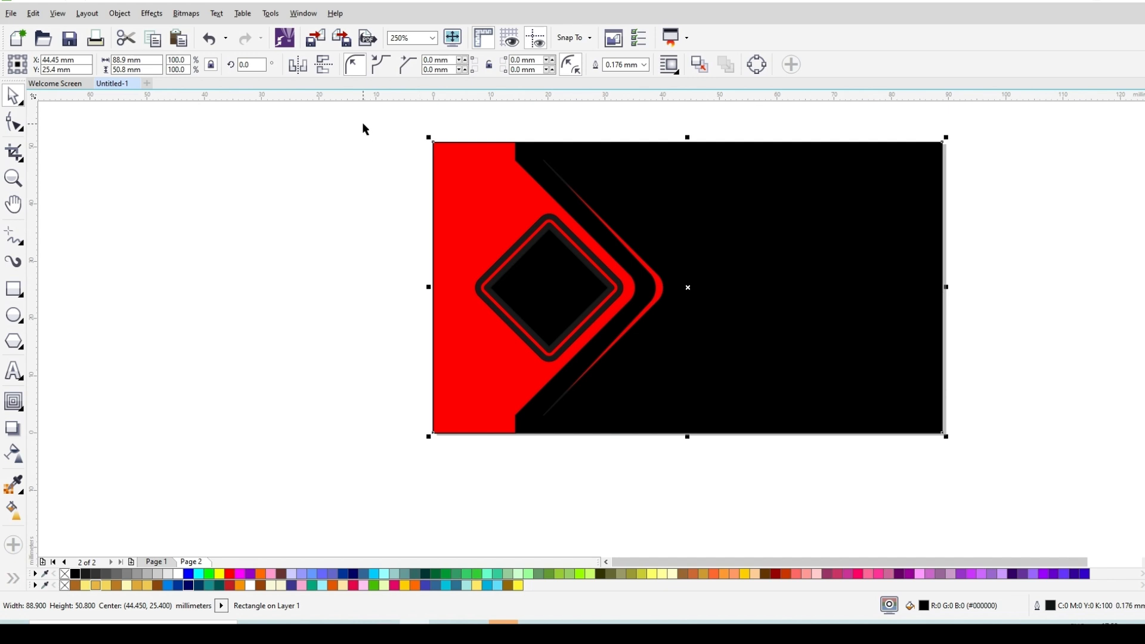
Step: Select the red strip, chevron and all diamond shapes together and remove their outlines
{"action": "left_click_drag", "start_coordinate": [362, 123], "coordinate": [699, 476]}
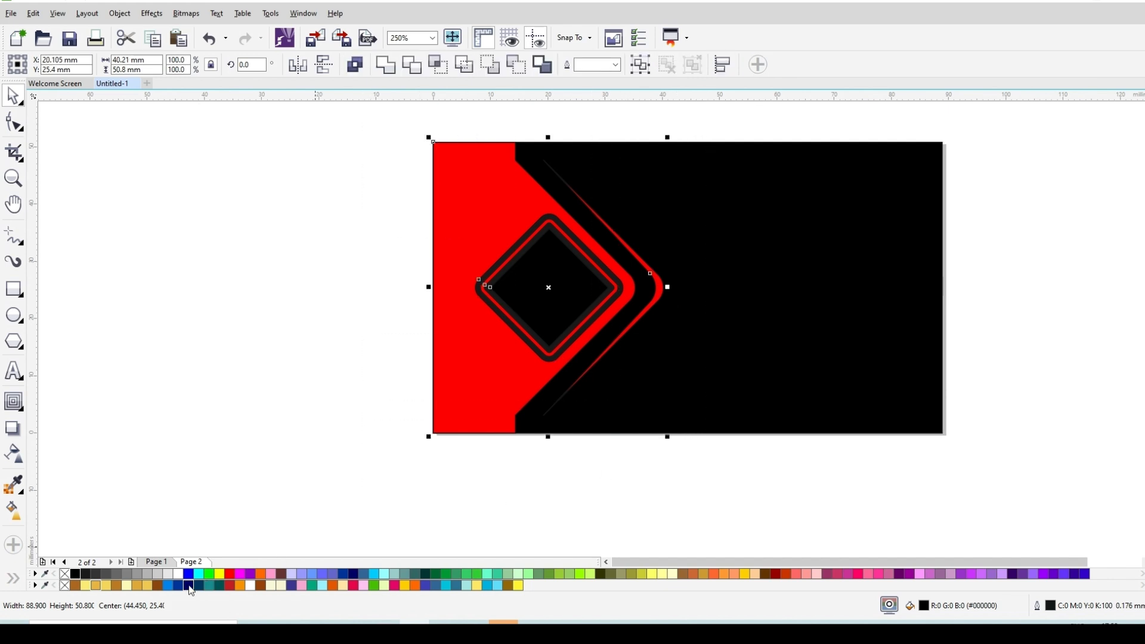
{"action": "left_click", "coordinate": [65, 586]}
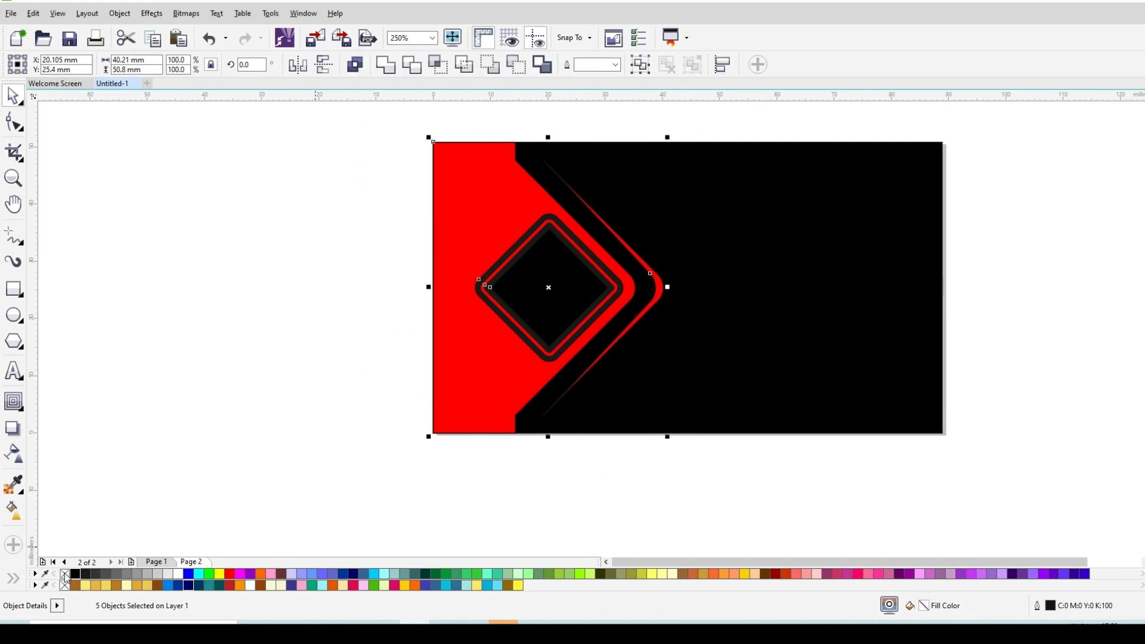
{"action": "right_click", "coordinate": [65, 575]}
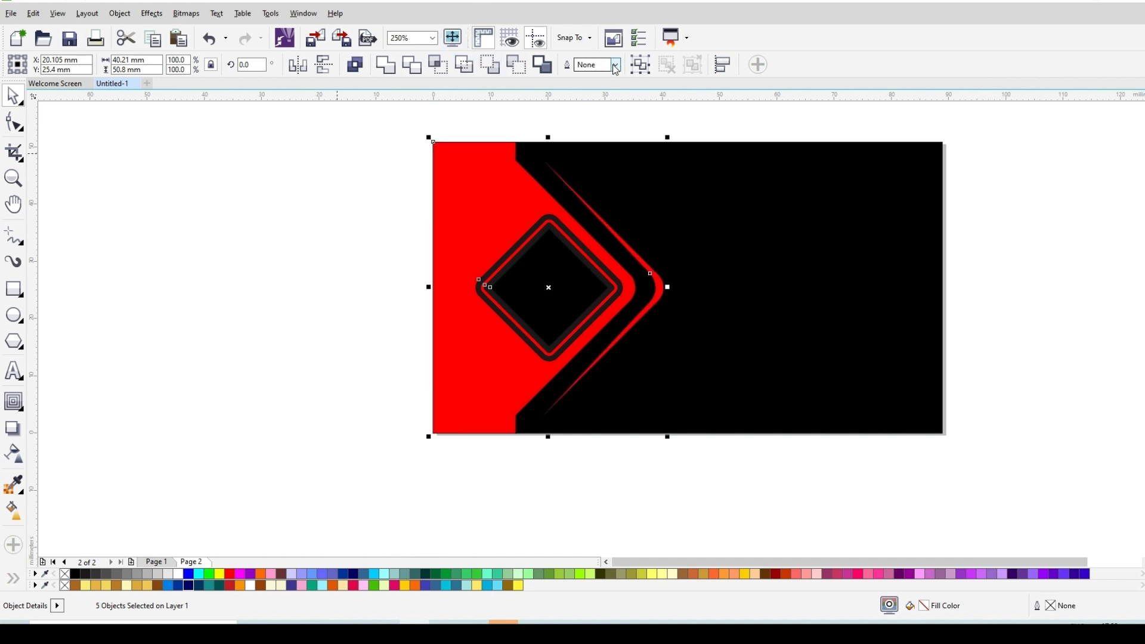
{"action": "left_click", "coordinate": [385, 200]}
{"action": "left_click", "coordinate": [668, 201]}
{"action": "scroll", "coordinate": [685, 230], "scroll_direction": "up", "scroll_amount": 1}
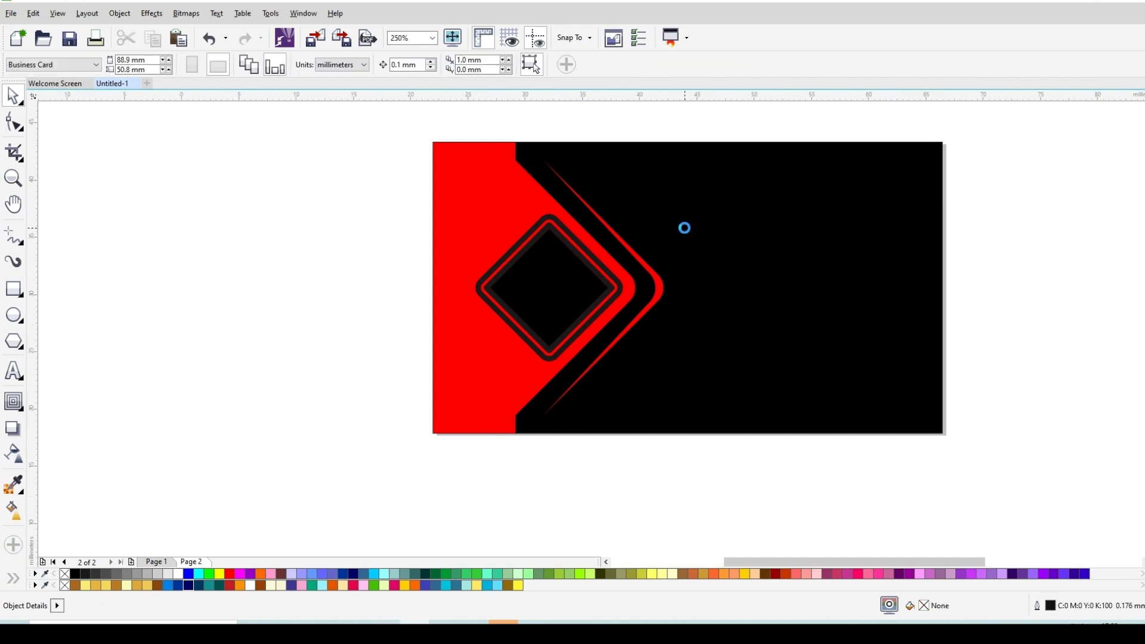
Step: Add a drop shadow to the dark grey diamond frame, offset about 0.42 mm horizontally toward the chevron
{"action": "scroll", "coordinate": [456, 416], "scroll_direction": "up", "scroll_amount": 1}
{"action": "left_click", "coordinate": [630, 273]}
{"action": "scroll", "coordinate": [628, 274], "scroll_direction": "down", "scroll_amount": 2}
{"action": "left_click", "coordinate": [697, 260]}
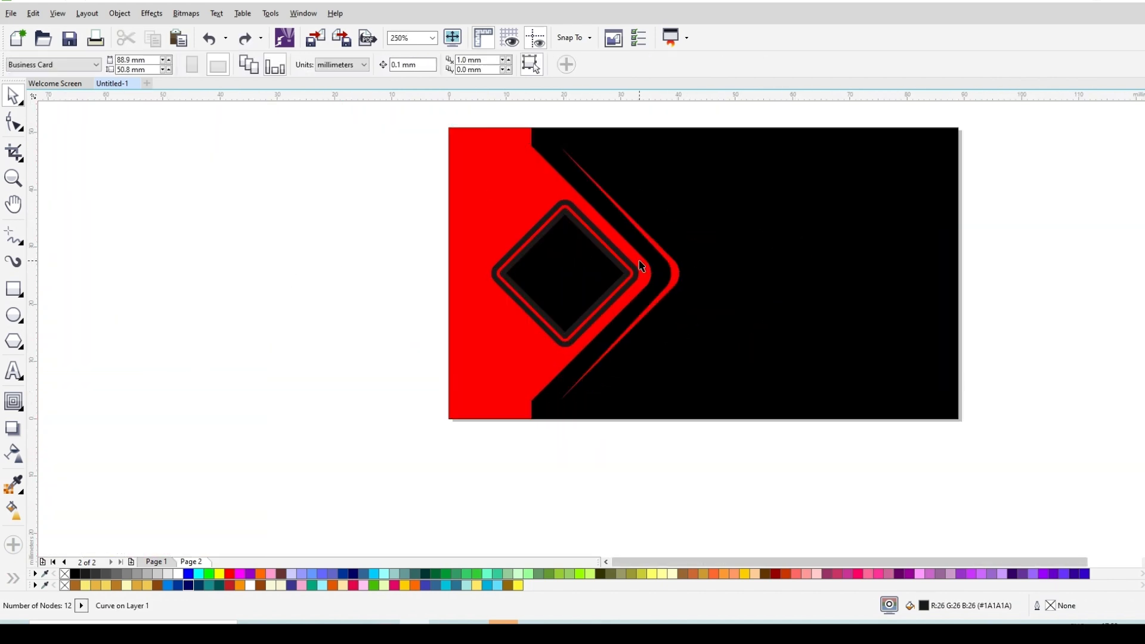
{"action": "scroll", "coordinate": [639, 258], "scroll_direction": "up", "scroll_amount": 2}
{"action": "left_click", "coordinate": [627, 300]}
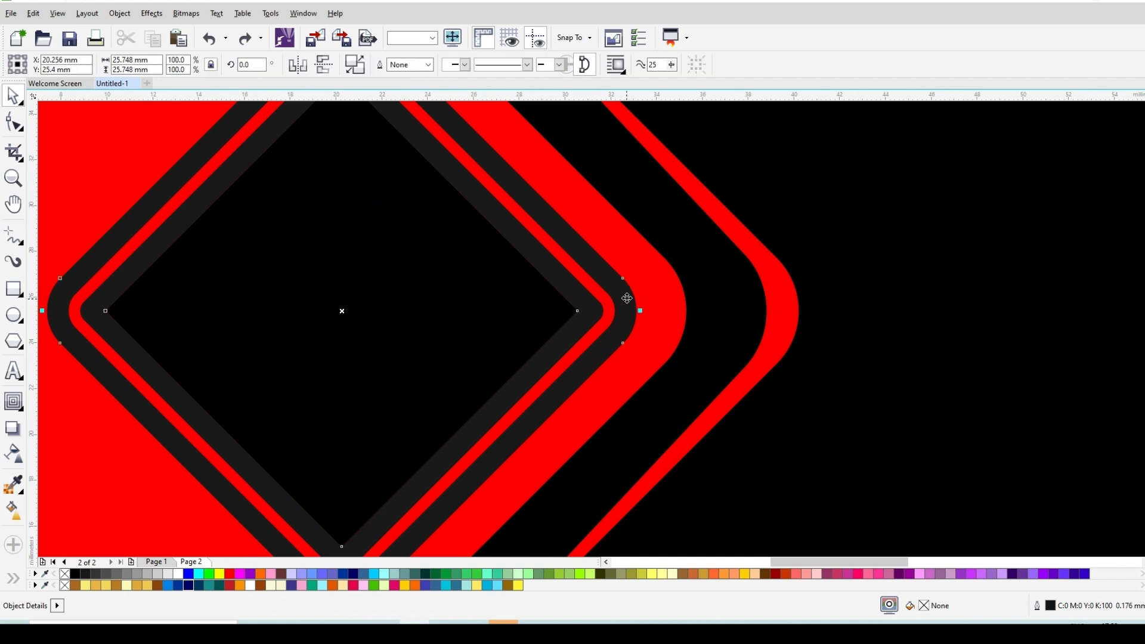
{"action": "left_click", "coordinate": [13, 428]}
{"action": "left_click_drag", "start_coordinate": [341, 310], "coordinate": [648, 312]}
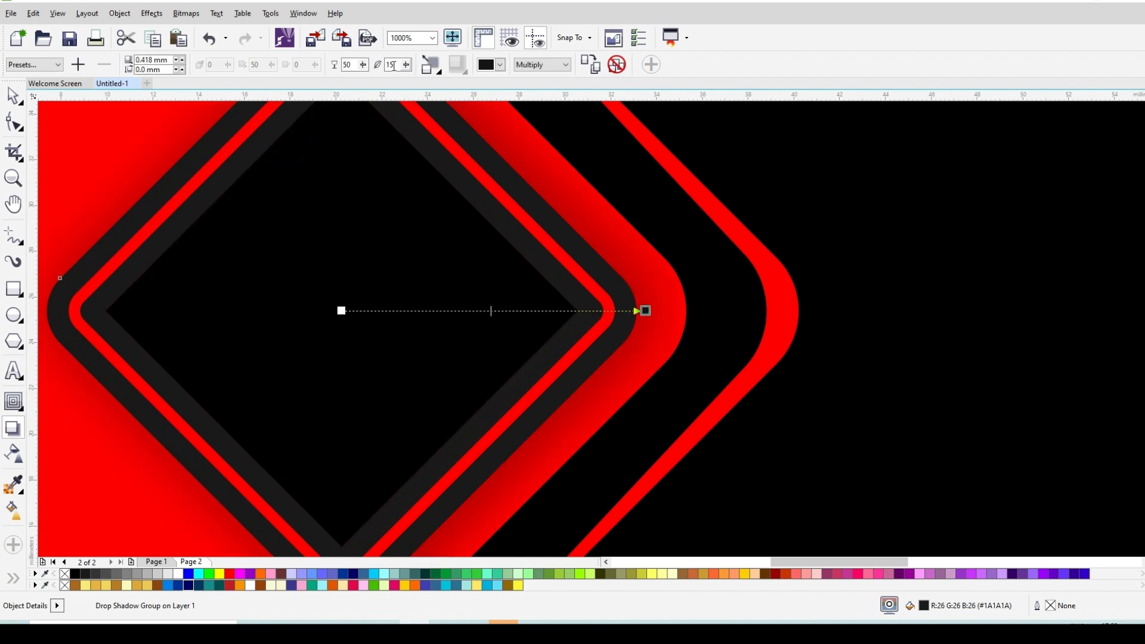
Step: Set the diamond frame's drop shadow feathering to 8
{"action": "double_click", "coordinate": [398, 65]}
{"action": "key", "text": "Return"}
{"action": "scroll", "coordinate": [602, 296], "scroll_direction": "down", "scroll_amount": 1}
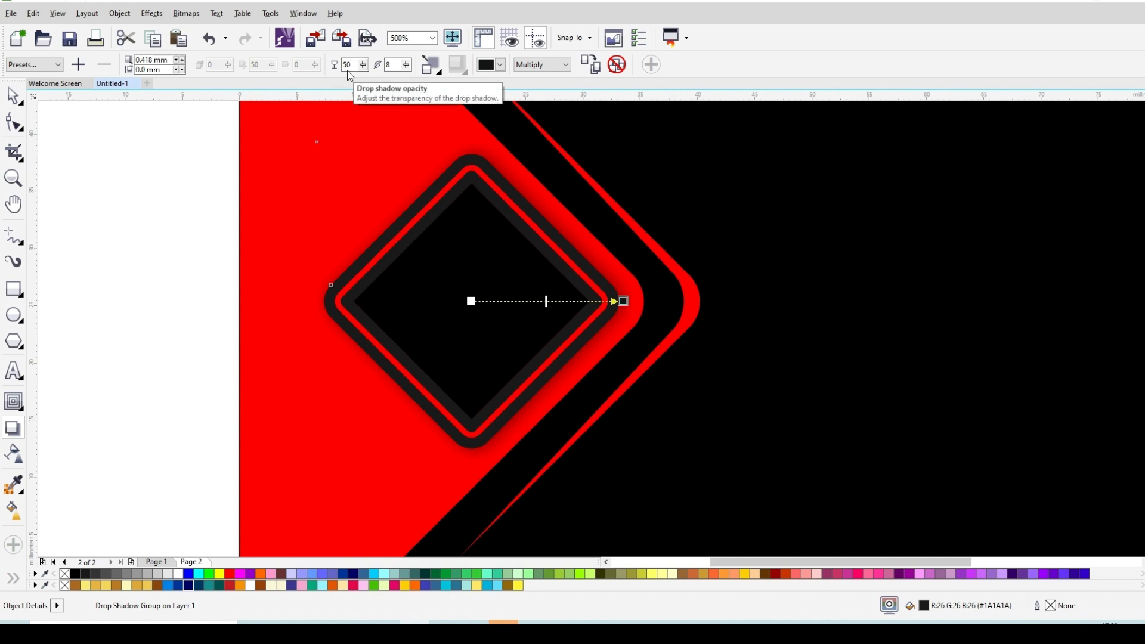
{"action": "scroll", "coordinate": [596, 301], "scroll_direction": "up", "scroll_amount": 1}
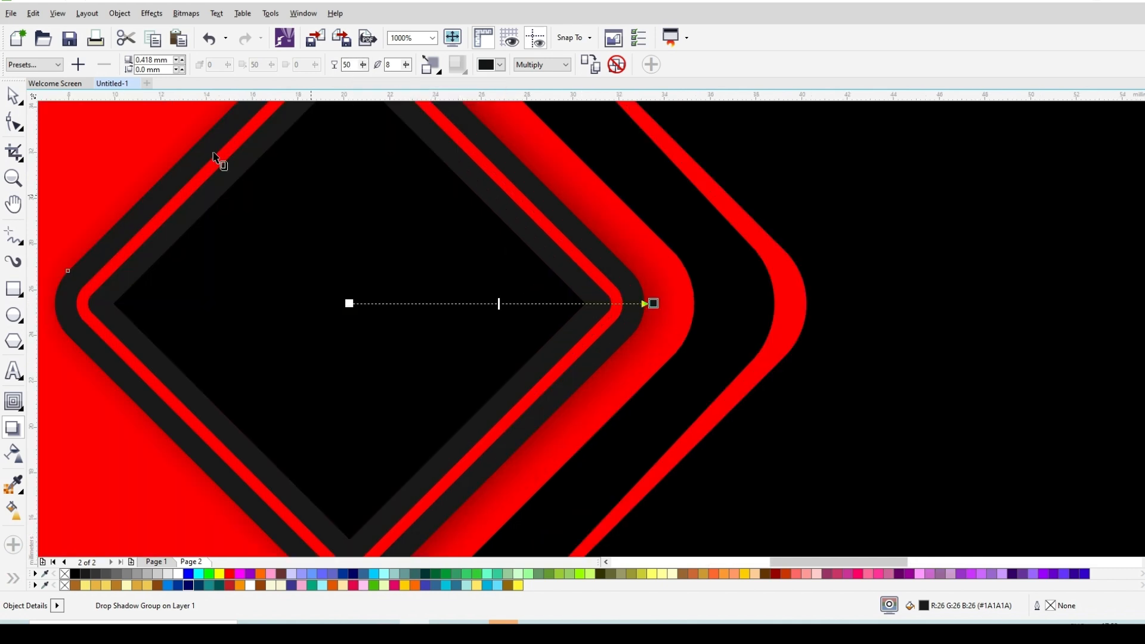
{"action": "left_click", "coordinate": [13, 95]}
{"action": "scroll", "coordinate": [591, 242], "scroll_direction": "down", "scroll_amount": 2}
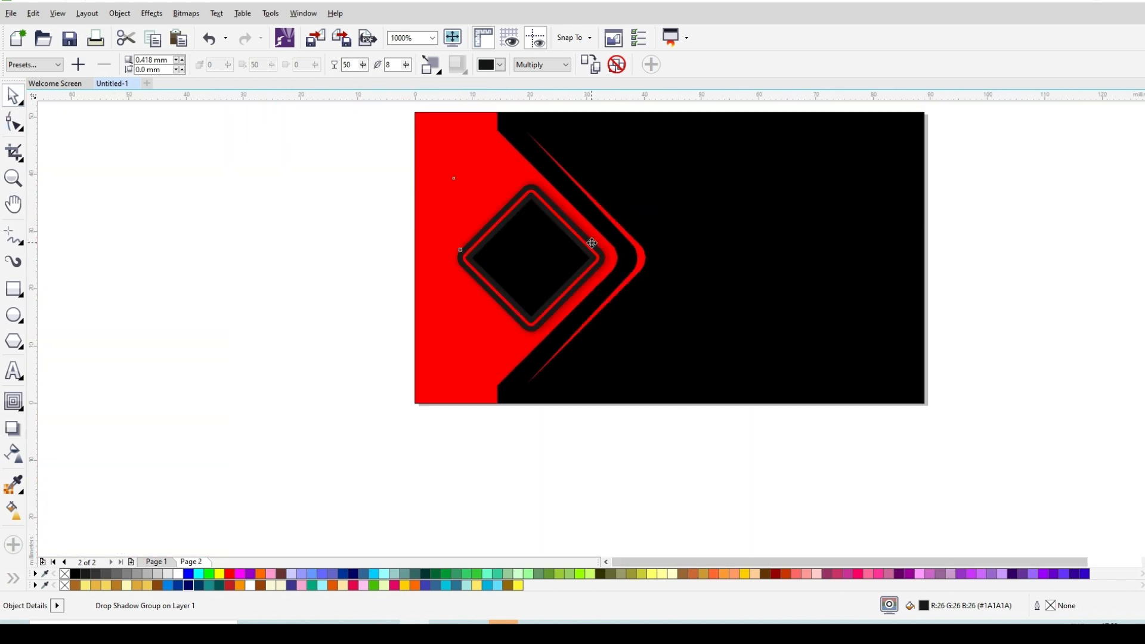
Step: Apply a linear transparency to the thin red chevron, fading from its rounded tip toward the diamond's centre
{"action": "scroll", "coordinate": [627, 255], "scroll_direction": "up", "scroll_amount": 2}
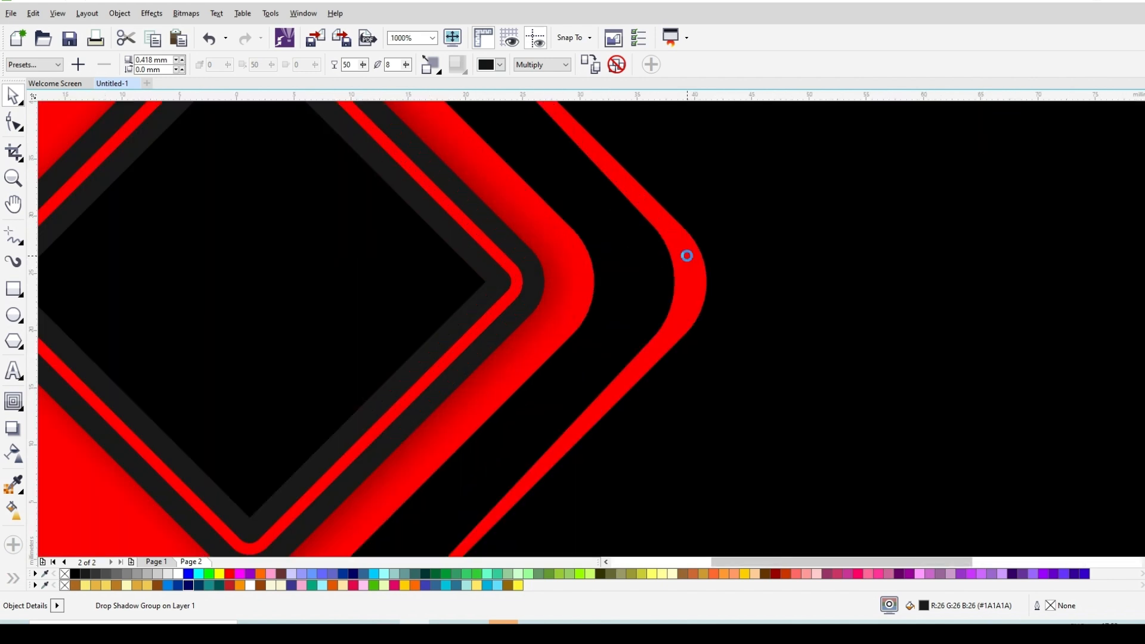
{"action": "scroll", "coordinate": [686, 257], "scroll_direction": "down", "scroll_amount": 1}
{"action": "left_click", "coordinate": [690, 266]}
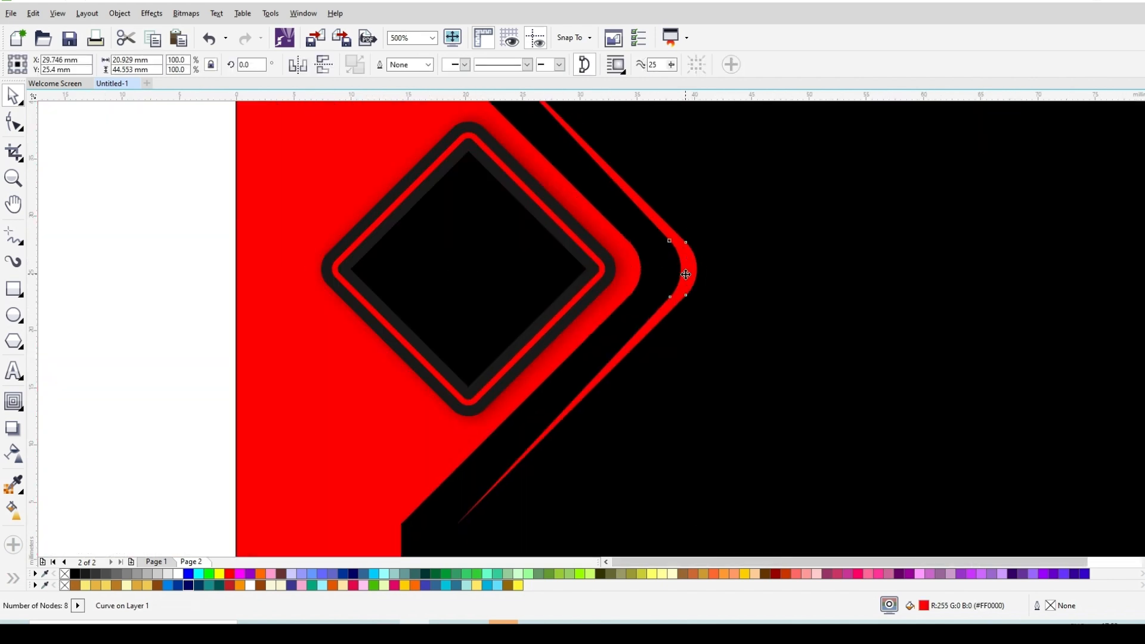
{"action": "scroll", "coordinate": [689, 275], "scroll_direction": "down", "scroll_amount": 1}
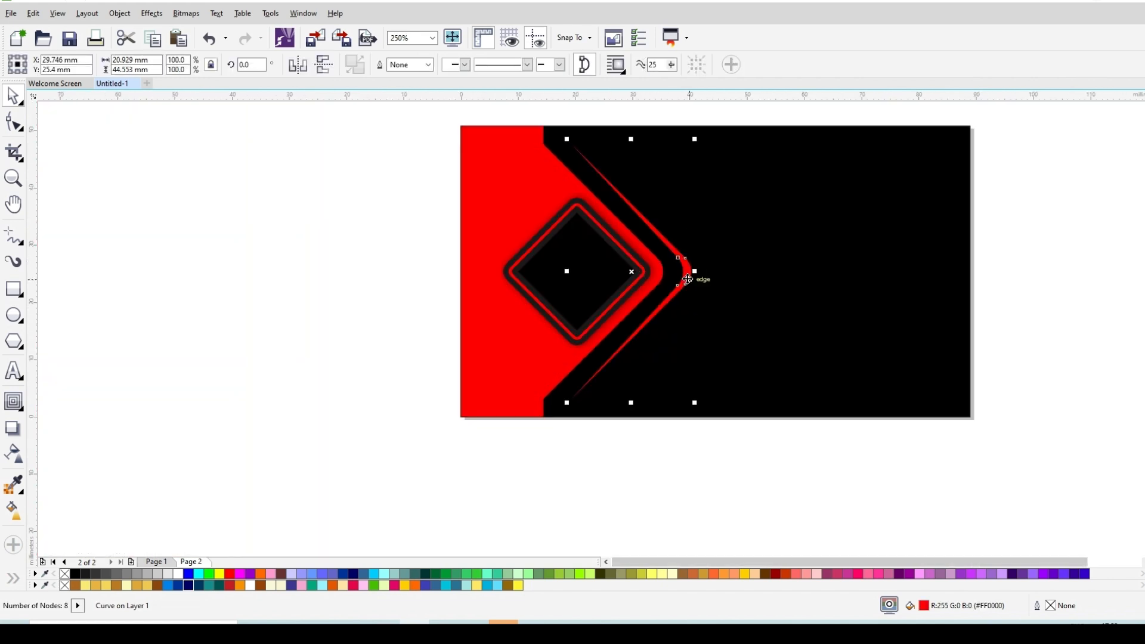
{"action": "left_click", "coordinate": [13, 455]}
{"action": "scroll", "coordinate": [690, 274], "scroll_direction": "up", "scroll_amount": 1}
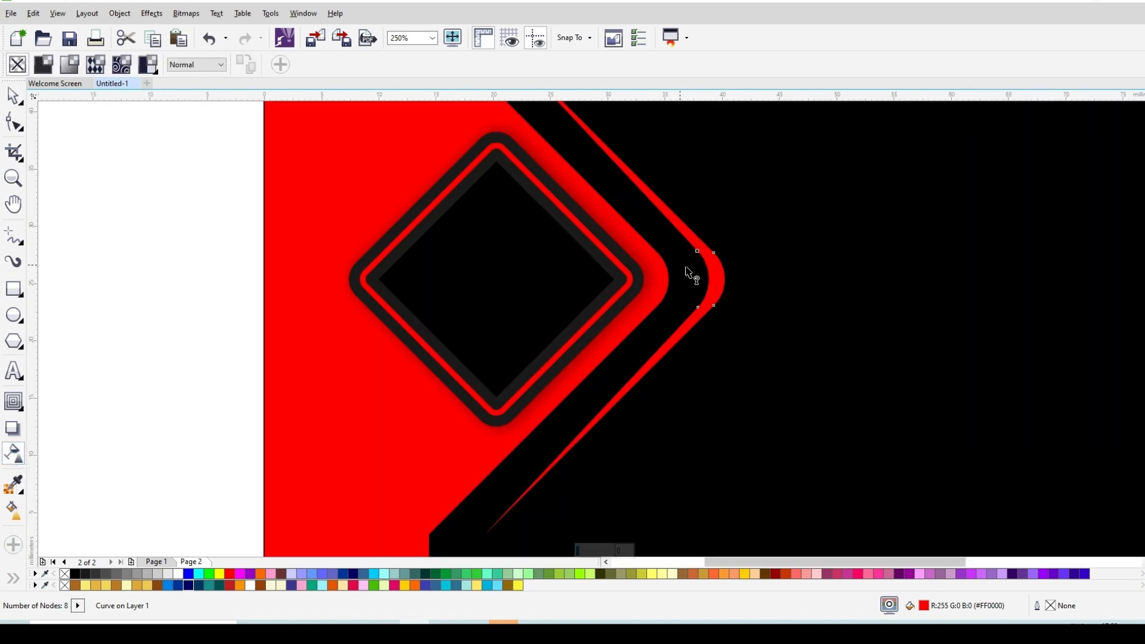
{"action": "left_click_drag", "start_coordinate": [720, 271], "coordinate": [489, 271]}
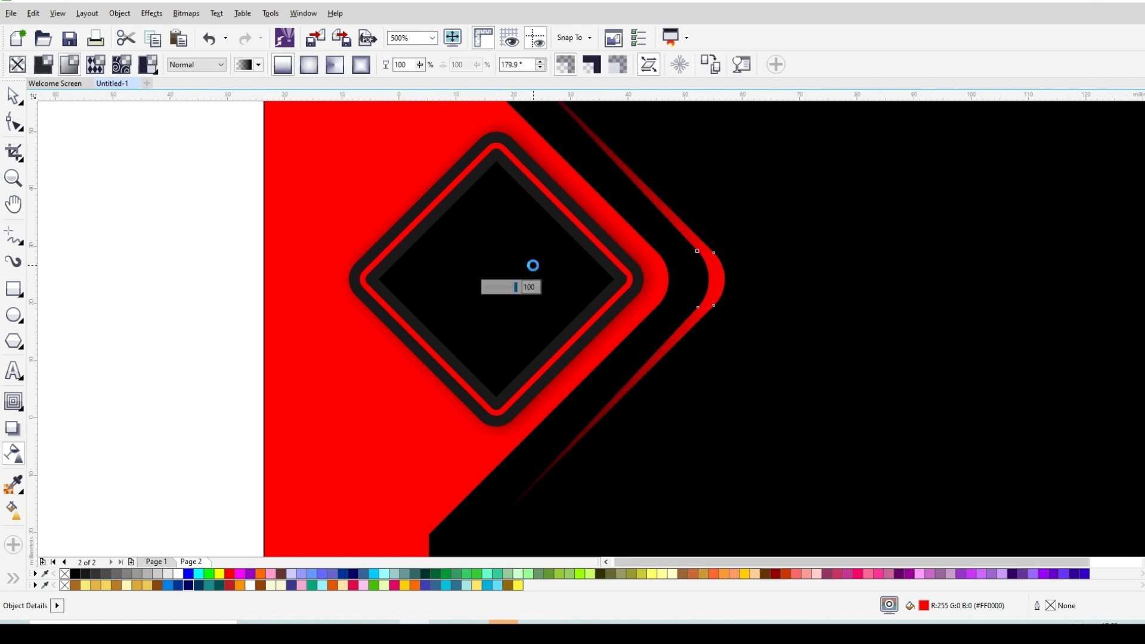
{"action": "scroll", "coordinate": [535, 264], "scroll_direction": "down", "scroll_amount": 1}
{"action": "scroll", "coordinate": [528, 262], "scroll_direction": "up", "scroll_amount": 1}
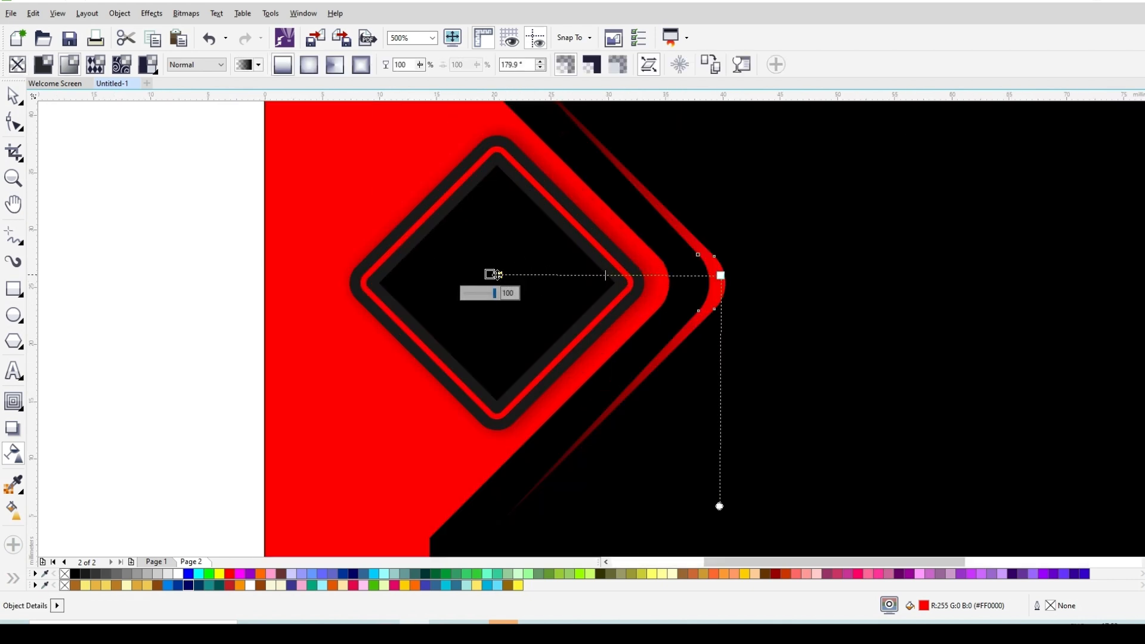
Step: Lengthen the chevron's transparency slightly and shift its midpoint toward the transparent end, keeping more of the tip opaque
{"action": "mouse_move", "coordinate": [489, 274]}
{"action": "left_mouse_down"}
{"action": "mouse_move", "coordinate": [477, 273]}
{"action": "mouse_move", "coordinate": [504, 274]}
{"action": "mouse_move", "coordinate": [472, 275]}
{"action": "left_mouse_up"}
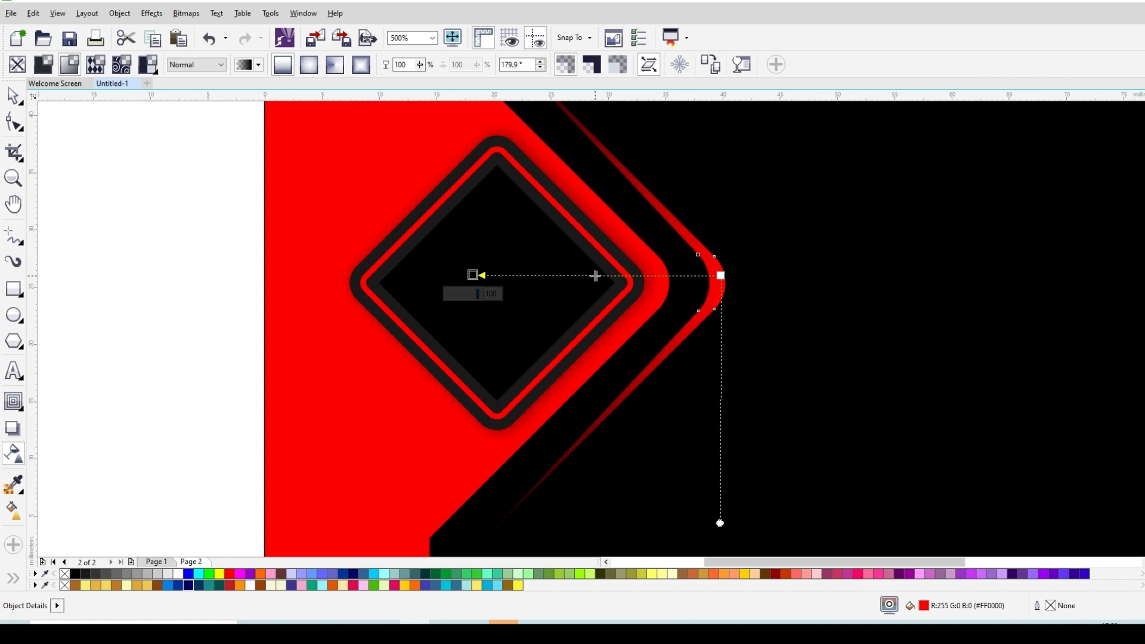
{"action": "left_click_drag", "start_coordinate": [598, 276], "coordinate": [563, 276]}
{"action": "left_click", "coordinate": [17, 98]}
{"action": "scroll", "coordinate": [657, 241], "scroll_direction": "down", "scroll_amount": 1}
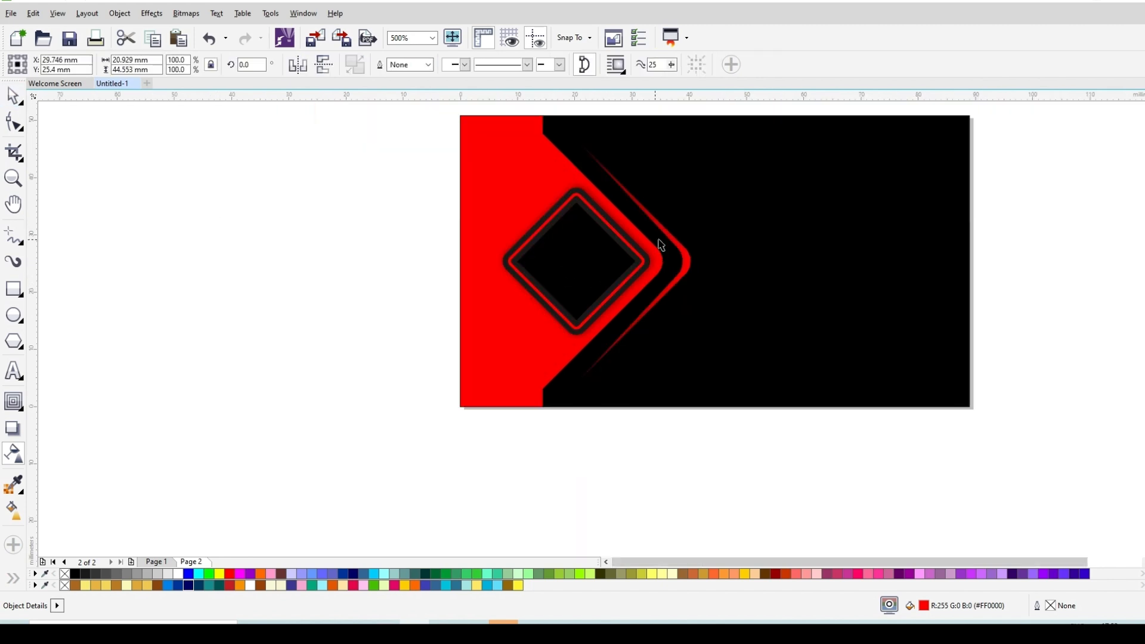
{"action": "left_click", "coordinate": [347, 272]}
{"action": "scroll", "coordinate": [463, 197], "scroll_direction": "down", "scroll_amount": 2}
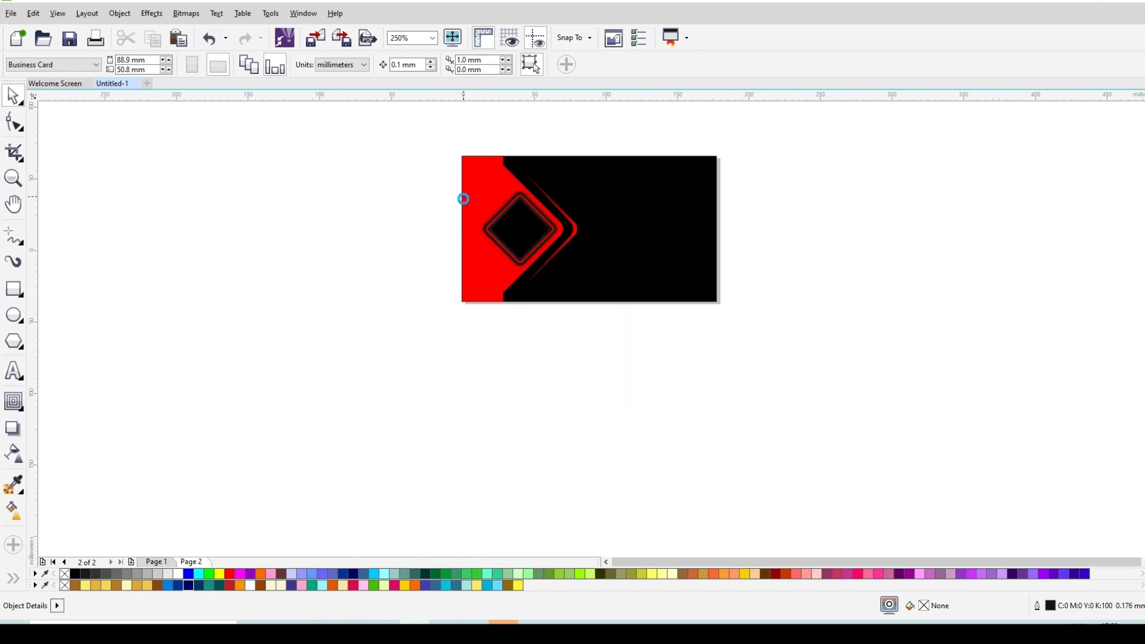
Step: Add artistic text "LOHGO HER" in 24 pt Arial, starting inside the black diamond
{"action": "scroll", "coordinate": [491, 197], "scroll_direction": "up", "scroll_amount": 1}
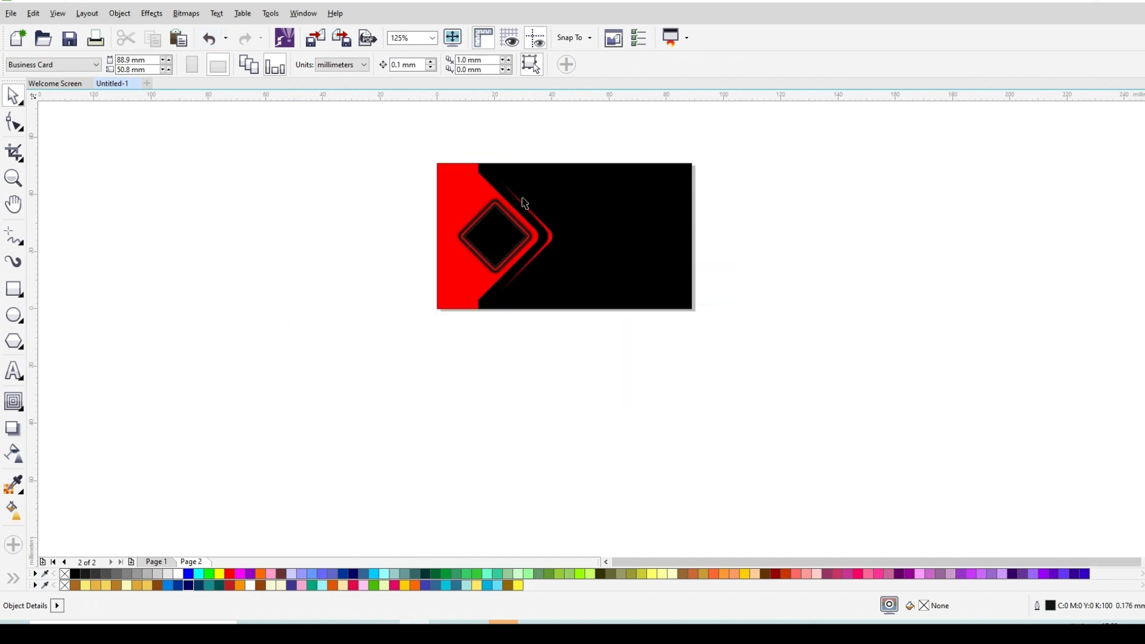
{"action": "scroll", "coordinate": [525, 203], "scroll_direction": "up", "scroll_amount": 1}
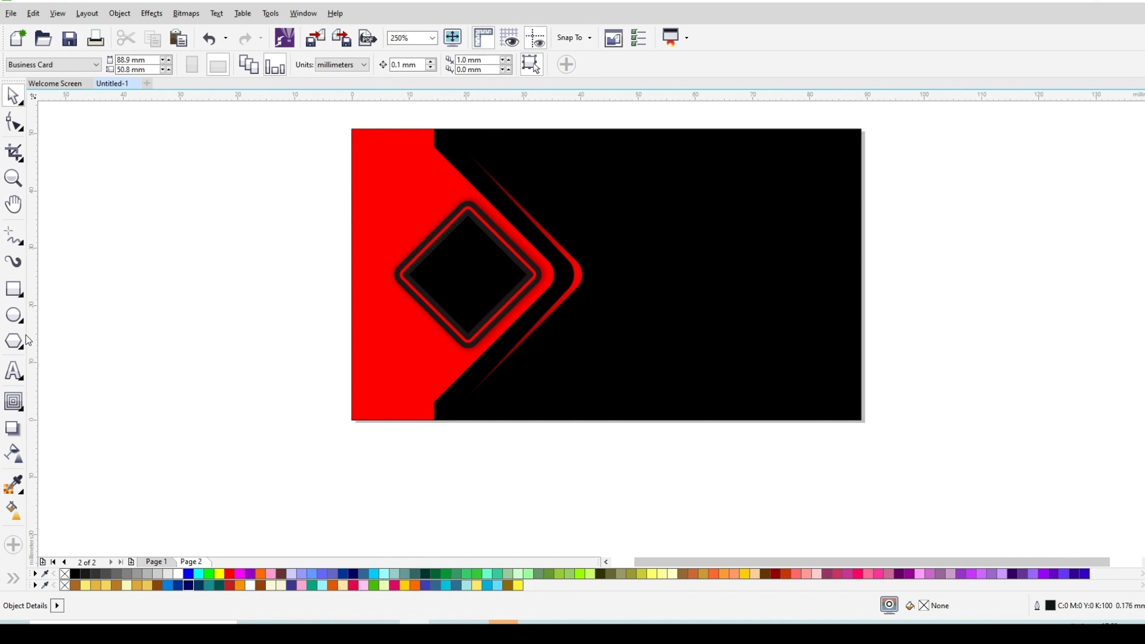
{"action": "left_click", "coordinate": [14, 371]}
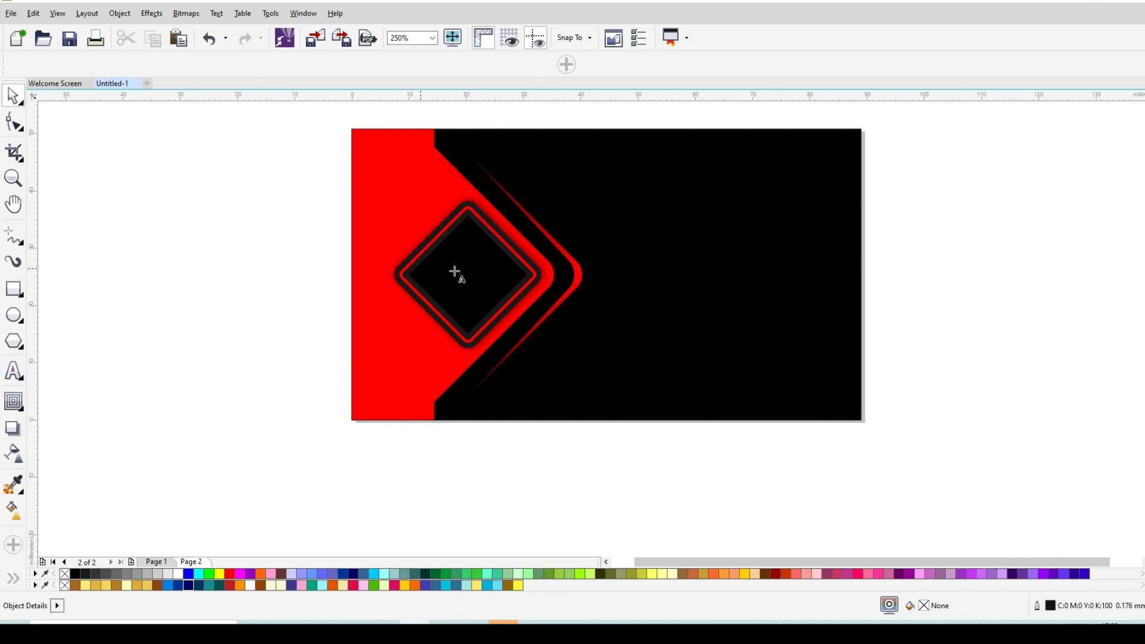
{"action": "scroll", "coordinate": [455, 271], "scroll_direction": "up", "scroll_amount": 1}
{"action": "left_click", "coordinate": [467, 266]}
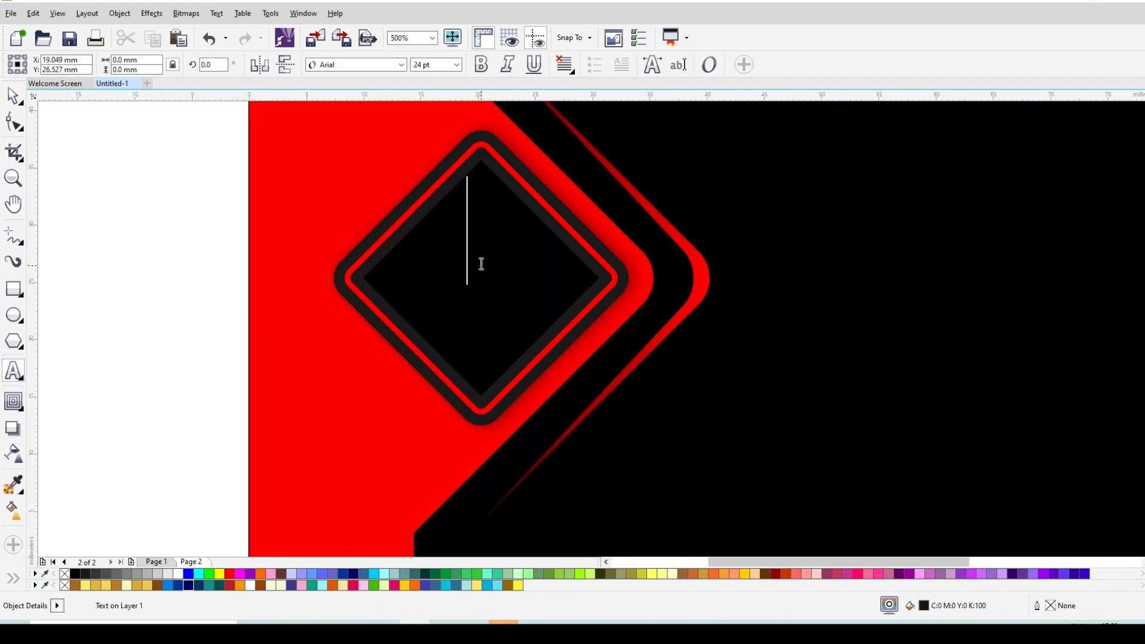
{"action": "type", "text": "LOHGO HER"}
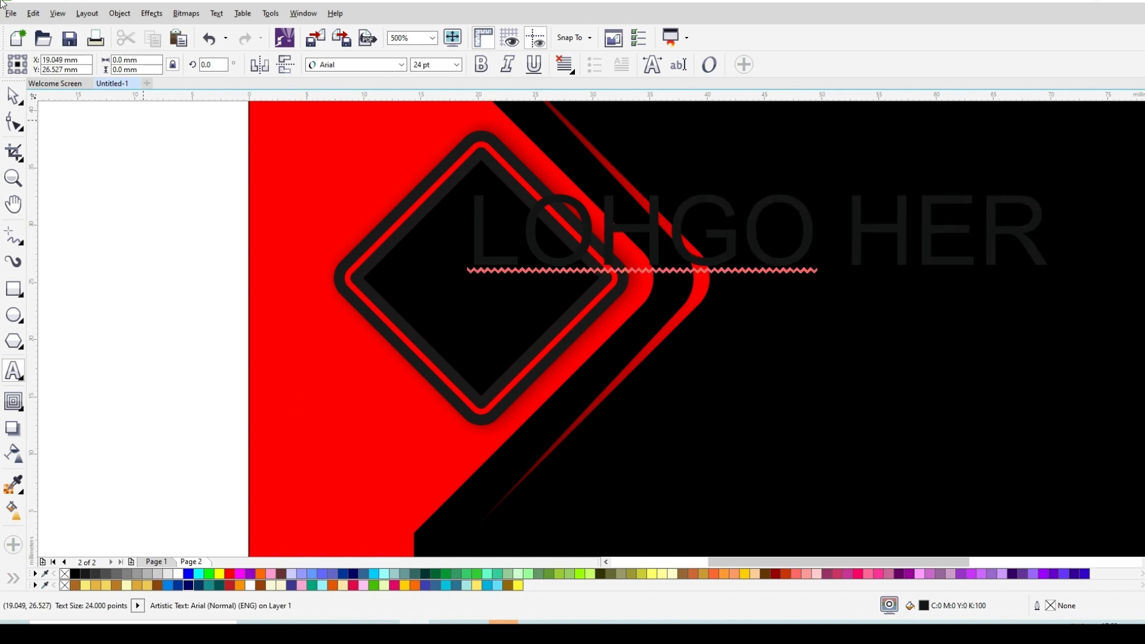
{"action": "left_click", "coordinate": [13, 96]}
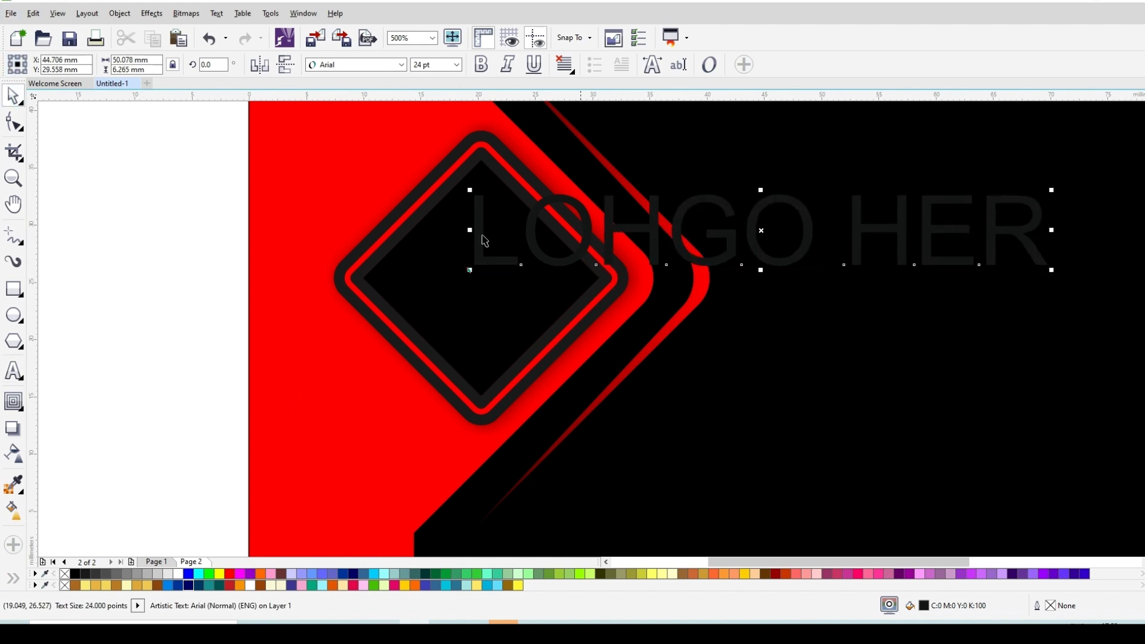
Step: Remove the stray H from the first word so the text reads "LOGO HER"
{"action": "left_click", "coordinate": [9, 369]}
{"action": "left_click", "coordinate": [667, 235]}
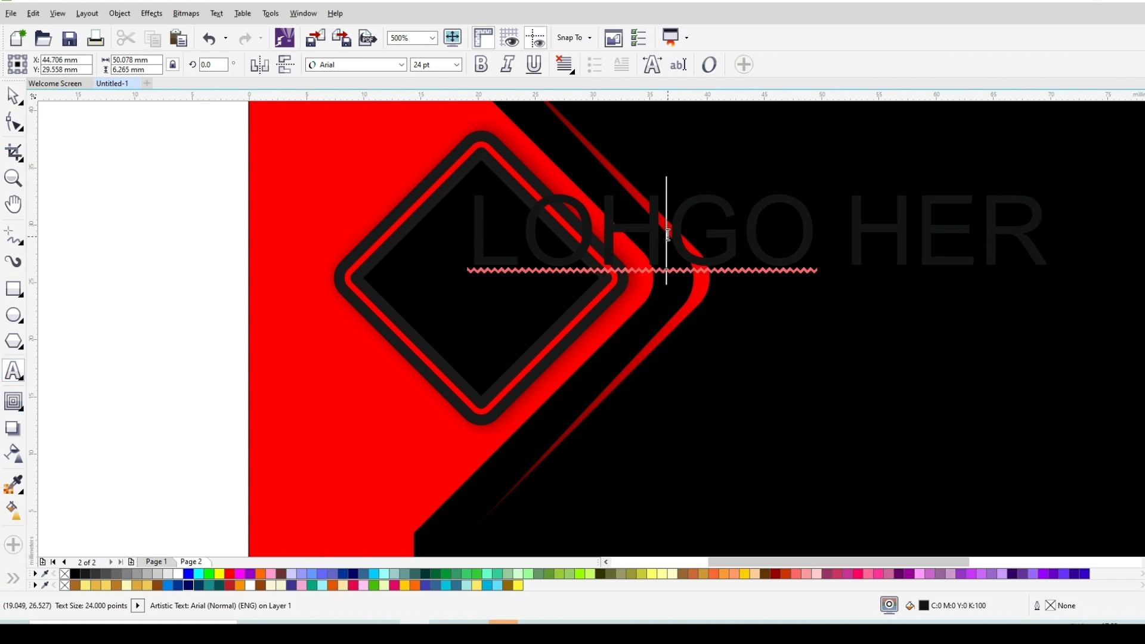
{"action": "key", "text": "BackSpace"}
{"action": "left_click", "coordinate": [9, 97]}
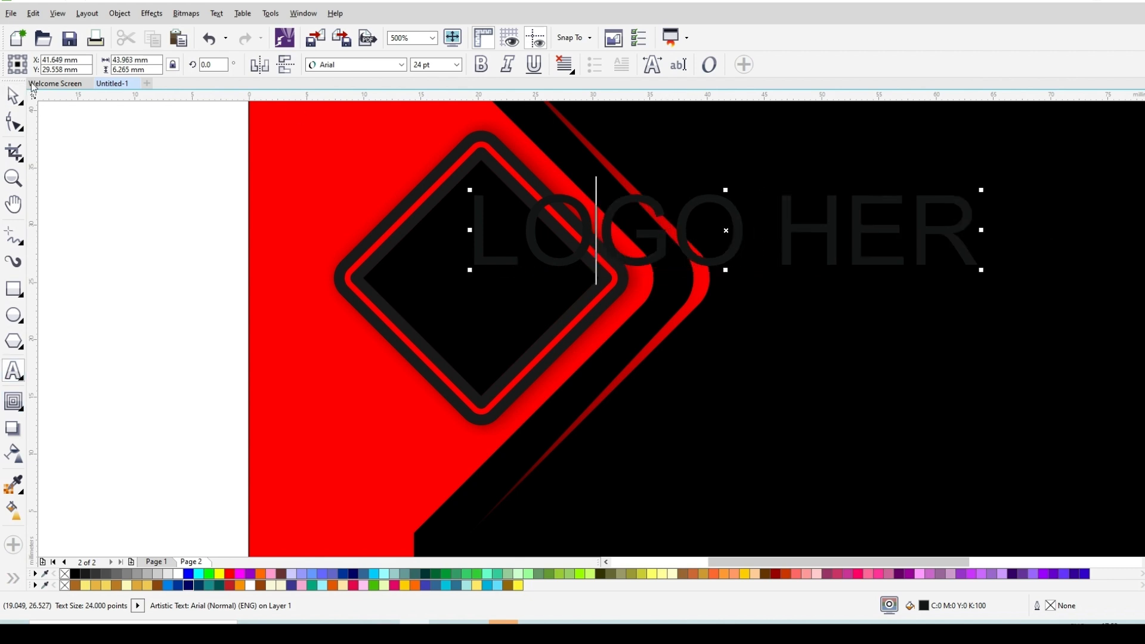
Step: Fill the logo text white, shrink it about its centre to about 4.3 pt, and make it bold
{"action": "left_click", "coordinate": [179, 574]}
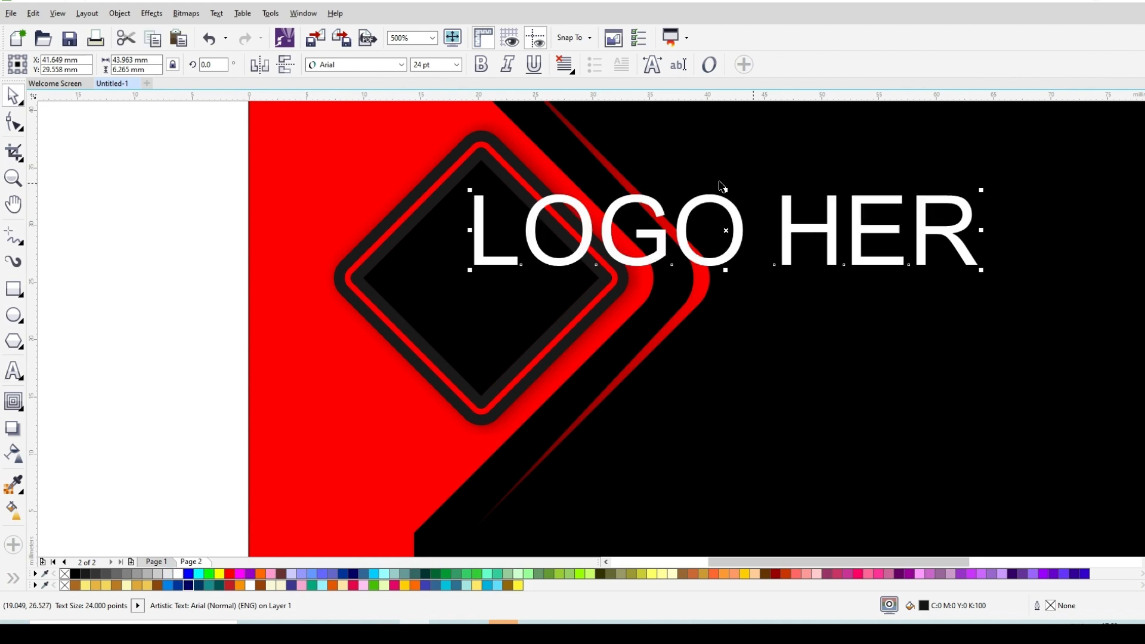
{"action": "left_click_drag", "start_coordinate": [983, 191], "coordinate": [855, 216]}
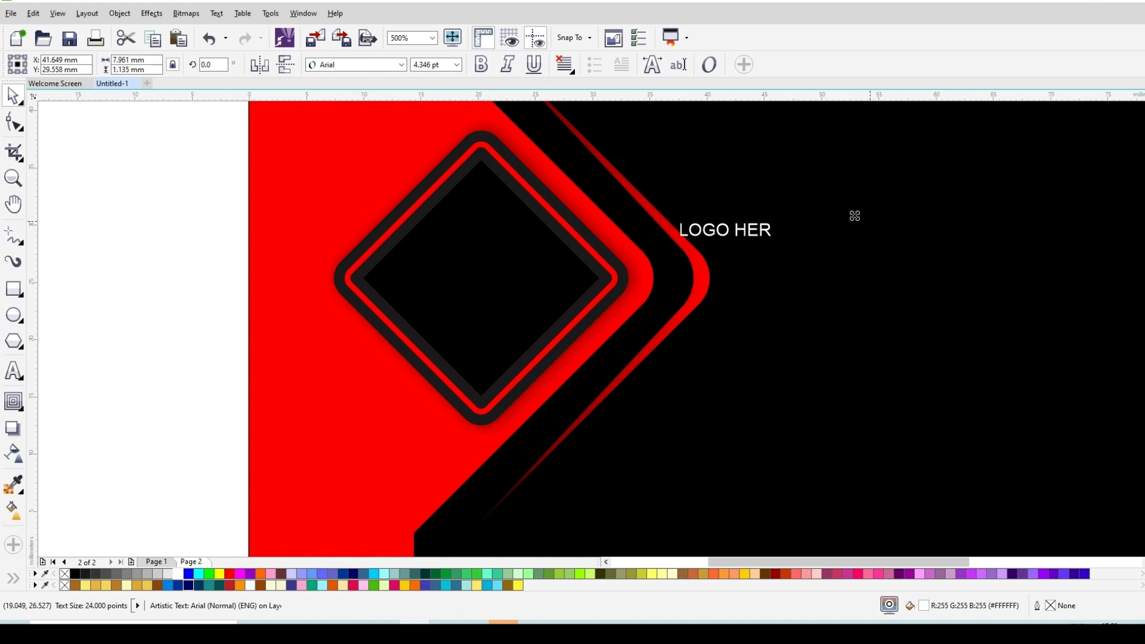
{"action": "left_click", "coordinate": [488, 65]}
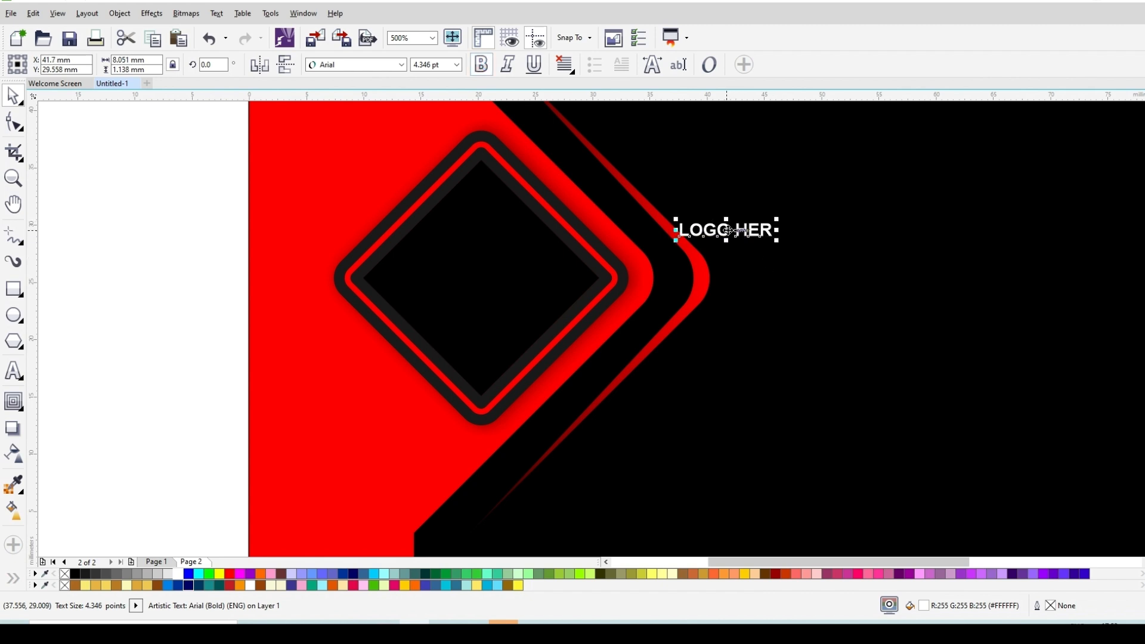
Step: Move the logo text into the black diamond and centre it horizontally and vertically on the diamond
{"action": "left_click_drag", "start_coordinate": [724, 228], "coordinate": [479, 272]}
{"action": "left_click", "coordinate": [553, 274], "text": "shift"}
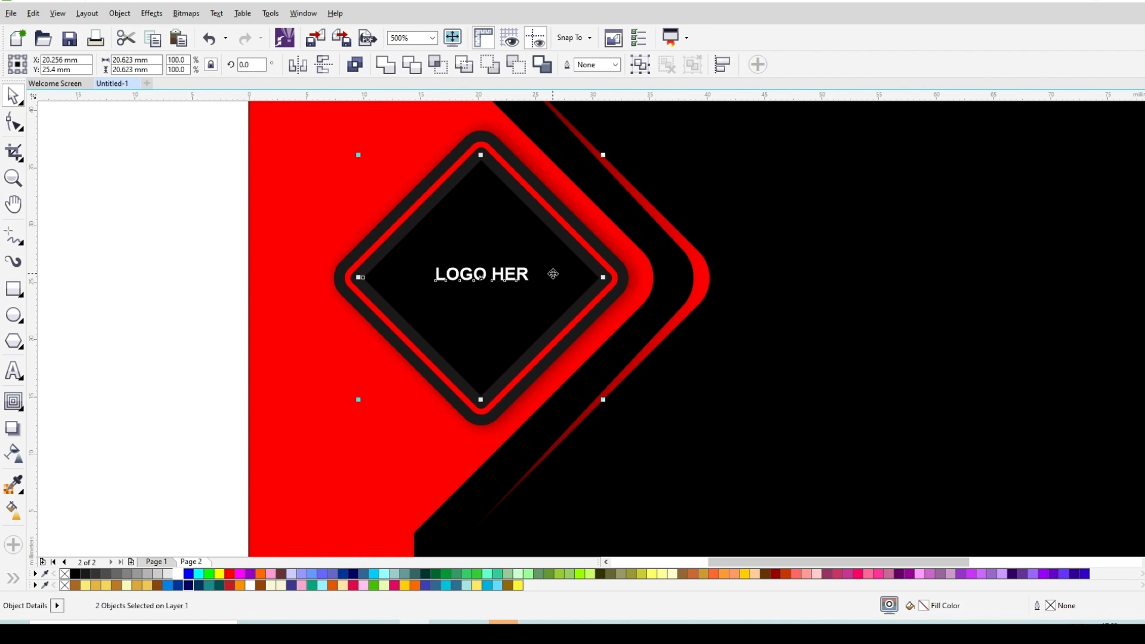
{"action": "key", "text": "c"}
{"action": "key", "text": "e"}
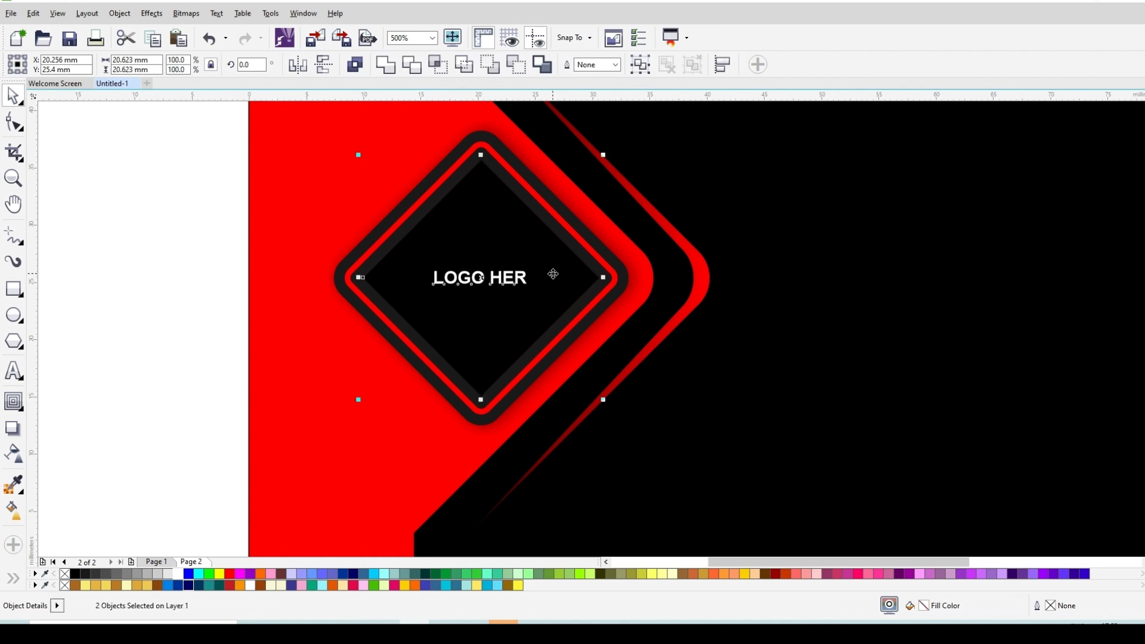
{"action": "left_click", "coordinate": [205, 281]}
Step: Add the missing final E so the logo text reads "LOGO HERE"
{"action": "left_click", "coordinate": [493, 276]}
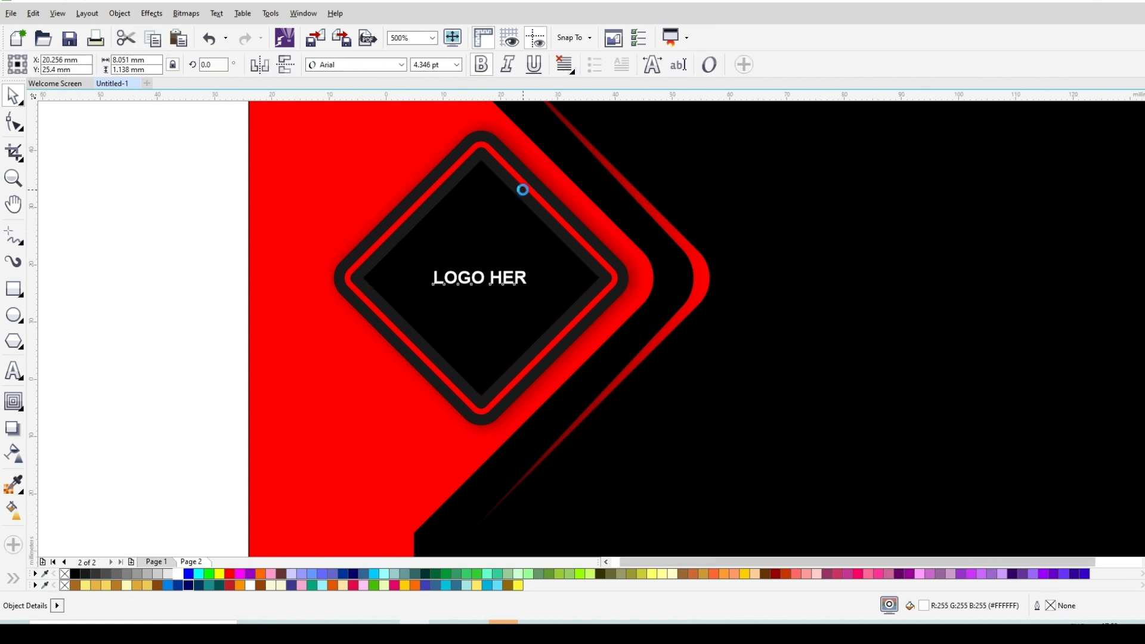
{"action": "scroll", "coordinate": [525, 195], "scroll_direction": "down", "scroll_amount": 2}
{"action": "scroll", "coordinate": [526, 228], "scroll_direction": "up", "scroll_amount": 4}
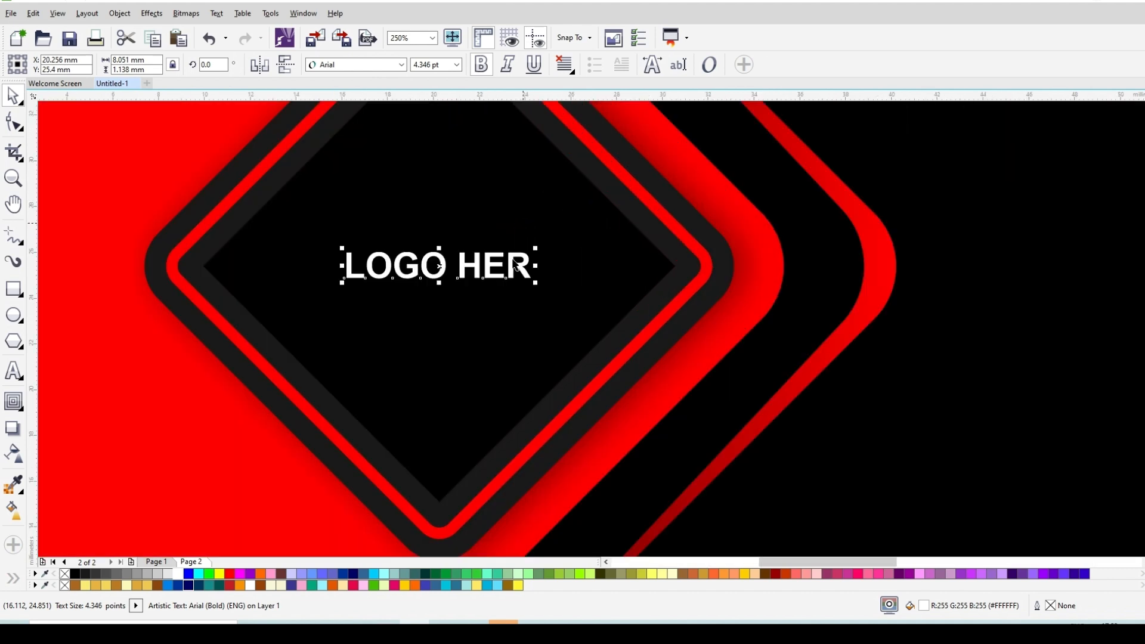
{"action": "left_click", "coordinate": [13, 372]}
{"action": "left_click", "coordinate": [531, 267]}
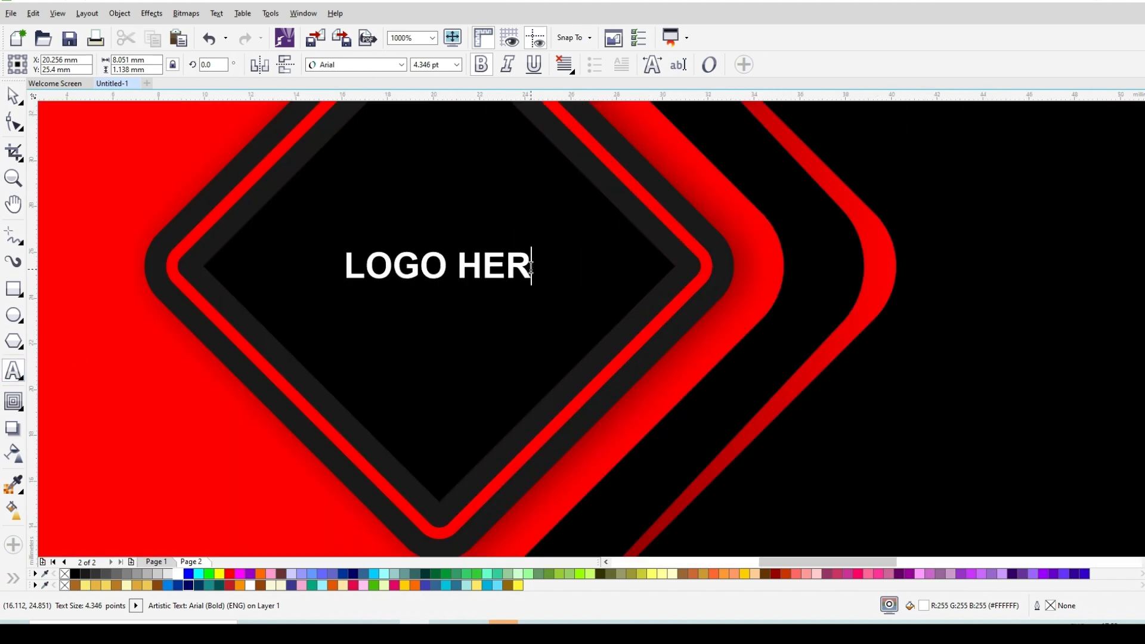
{"action": "type", "text": "e"}
{"action": "key", "text": "BackSpace"}
{"action": "type", "text": "E"}
{"action": "scroll", "coordinate": [548, 210], "scroll_direction": "down", "scroll_amount": 2}
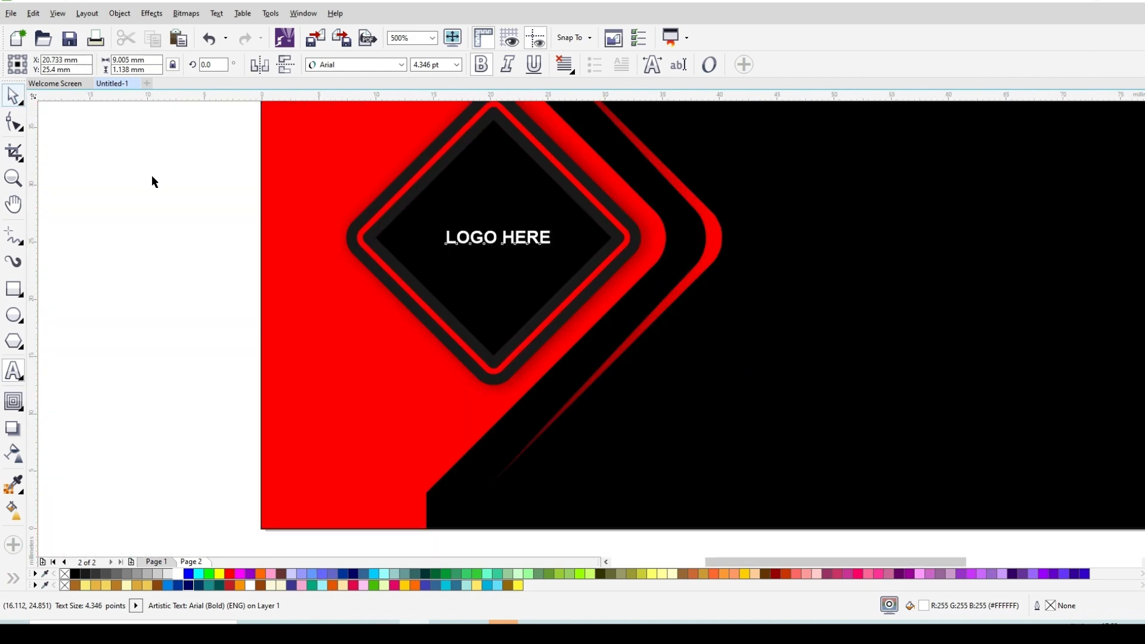
Step: Group all eight card objects and place a copy of the group about 71.5 mm below the original
{"action": "scroll", "coordinate": [507, 271], "scroll_direction": "down", "scroll_amount": 2}
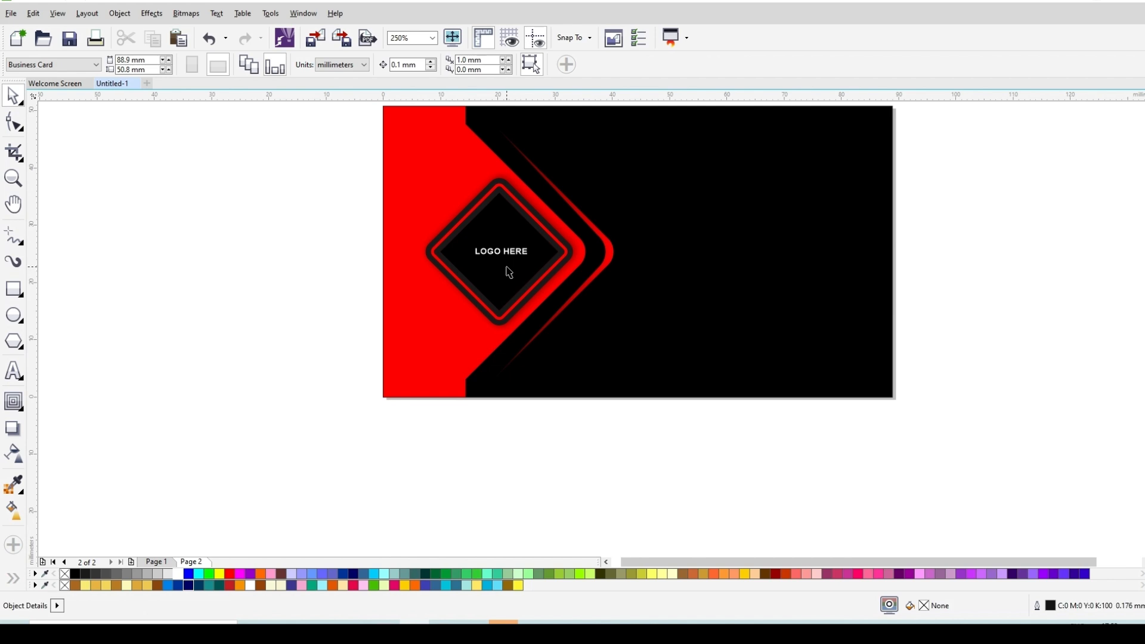
{"action": "scroll", "coordinate": [662, 204], "scroll_direction": "up", "scroll_amount": 2}
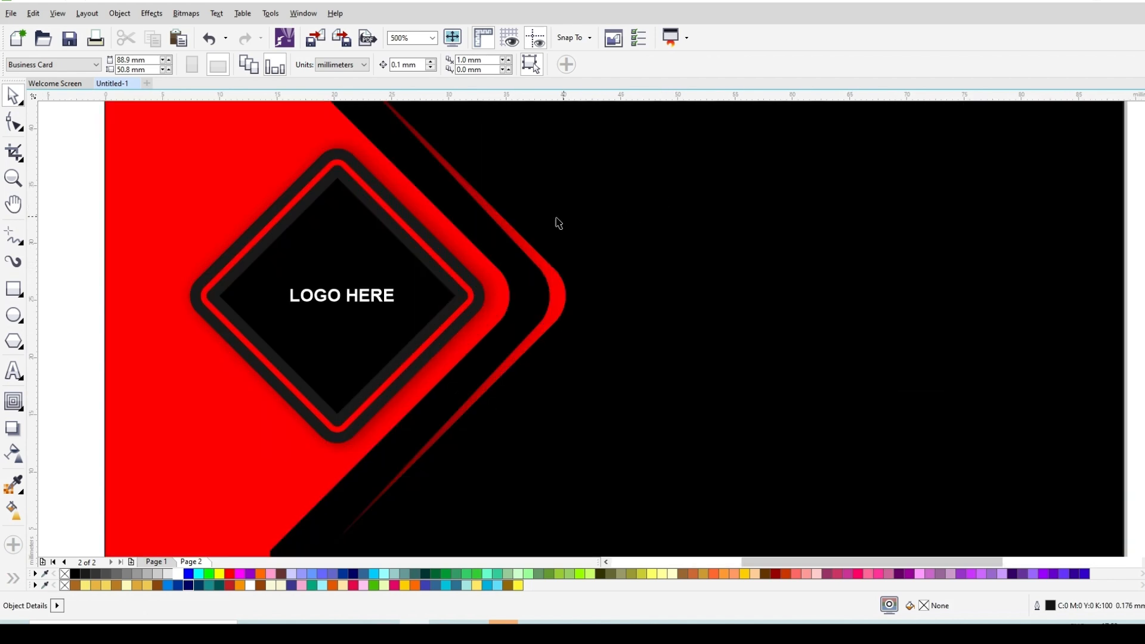
{"action": "scroll", "coordinate": [528, 197], "scroll_direction": "down", "scroll_amount": 4}
{"action": "left_click_drag", "start_coordinate": [367, 132], "coordinate": [731, 363]}
{"action": "scroll", "coordinate": [542, 206], "scroll_direction": "up", "scroll_amount": 2}
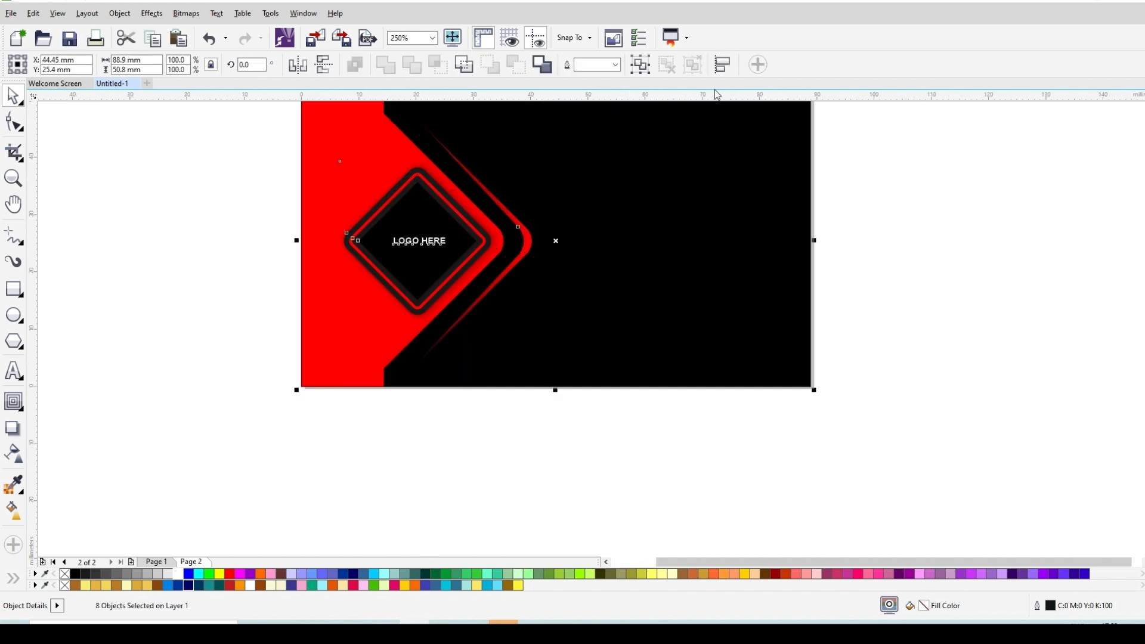
{"action": "scroll", "coordinate": [533, 174], "scroll_direction": "down", "scroll_amount": 4}
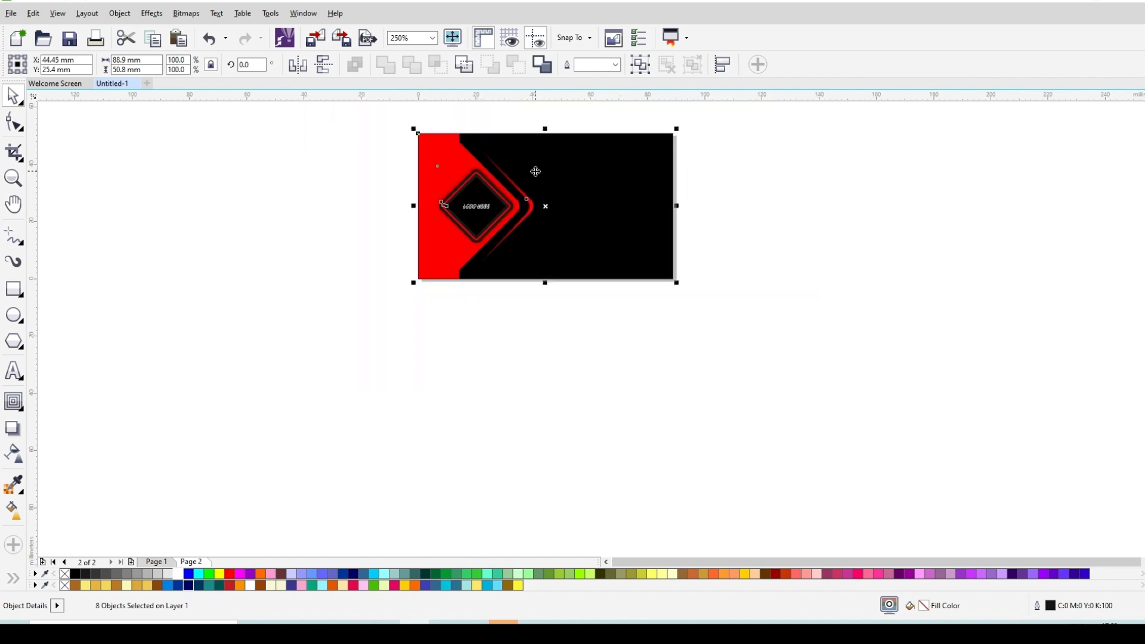
{"action": "key", "text": "ctrl+g"}
{"action": "left_click_drag", "start_coordinate": [545, 171], "coordinate": [544, 274]}
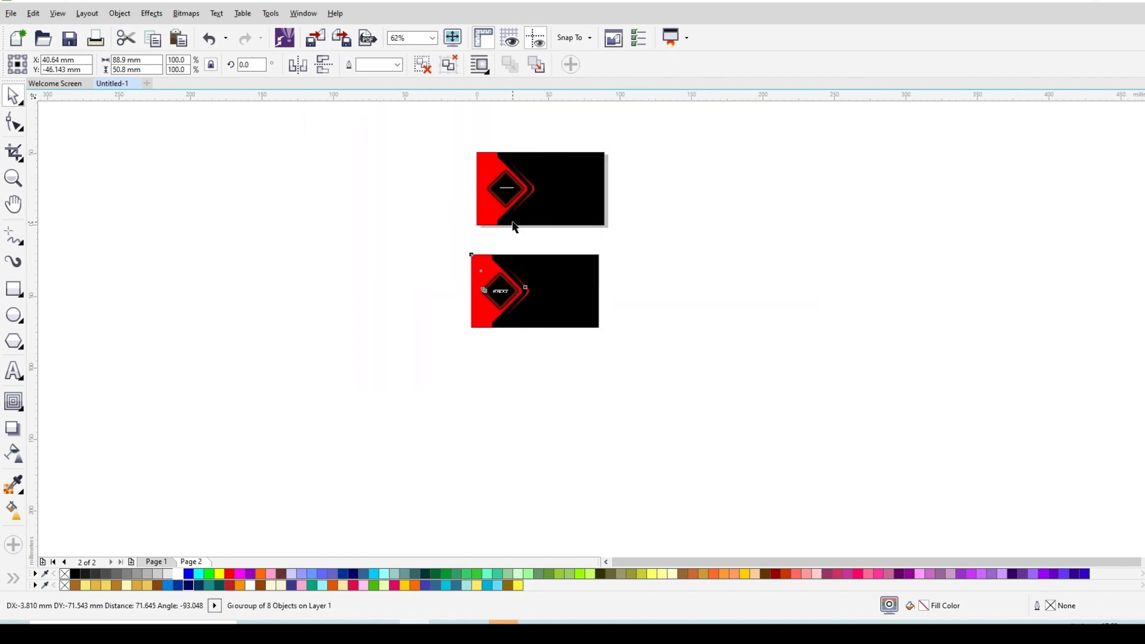
Step: Ungroup the copied card design below the page
{"action": "scroll", "coordinate": [512, 225], "scroll_direction": "up", "scroll_amount": 2}
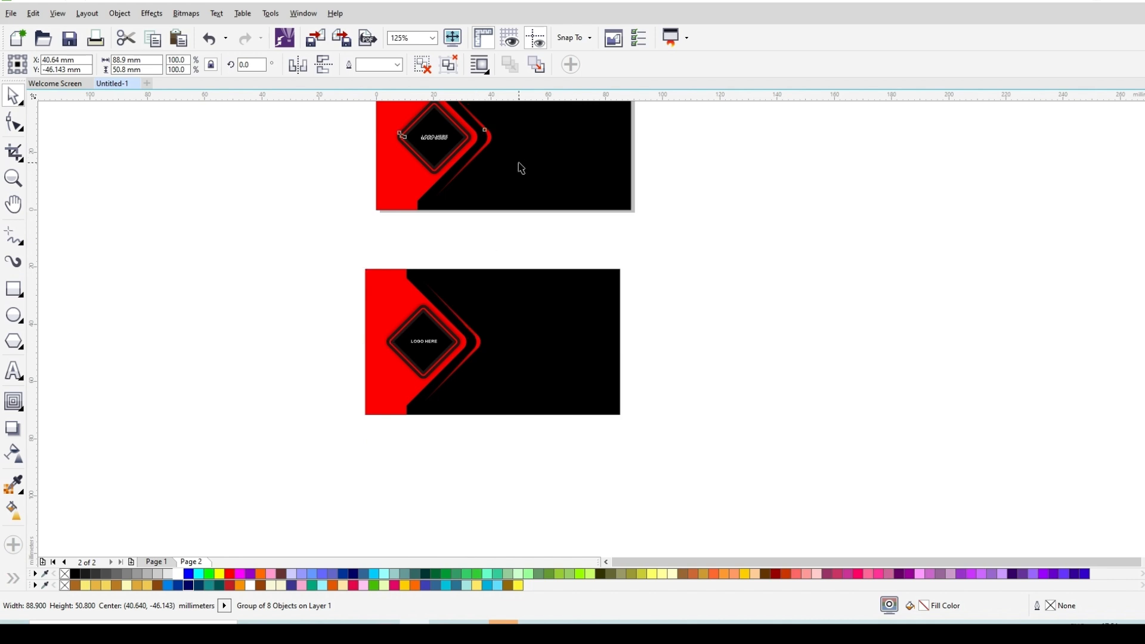
{"action": "scroll", "coordinate": [519, 163], "scroll_direction": "up", "scroll_amount": 2}
{"action": "scroll", "coordinate": [503, 352], "scroll_direction": "down", "scroll_amount": 1}
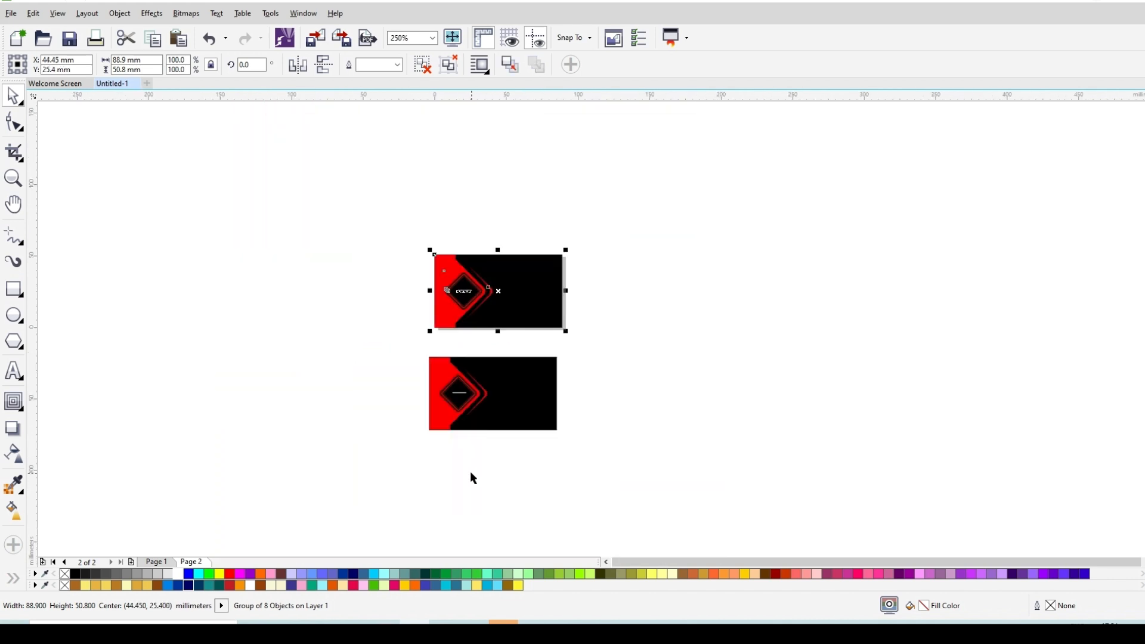
{"action": "scroll", "coordinate": [474, 422], "scroll_direction": "up", "scroll_amount": 1}
{"action": "left_click", "coordinate": [489, 346]}
{"action": "scroll", "coordinate": [489, 345], "scroll_direction": "up", "scroll_amount": 4}
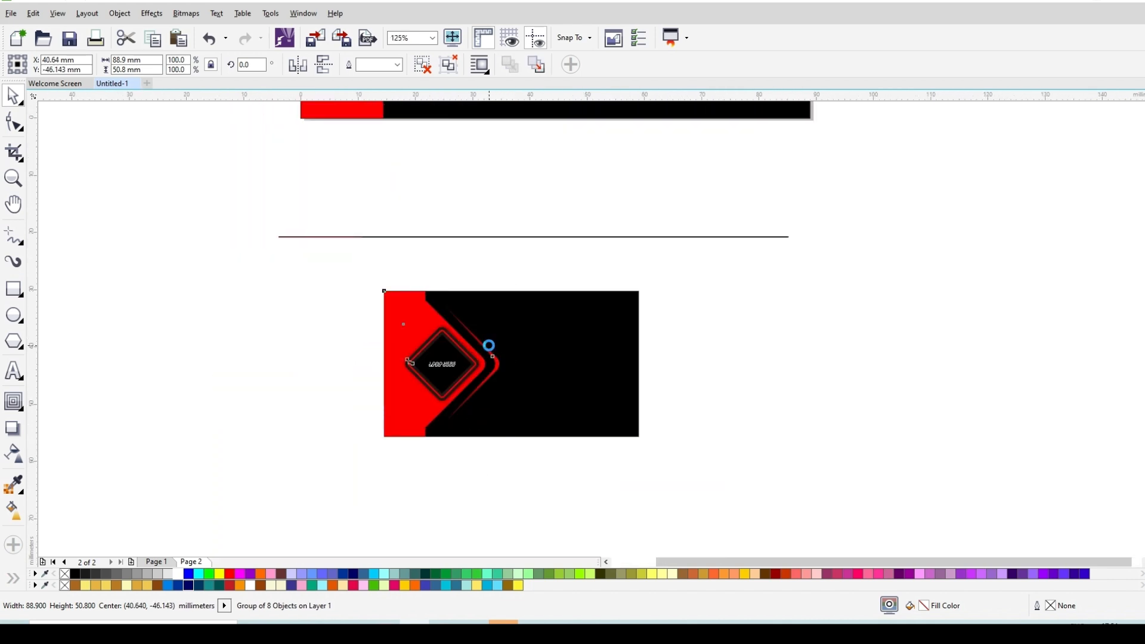
{"action": "scroll", "coordinate": [530, 272], "scroll_direction": "down", "scroll_amount": 2}
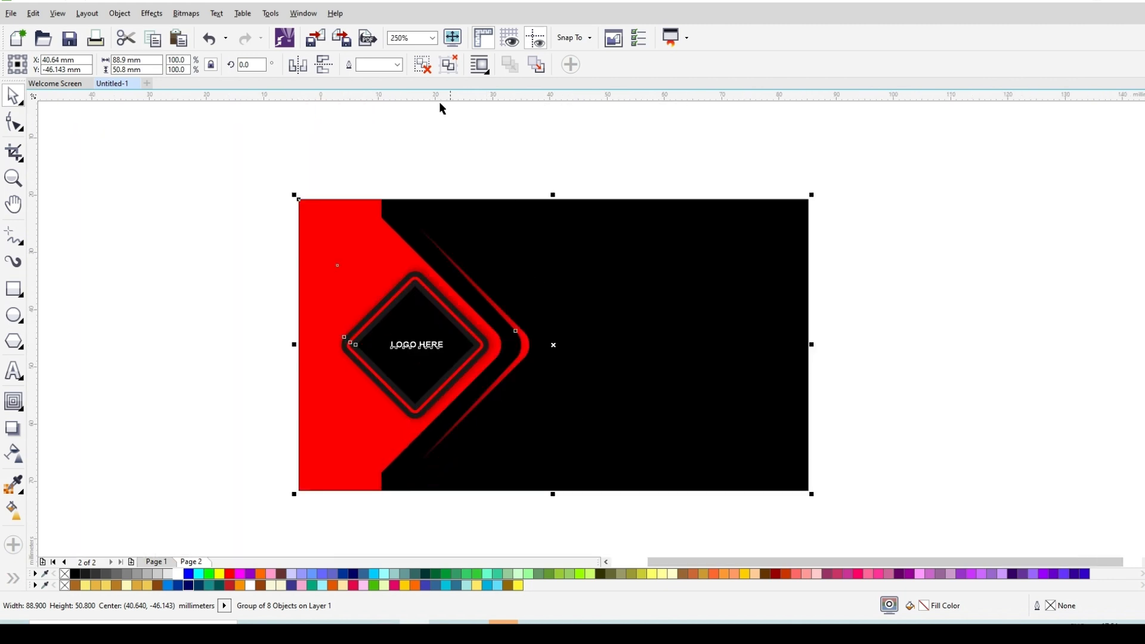
{"action": "left_click", "coordinate": [428, 70]}
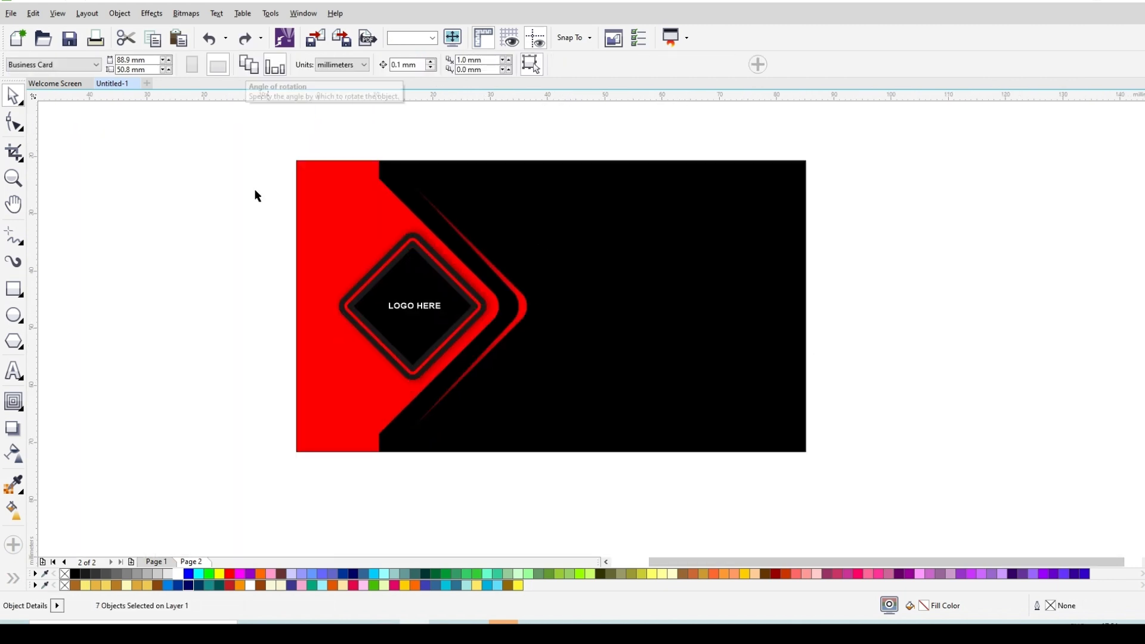
Step: Rotate the copy's red accent, chevron, diamond frame and logo text to 270° and group them
{"action": "left_click_drag", "start_coordinate": [198, 138], "coordinate": [610, 536]}
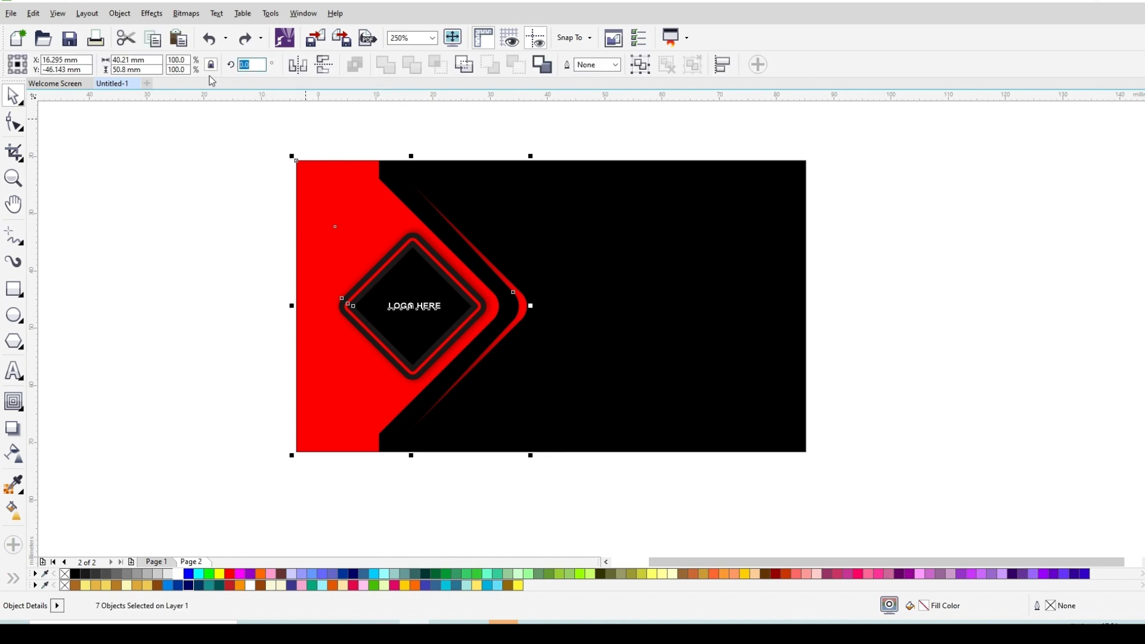
{"action": "key", "text": "Return"}
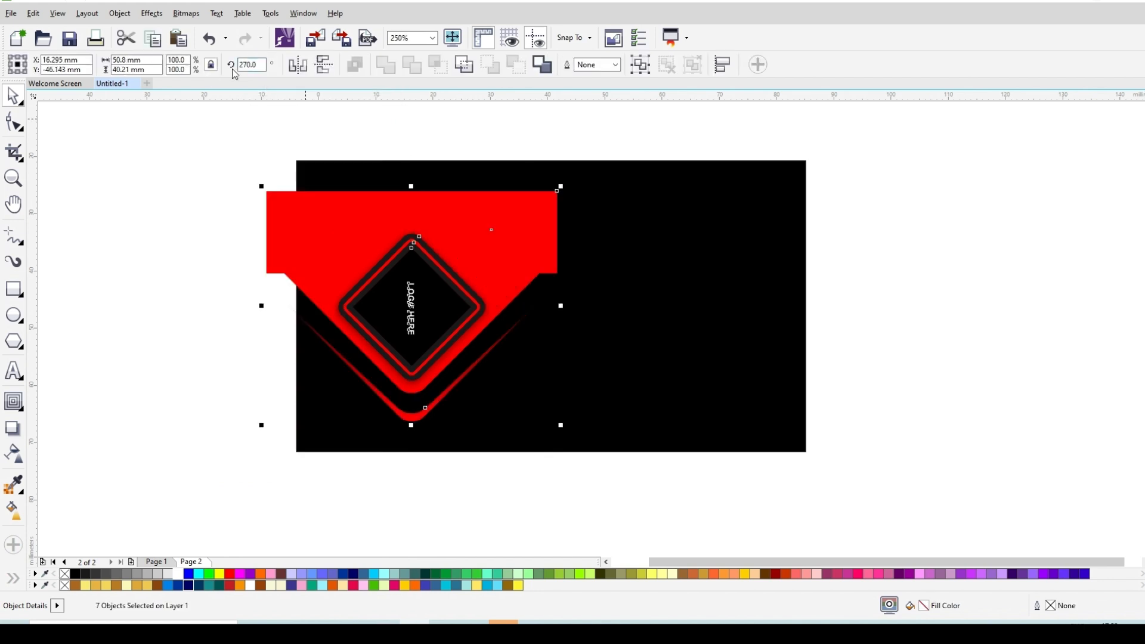
{"action": "left_click", "coordinate": [641, 63]}
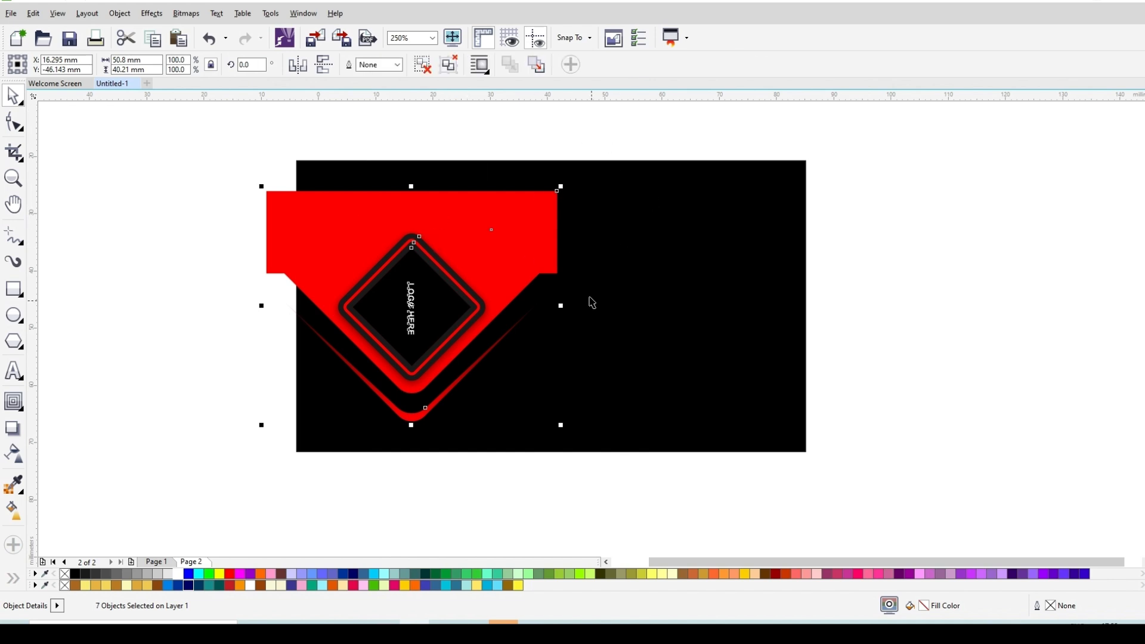
Step: Align the rotated accent group to the top edge and horizontal centre of the copied black card background
{"action": "left_click", "coordinate": [696, 245], "text": "shift"}
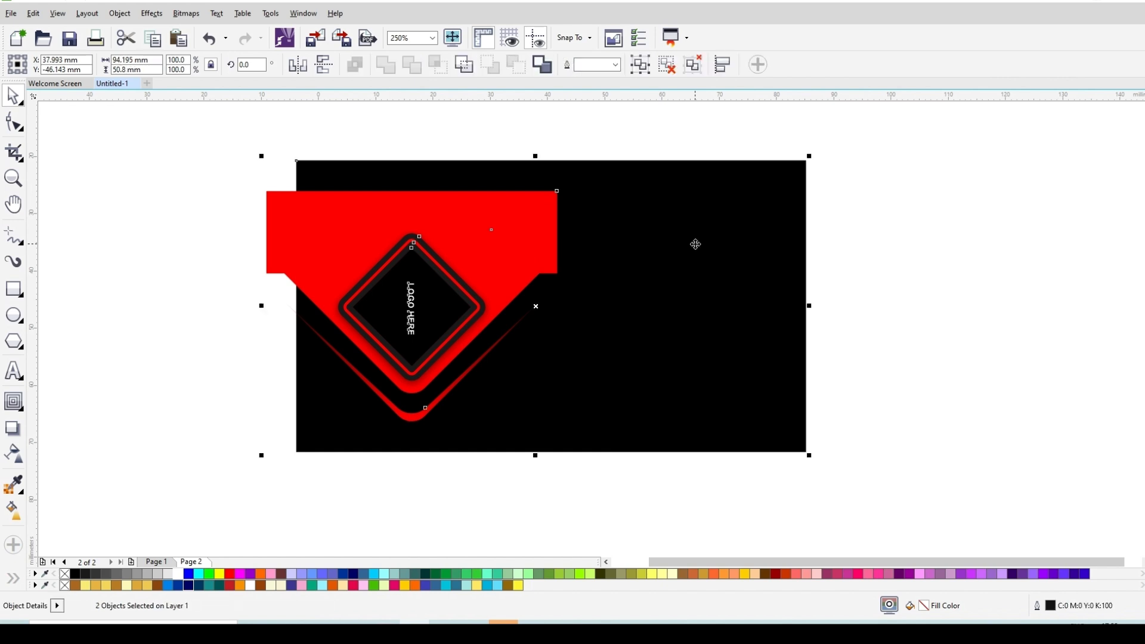
{"action": "key", "text": "t"}
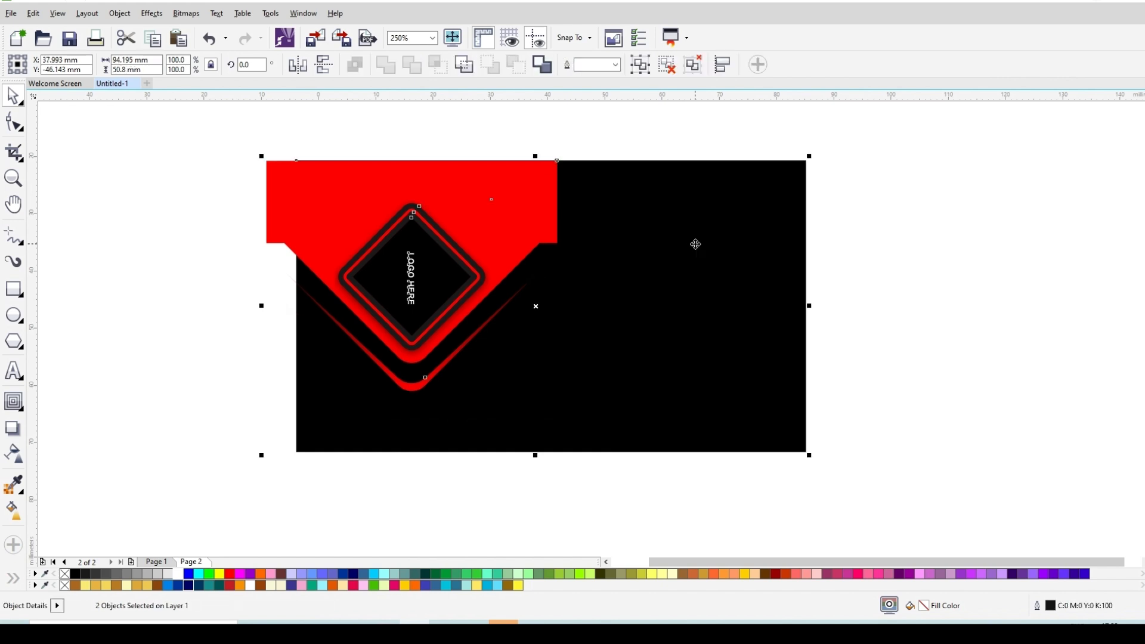
{"action": "key", "text": "c"}
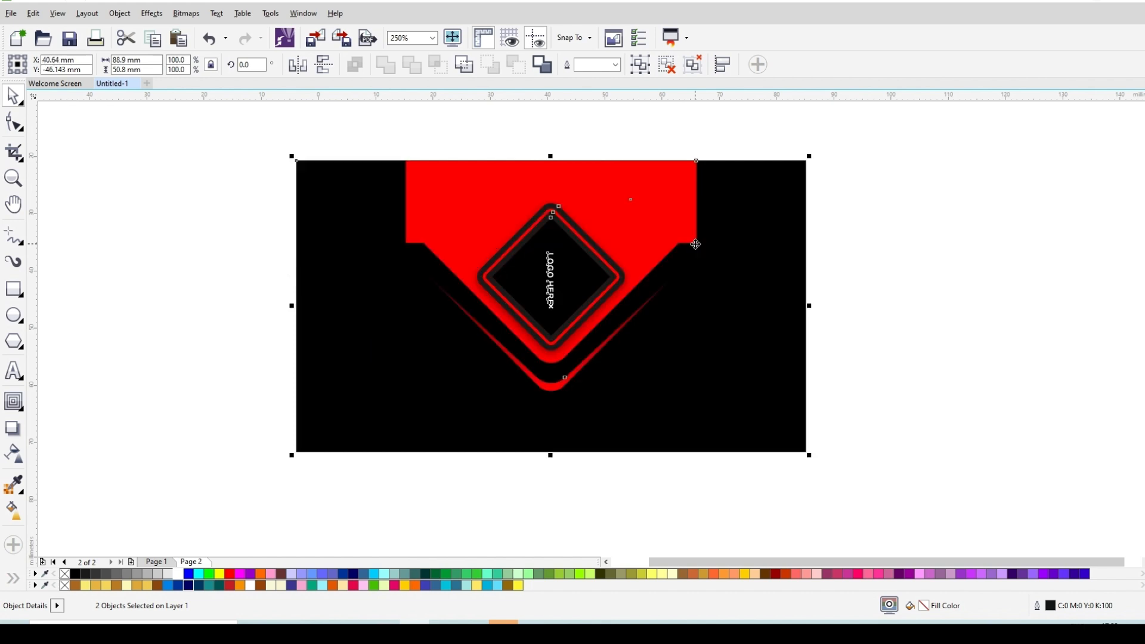
Step: Ungroup the centred accent group and rotate the logo text inside the diamond to 0° so it reads horizontally
{"action": "left_click", "coordinate": [602, 240]}
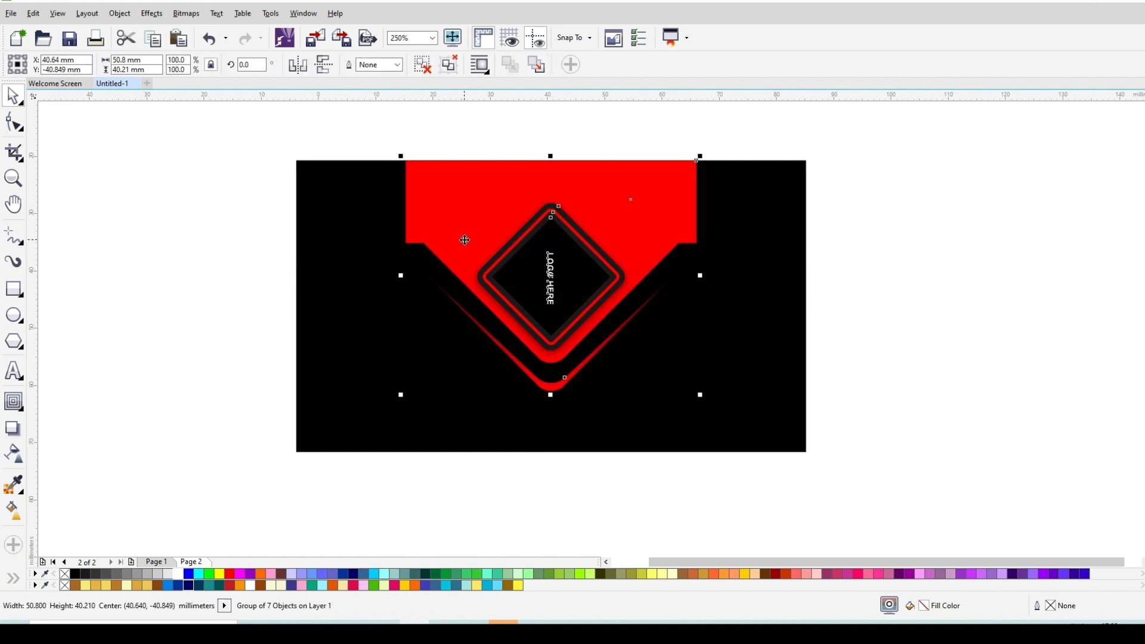
{"action": "scroll", "coordinate": [465, 240], "scroll_direction": "up", "scroll_amount": 2}
{"action": "scroll", "coordinate": [465, 240], "scroll_direction": "down", "scroll_amount": 2}
{"action": "left_click", "coordinate": [423, 65]}
{"action": "left_click", "coordinate": [553, 285]}
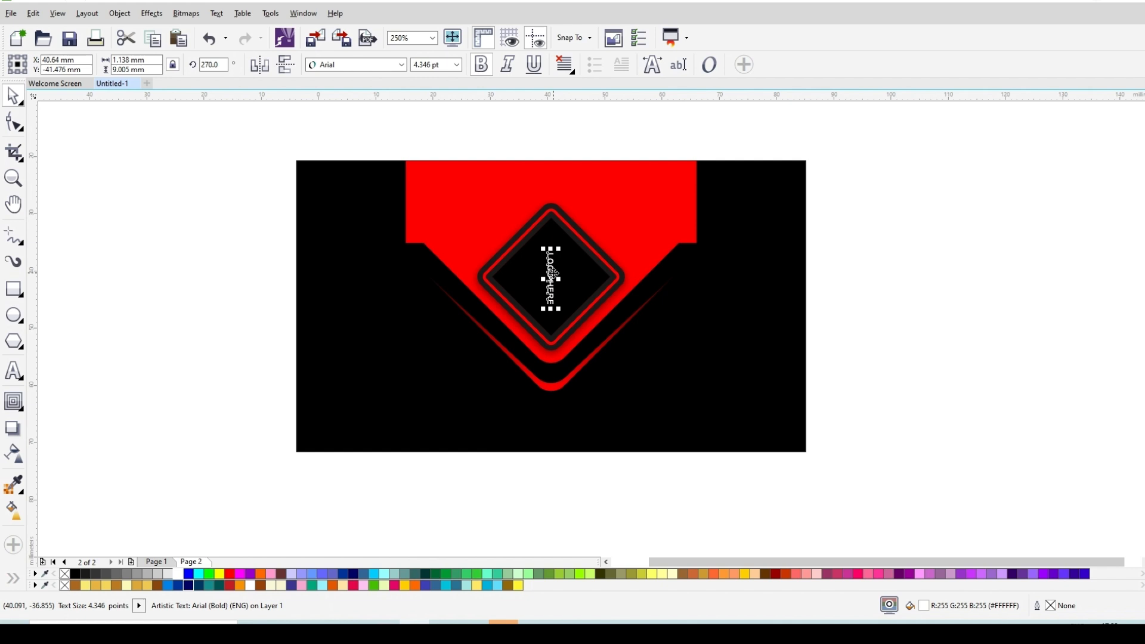
{"action": "left_click", "coordinate": [554, 272]}
{"action": "left_click_drag", "start_coordinate": [564, 311], "coordinate": [581, 266]}
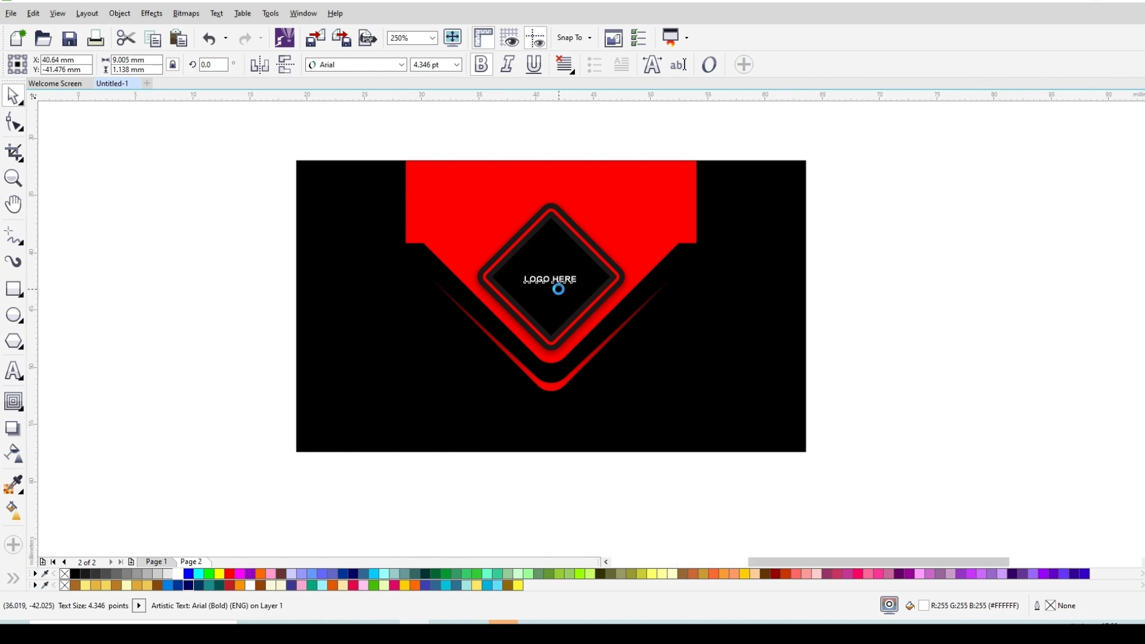
{"action": "scroll", "coordinate": [557, 288], "scroll_direction": "up", "scroll_amount": 1}
{"action": "left_click", "coordinate": [572, 264]}
{"action": "scroll", "coordinate": [502, 304], "scroll_direction": "down", "scroll_amount": 1}
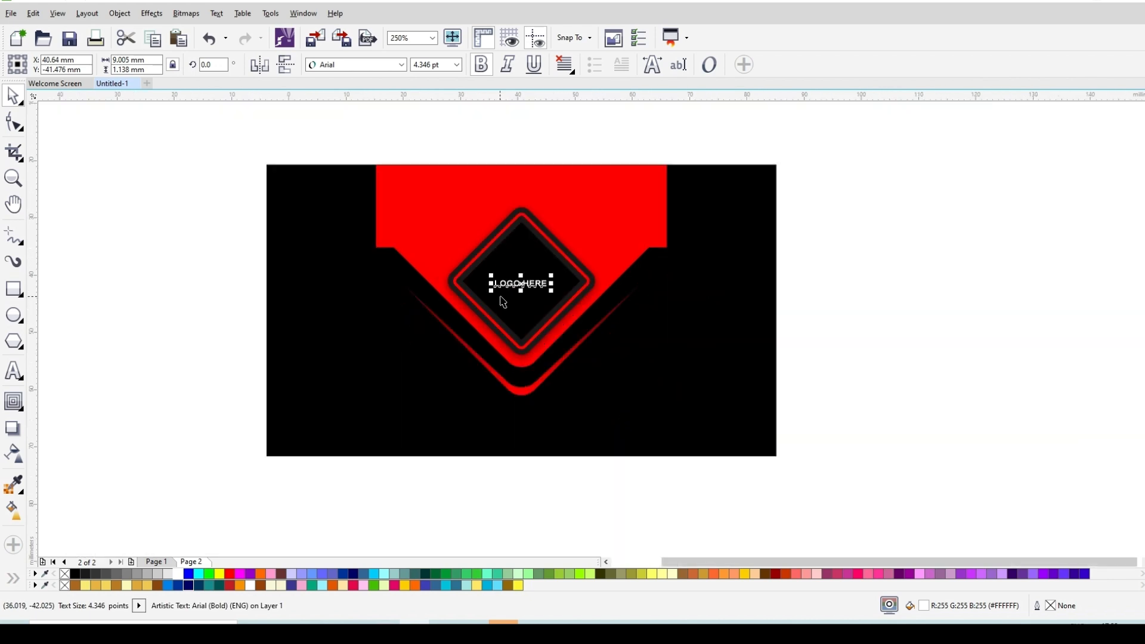
{"action": "key", "text": "Escape"}
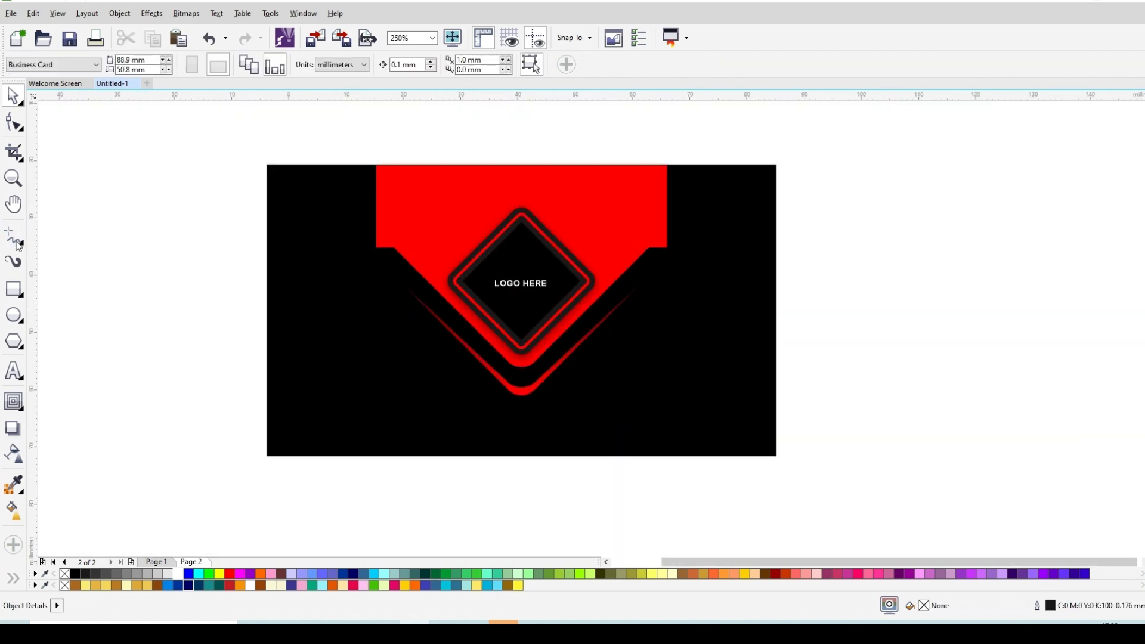
Step: Draw a straight line from the red accent's right corner to the card's top-right corner and enlarge it about its centre to about 25.5 × 19.2 mm
{"action": "left_click", "coordinate": [17, 242]}
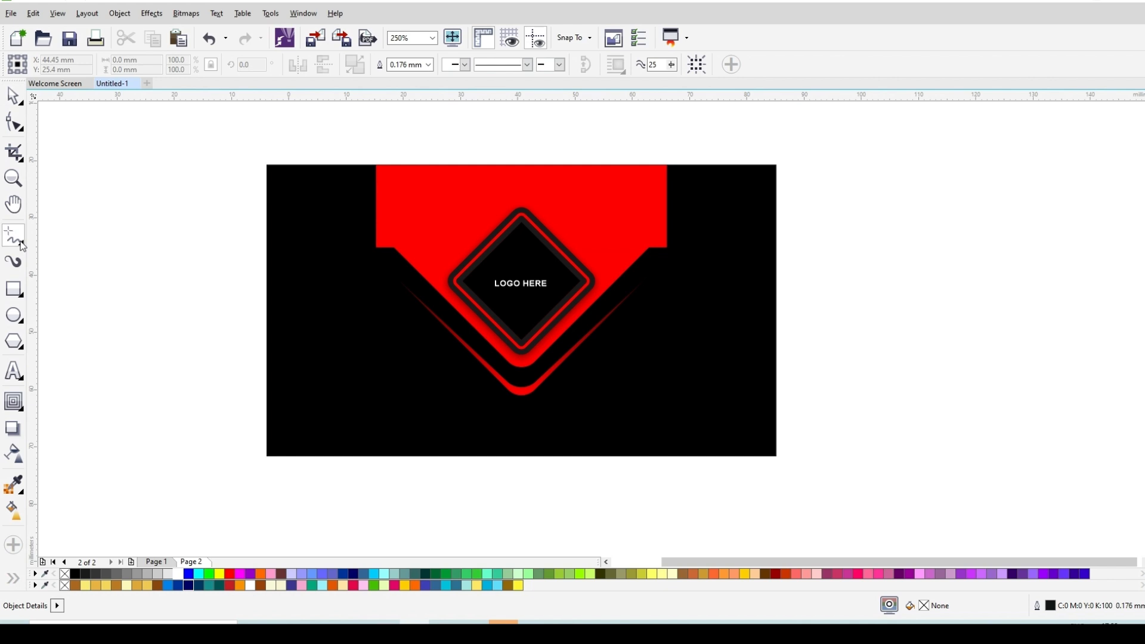
{"action": "left_click", "coordinate": [667, 247]}
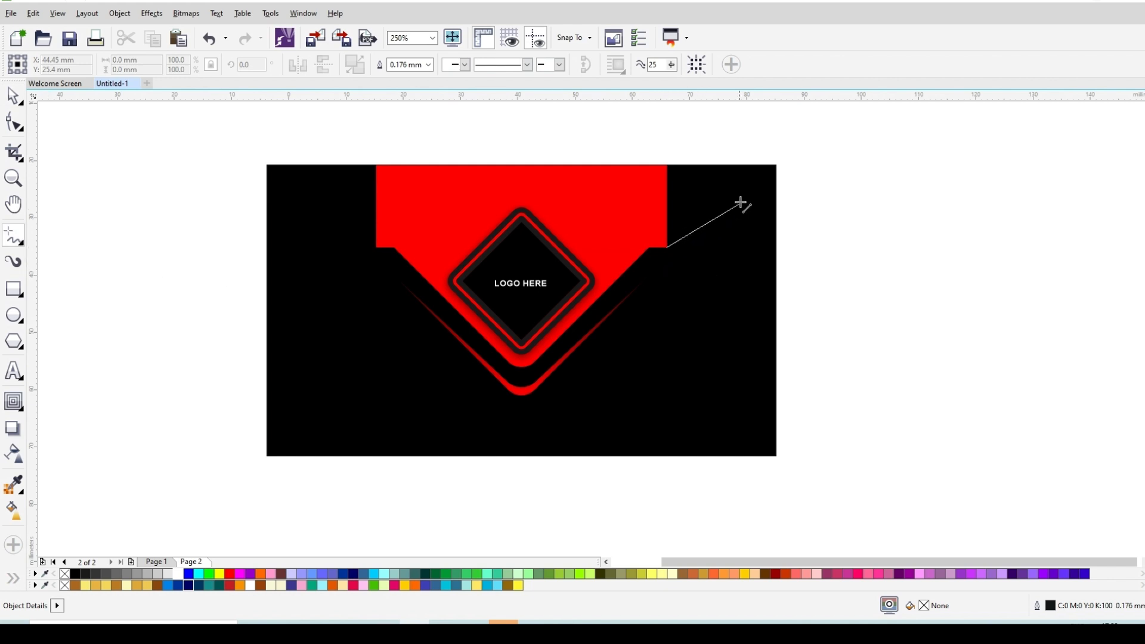
{"action": "left_click", "coordinate": [777, 165]}
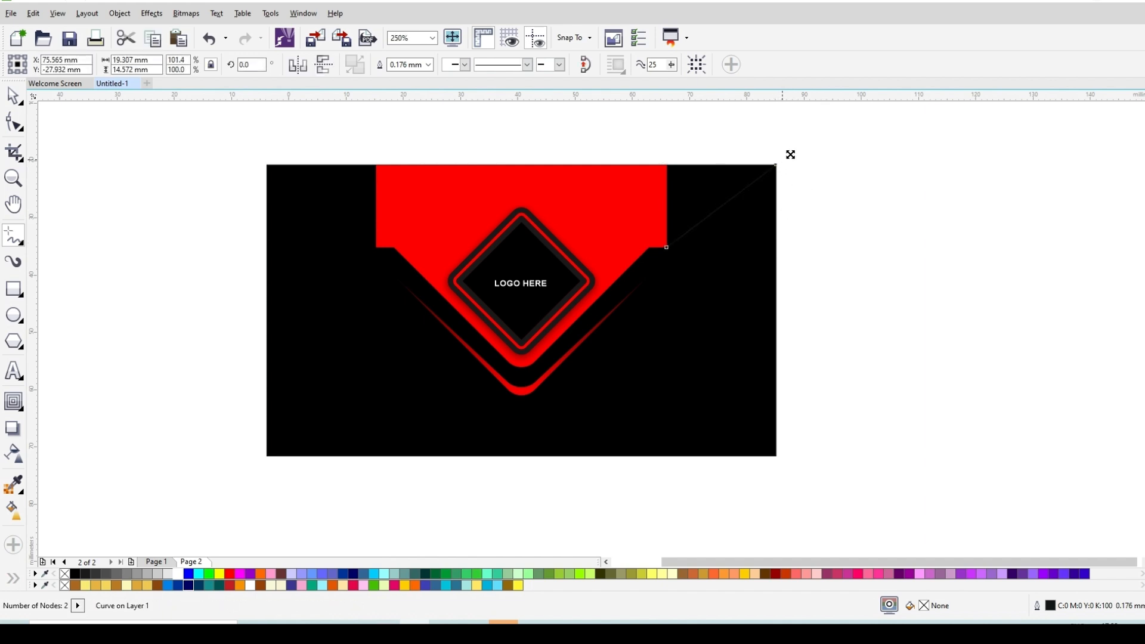
{"action": "left_click_drag", "start_coordinate": [790, 155], "coordinate": [799, 146]}
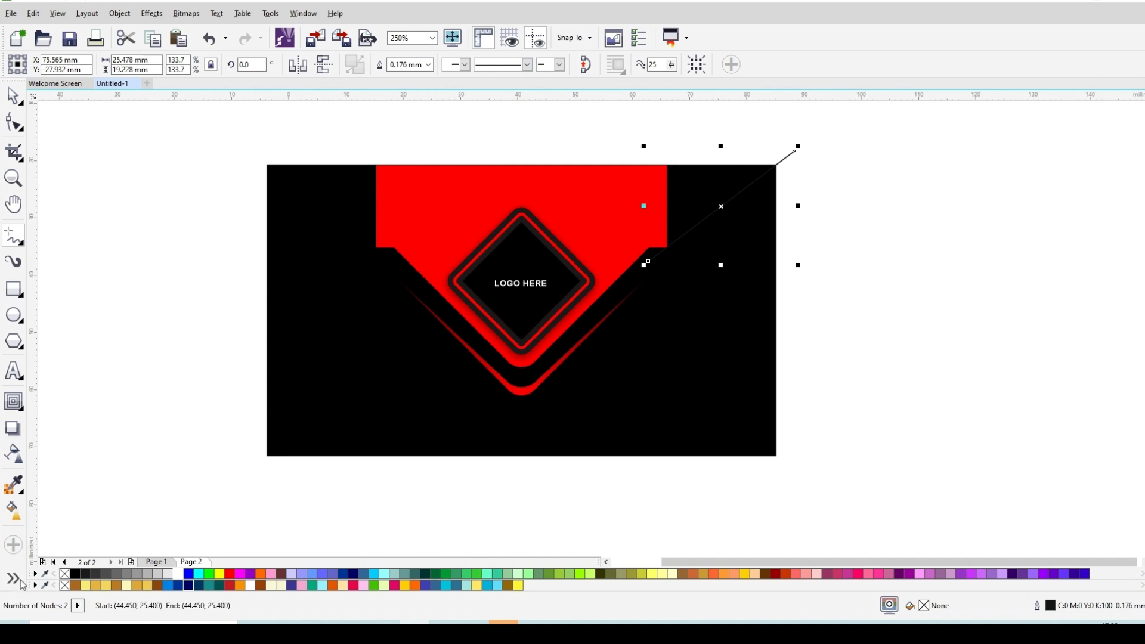
Step: Smart-fill the area between the line, the accent and the card's top edge with red, and delete the helper line
{"action": "left_click", "coordinate": [21, 581]}
{"action": "left_click", "coordinate": [41, 576]}
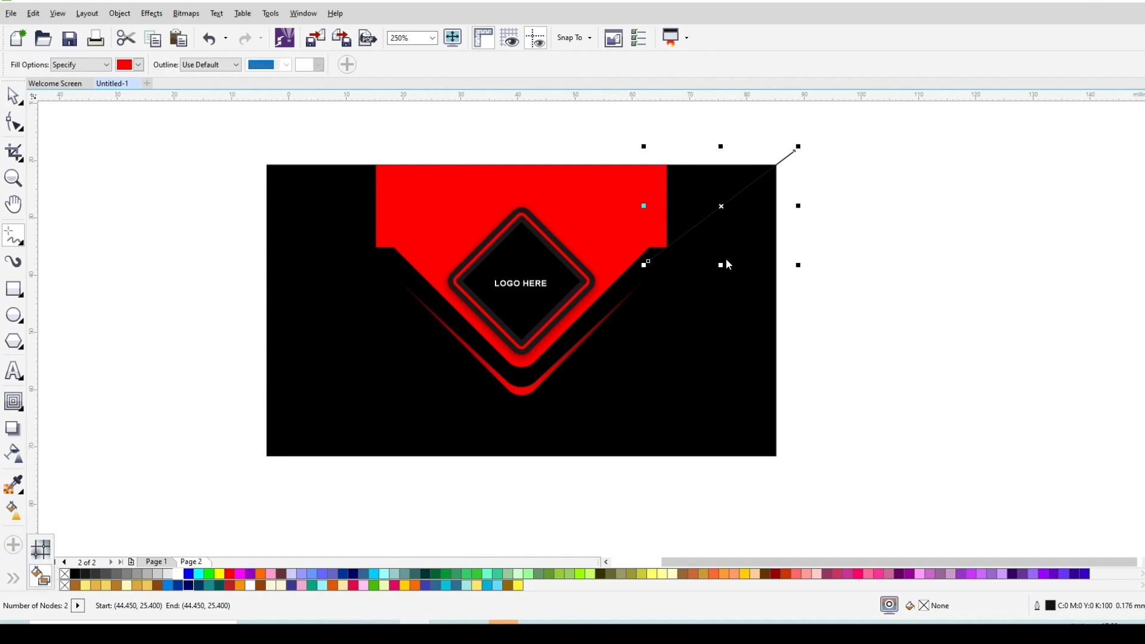
{"action": "left_click", "coordinate": [711, 184]}
{"action": "key", "text": "space"}
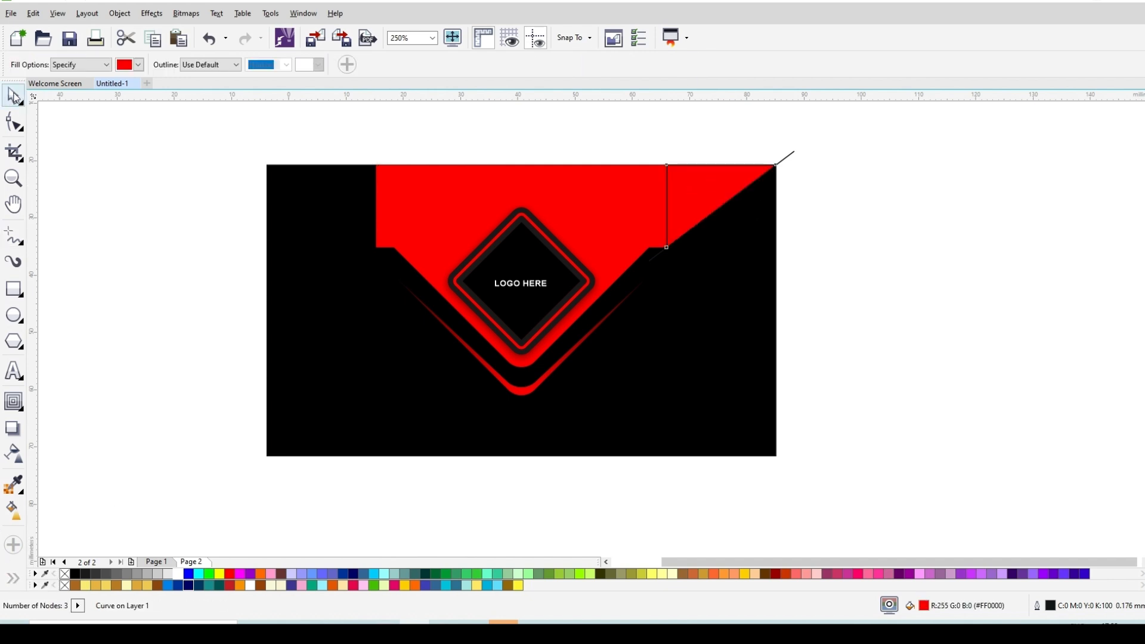
{"action": "left_click", "coordinate": [793, 156]}
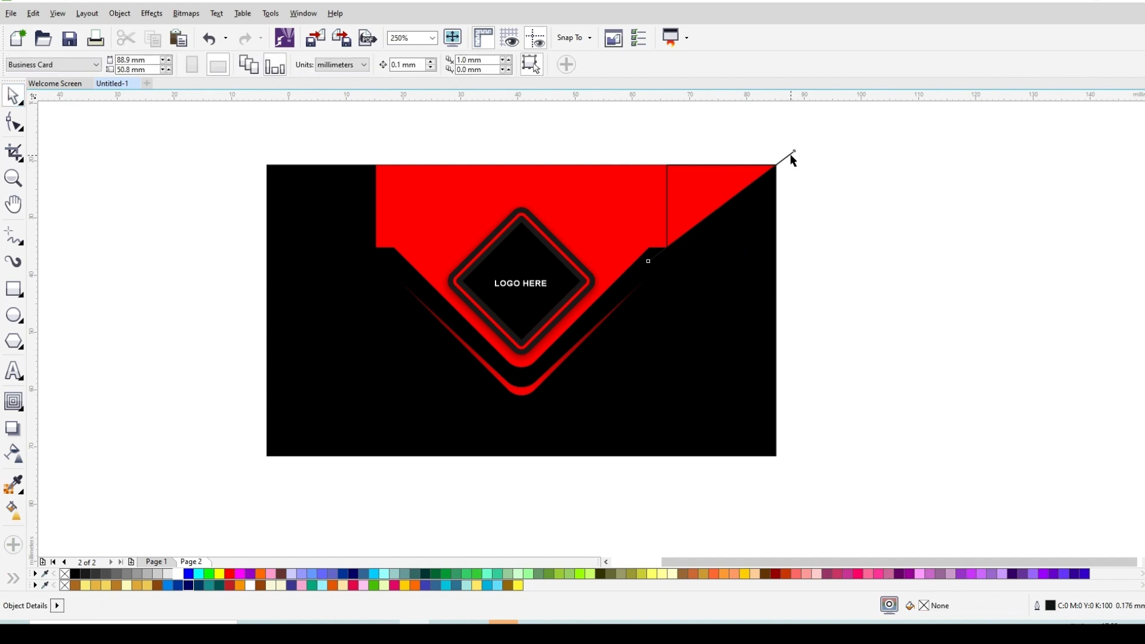
{"action": "left_click", "coordinate": [789, 157]}
{"action": "key", "text": "Delete"}
Step: Copy the red triangle, mirror the copy horizontally and align it to the left and top edges of the black card background
{"action": "left_click", "coordinate": [718, 181]}
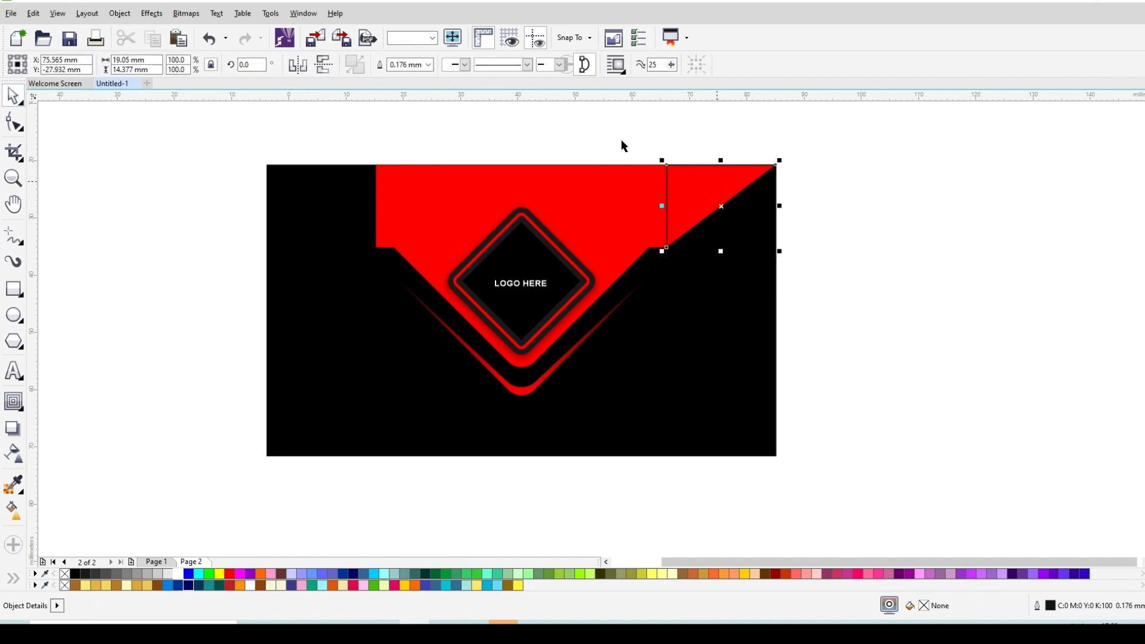
{"action": "left_click_drag", "start_coordinate": [710, 181], "coordinate": [219, 188]}
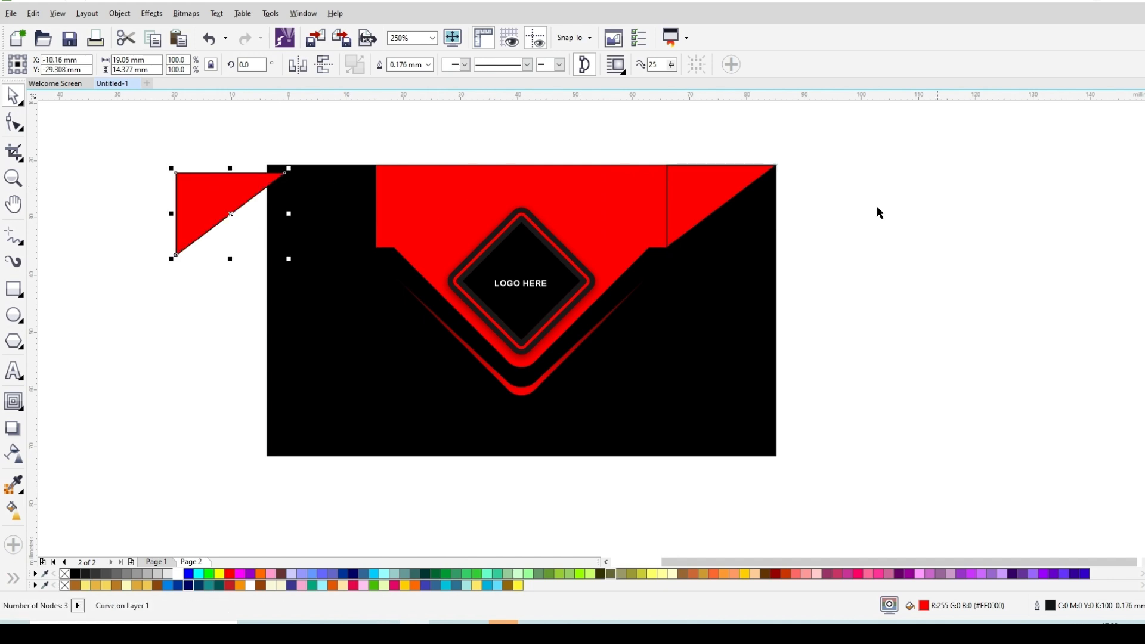
{"action": "left_click", "coordinate": [298, 71]}
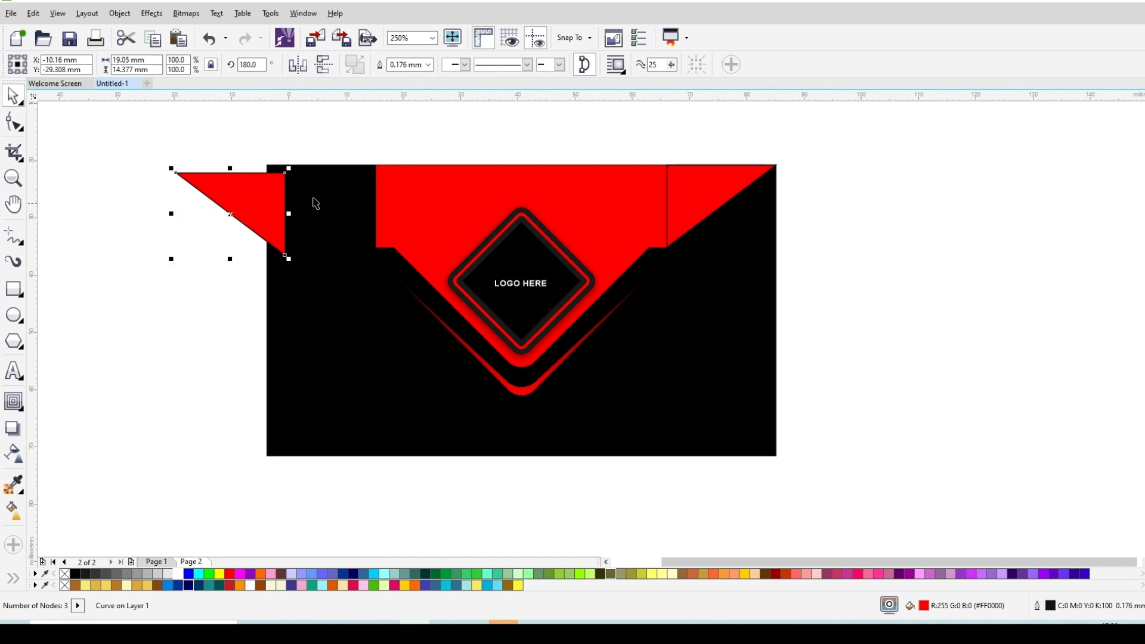
{"action": "scroll", "coordinate": [316, 182], "scroll_direction": "up", "scroll_amount": 2}
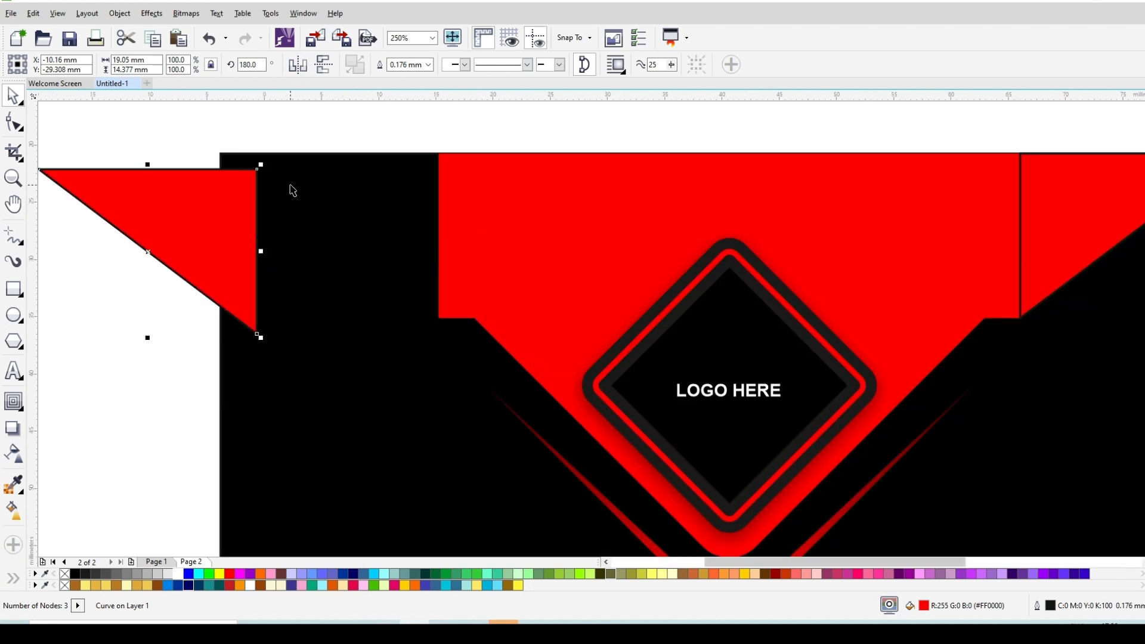
{"action": "left_click", "coordinate": [347, 191], "text": "shift"}
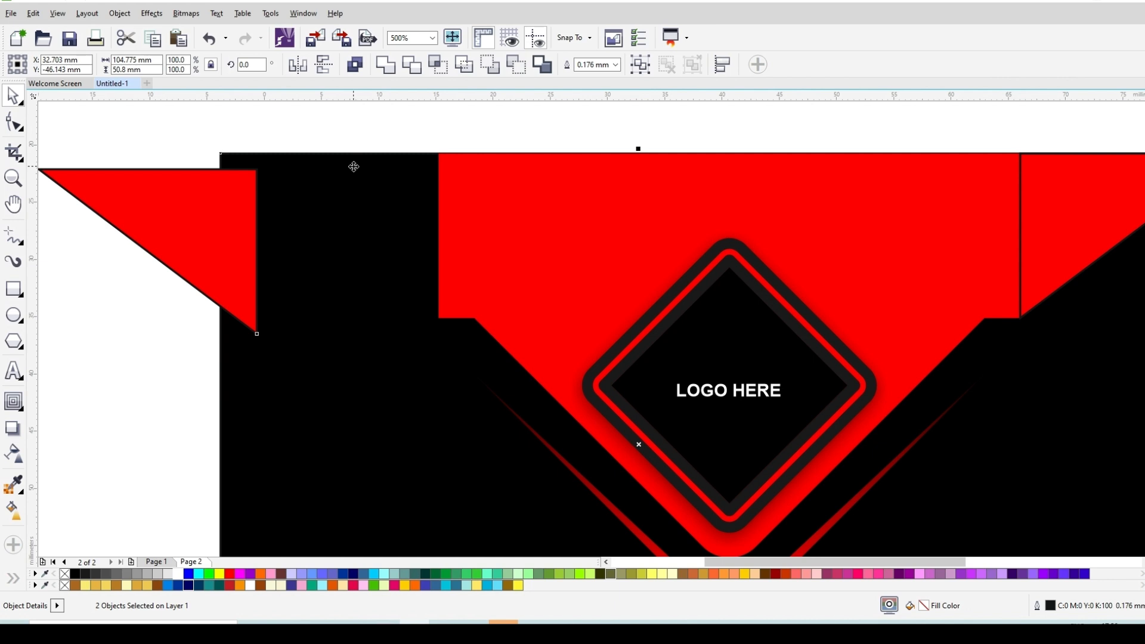
{"action": "scroll", "coordinate": [354, 167], "scroll_direction": "down", "scroll_amount": 2}
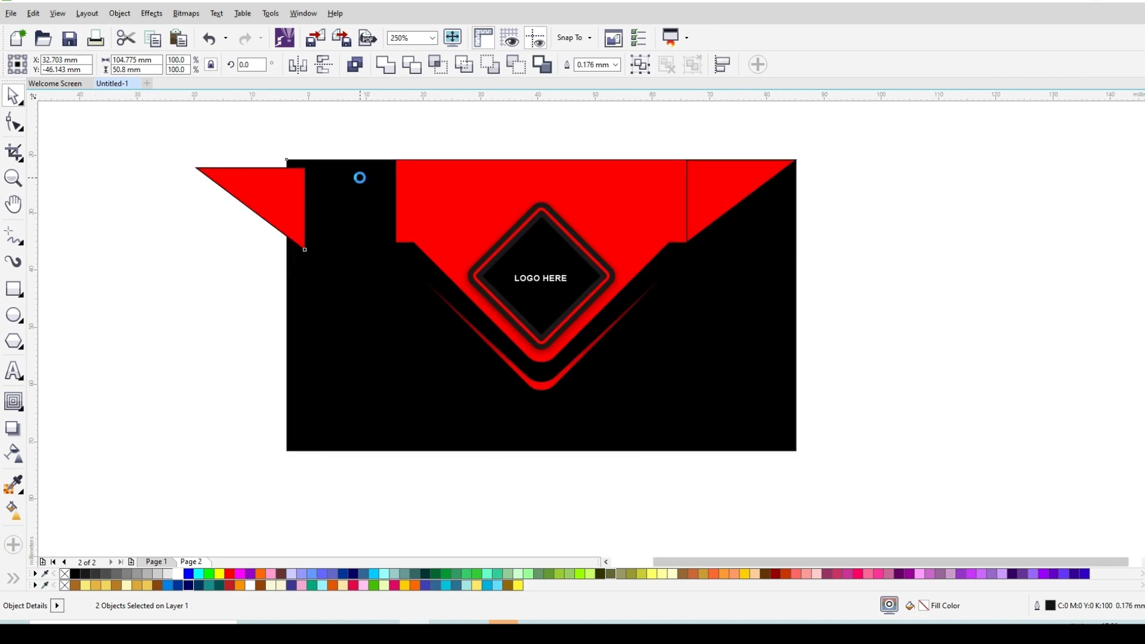
{"action": "key", "text": "l"}
{"action": "key", "text": "t"}
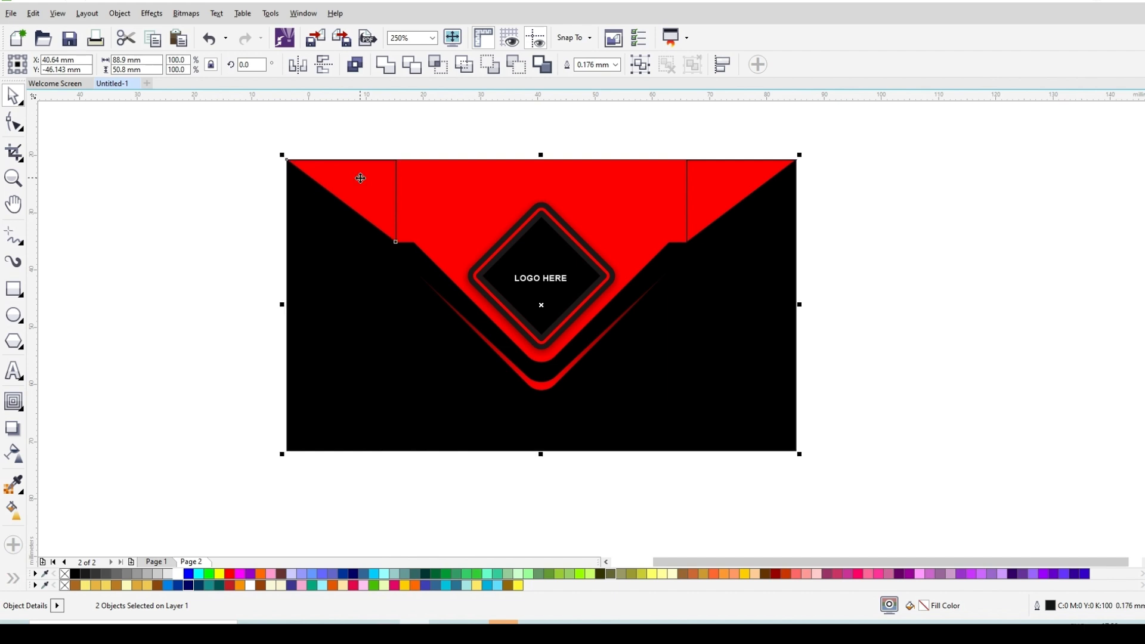
Step: Weld the two red triangles and the red accent into one shape
{"action": "left_click", "coordinate": [410, 126]}
{"action": "scroll", "coordinate": [366, 179], "scroll_direction": "up", "scroll_amount": 1}
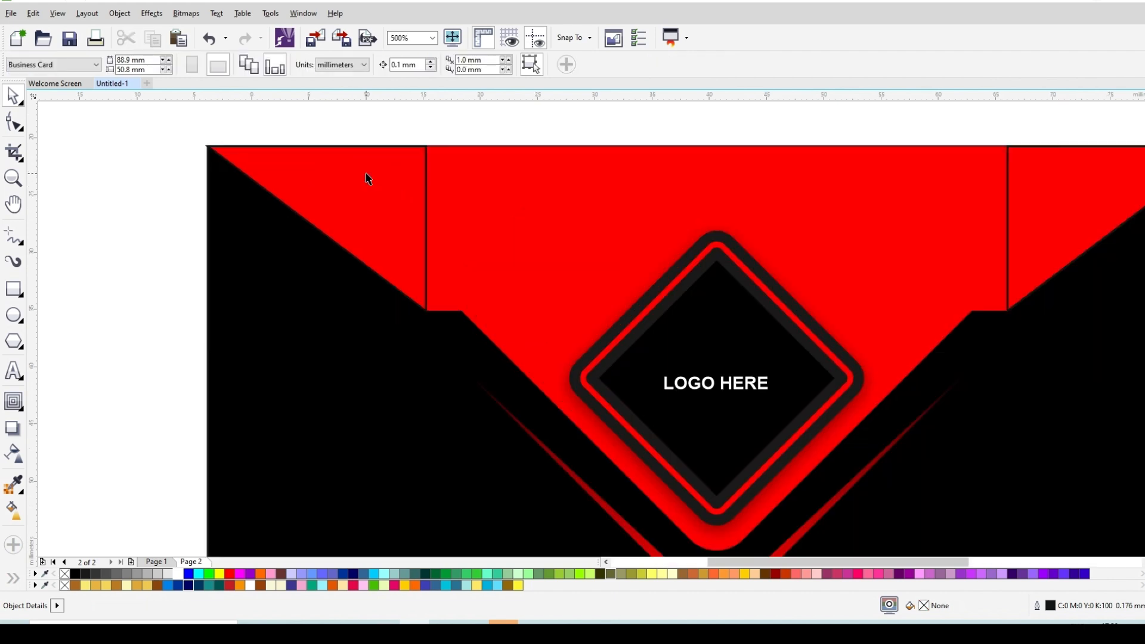
{"action": "scroll", "coordinate": [367, 178], "scroll_direction": "down", "scroll_amount": 1}
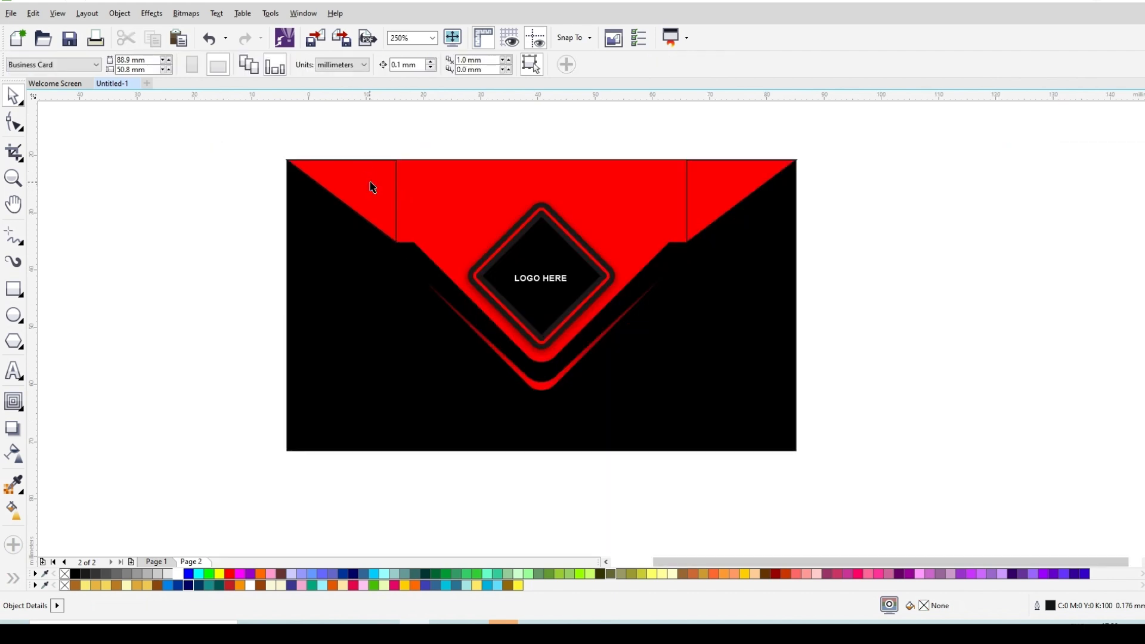
{"action": "left_click", "coordinate": [370, 184]}
{"action": "left_click", "coordinate": [462, 181], "text": "shift"}
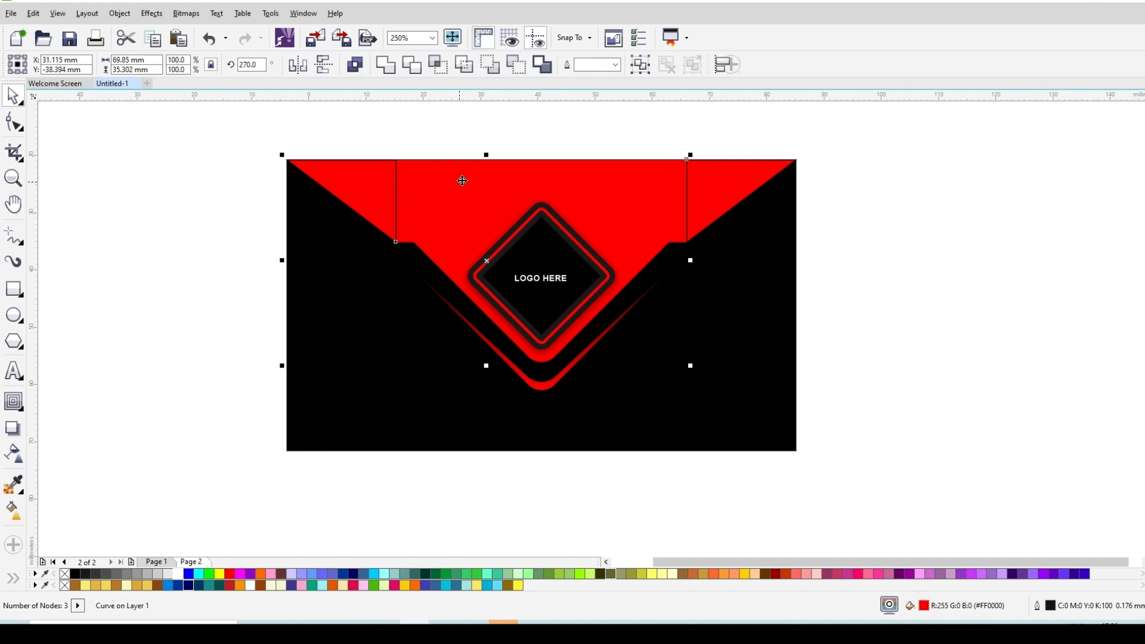
{"action": "left_click", "coordinate": [705, 177], "text": "shift"}
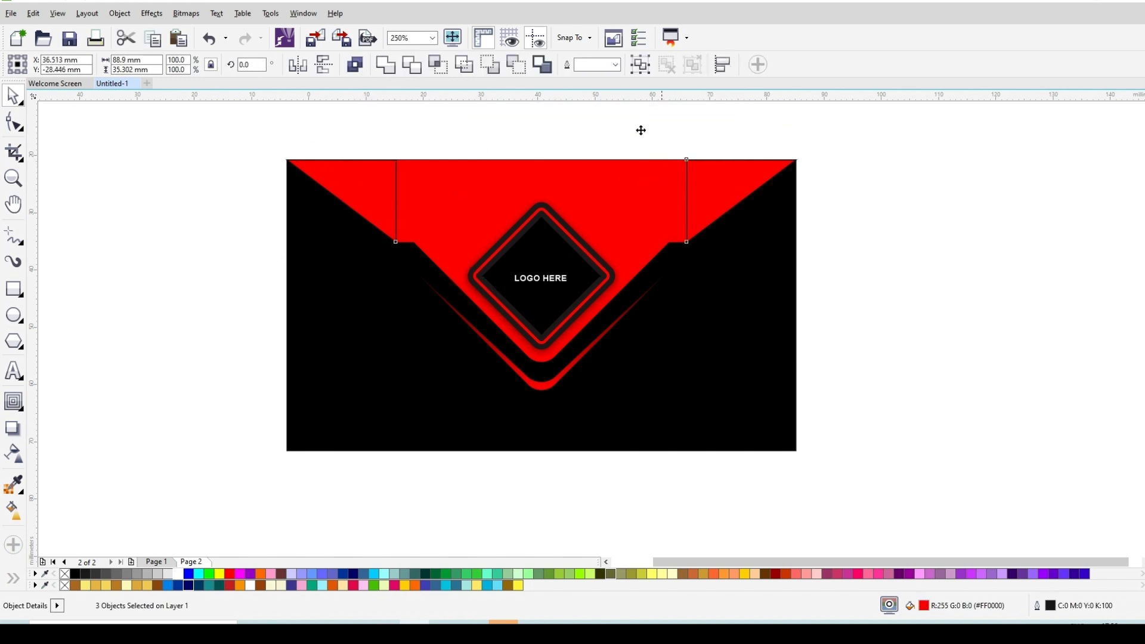
{"action": "left_click_drag", "start_coordinate": [664, 187], "coordinate": [641, 130]}
{"action": "key", "text": "ctrl+z"}
{"action": "left_click", "coordinate": [386, 65]}
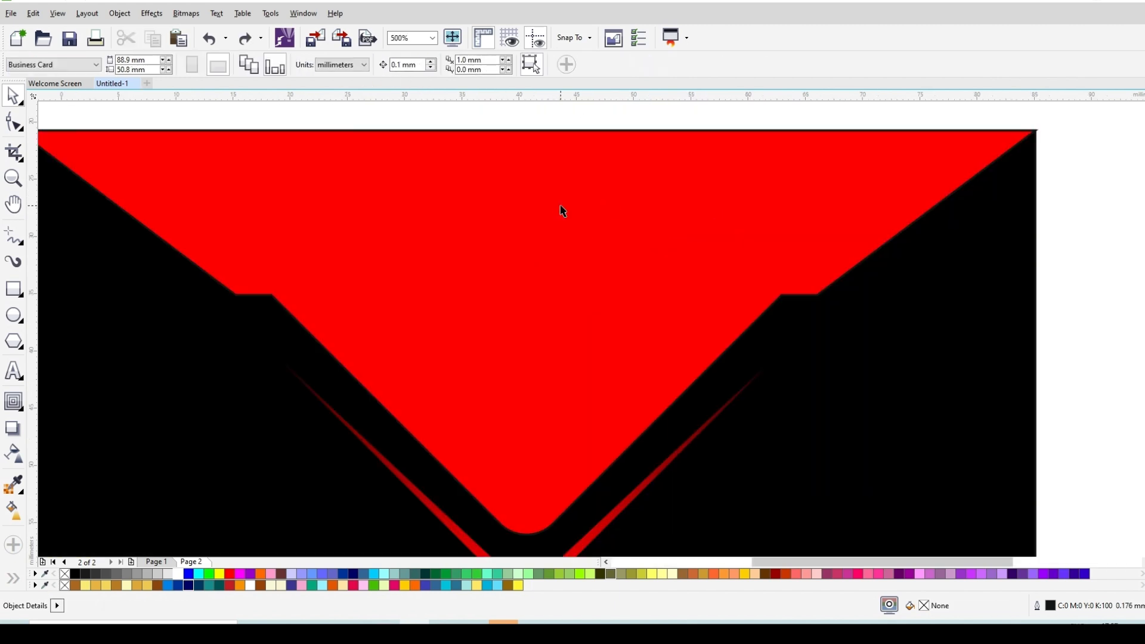
Step: Place the welded red shape behind the diamond frame and logo text in the stacking order
{"action": "scroll", "coordinate": [572, 212], "scroll_direction": "down", "scroll_amount": 1}
{"action": "left_click", "coordinate": [595, 205]}
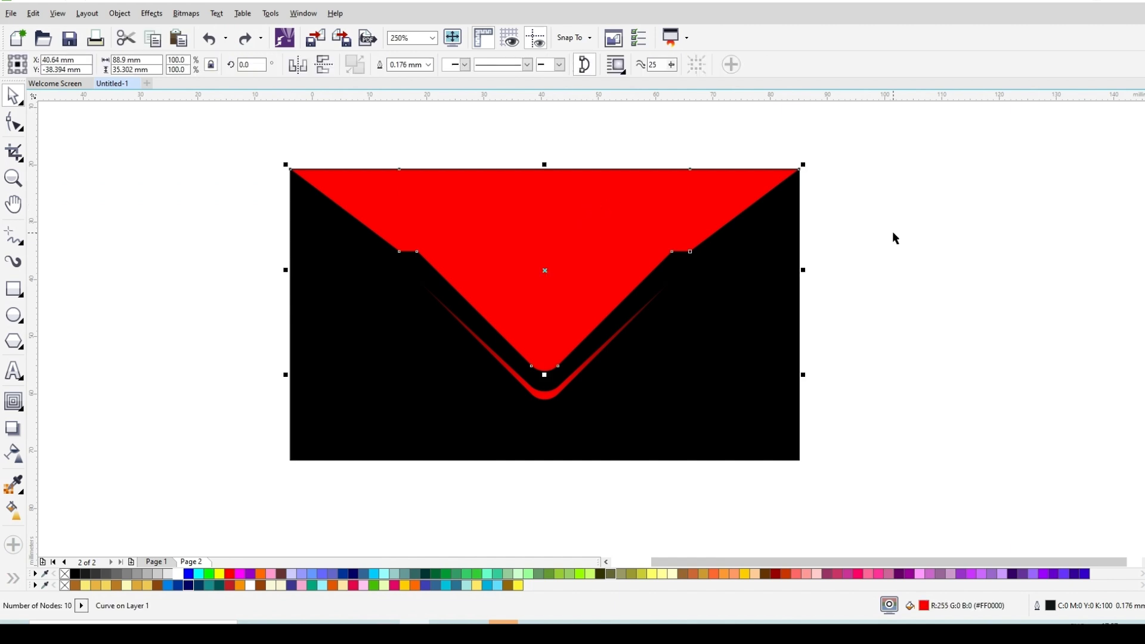
{"action": "key", "text": "ctrl+shift+z"}
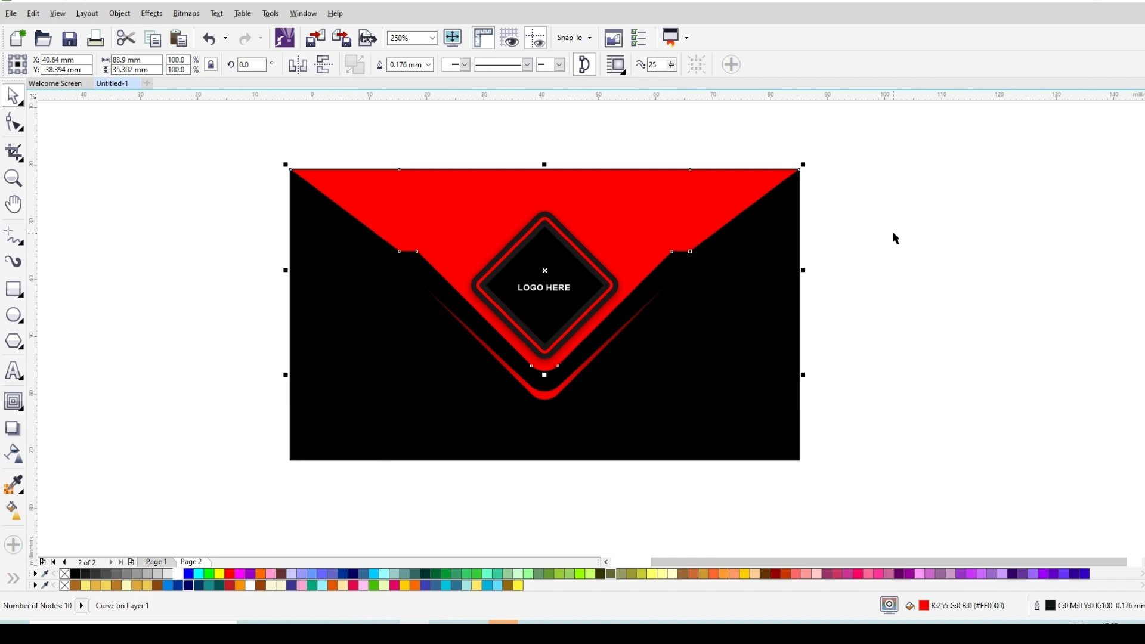
{"action": "left_click", "coordinate": [892, 231]}
{"action": "scroll", "coordinate": [548, 322], "scroll_direction": "up", "scroll_amount": 1}
{"action": "scroll", "coordinate": [548, 322], "scroll_direction": "down", "scroll_amount": 1}
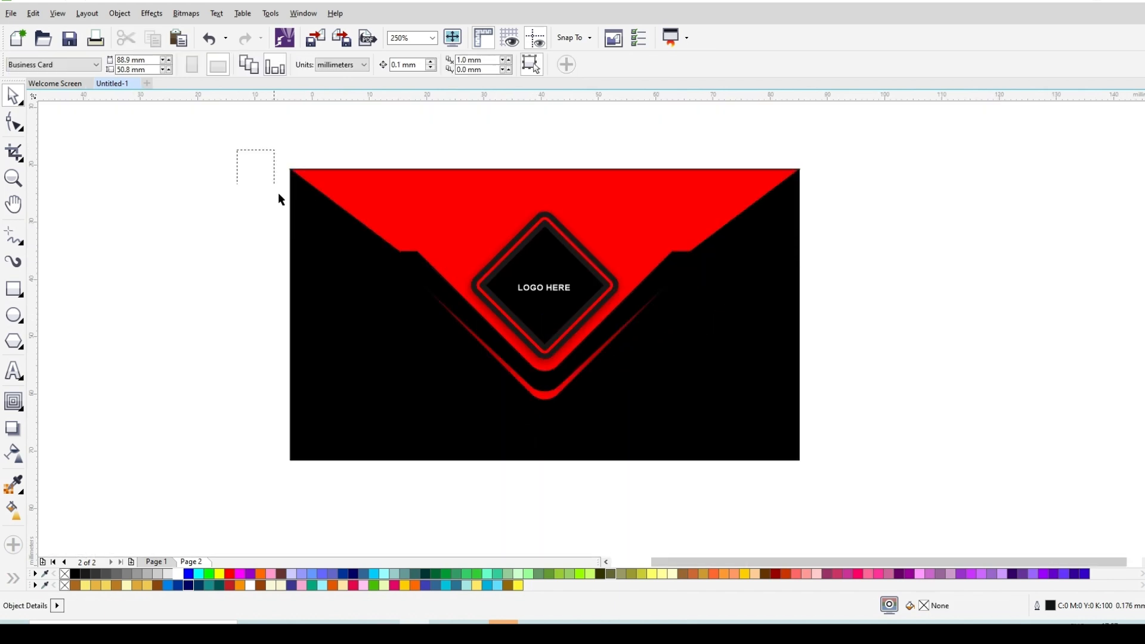
Step: Group all eight objects of the second card side and remove their outlines
{"action": "left_click_drag", "start_coordinate": [279, 195], "coordinate": [918, 505]}
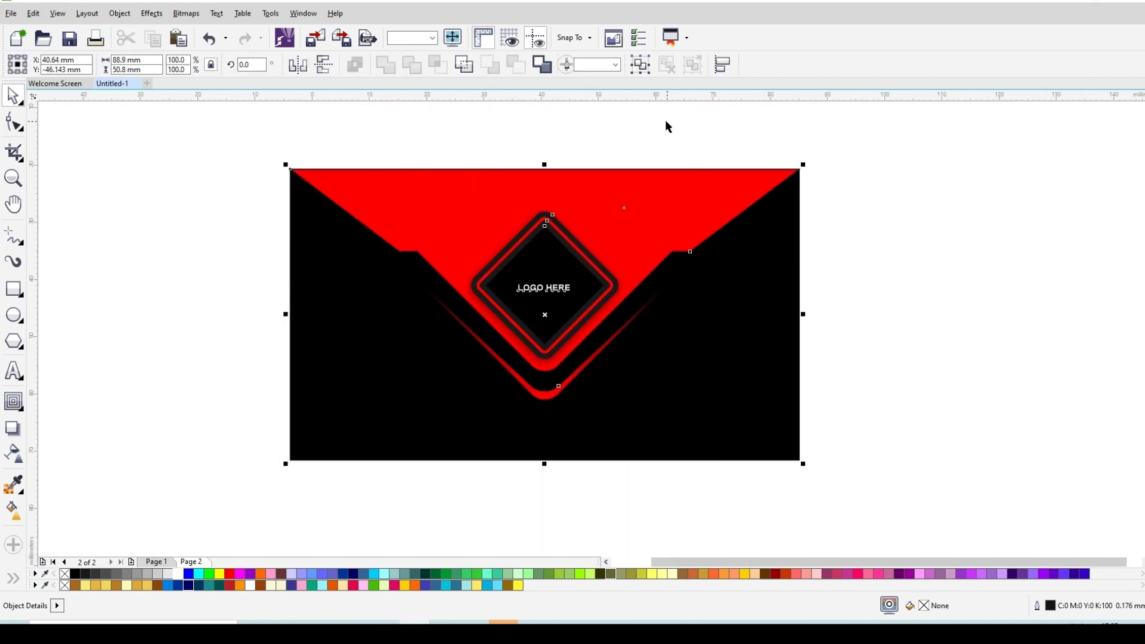
{"action": "left_click", "coordinate": [640, 68]}
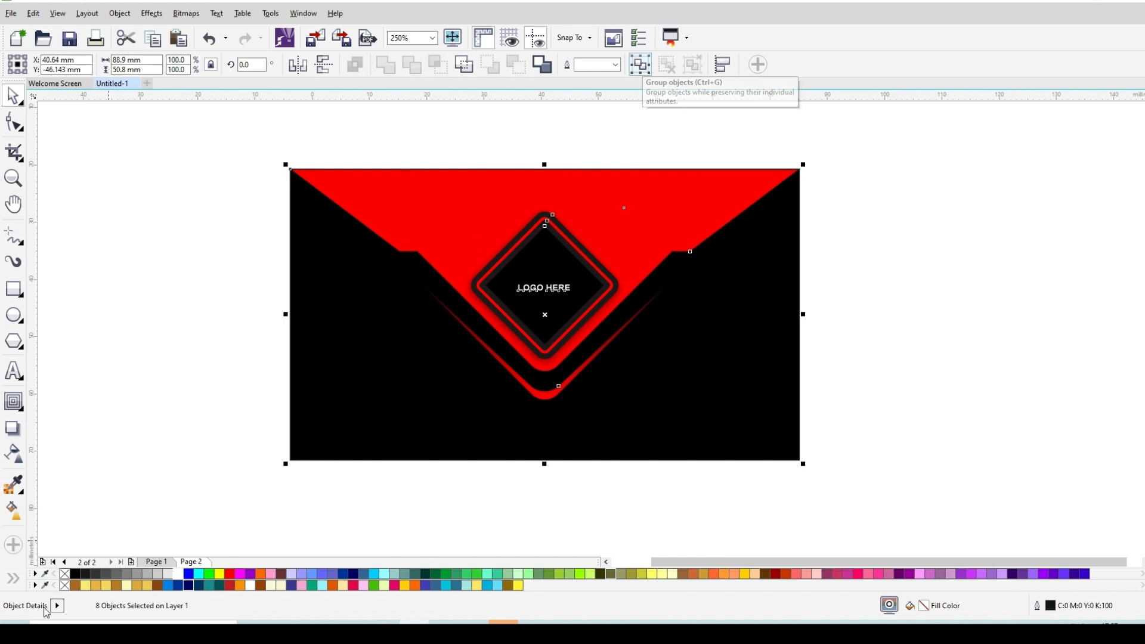
{"action": "right_click", "coordinate": [64, 574]}
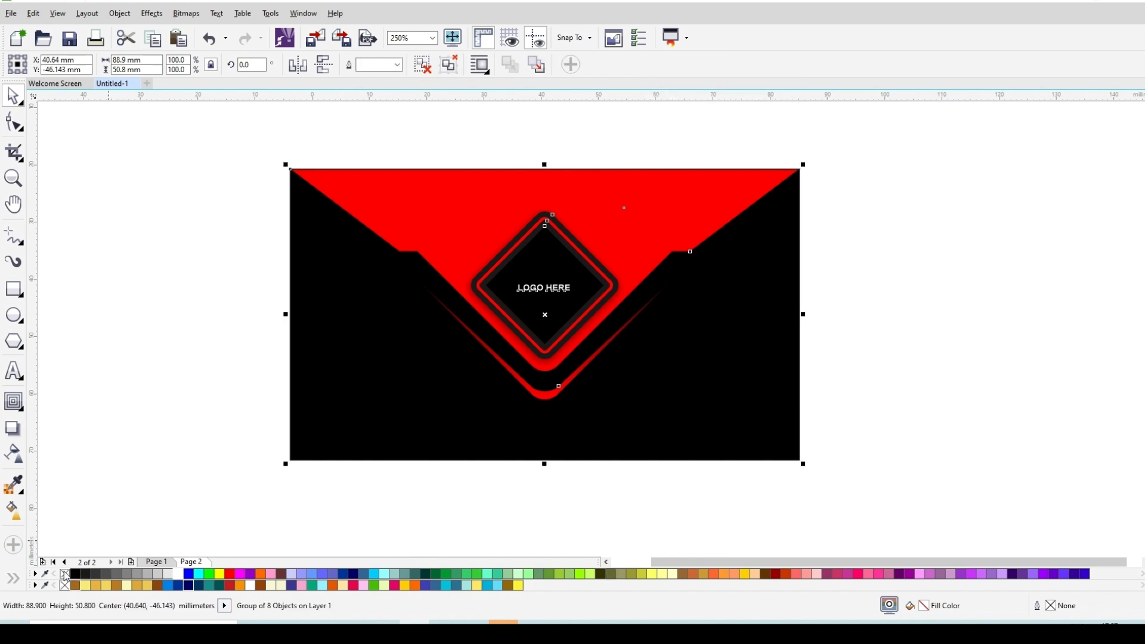
{"action": "left_click", "coordinate": [960, 327]}
Step: Move the second card's group about 111.8 mm right and 72.8 mm up, beside the first card
{"action": "scroll", "coordinate": [538, 247], "scroll_direction": "down", "scroll_amount": 2}
{"action": "left_click", "coordinate": [538, 247]}
{"action": "scroll", "coordinate": [538, 248], "scroll_direction": "down", "scroll_amount": 2}
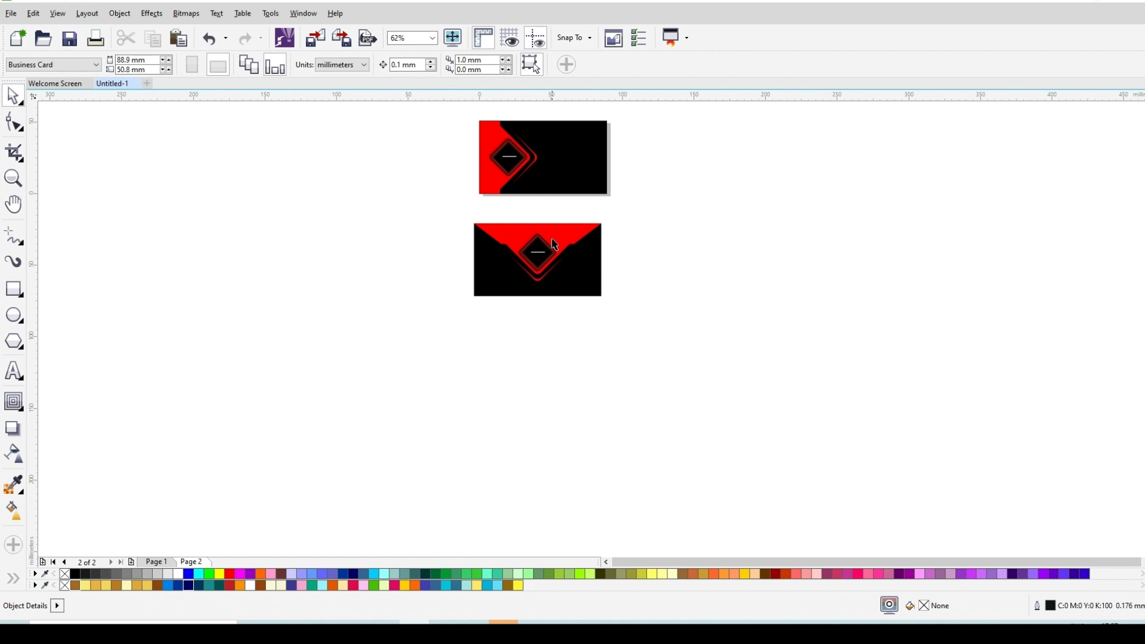
{"action": "left_click_drag", "start_coordinate": [538, 251], "coordinate": [695, 143]}
{"action": "scroll", "coordinate": [674, 120], "scroll_direction": "up", "scroll_amount": 4}
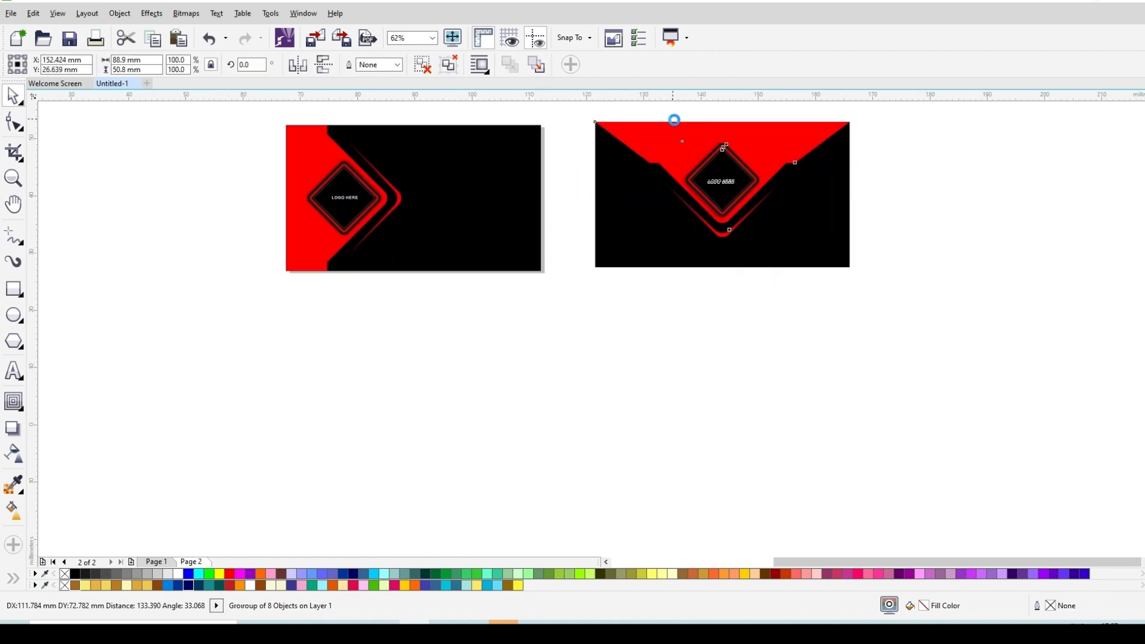
Step: Move the first card's group about 13 mm to the right, closer to the second card
{"action": "scroll", "coordinate": [460, 248], "scroll_direction": "down", "scroll_amount": 2}
{"action": "left_click", "coordinate": [440, 233]}
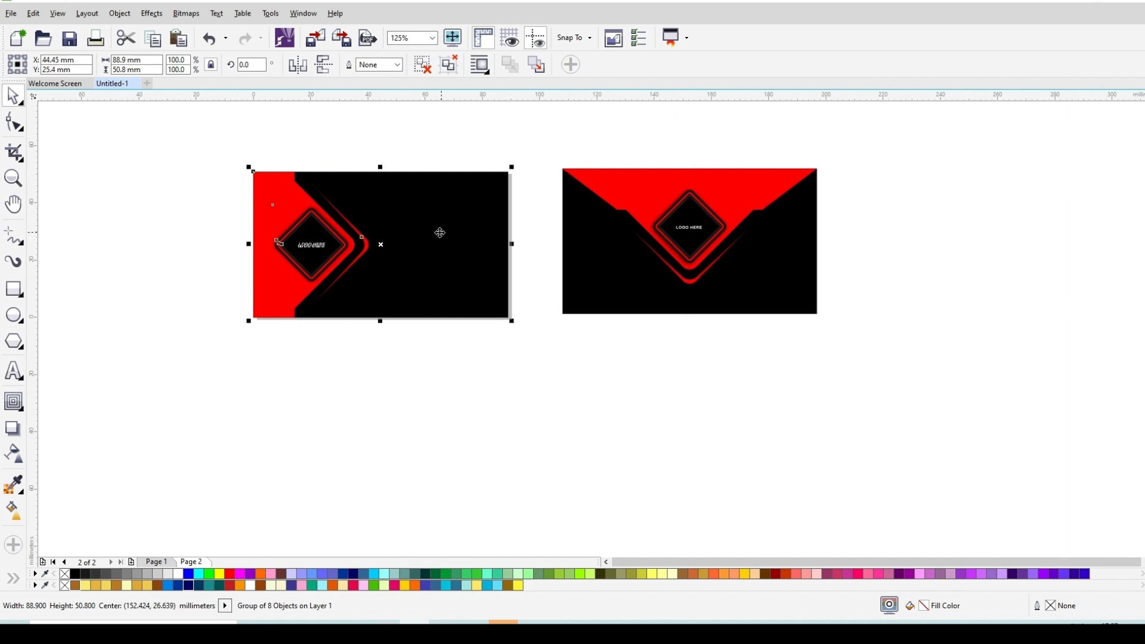
{"action": "left_click_drag", "start_coordinate": [453, 231], "coordinate": [479, 230]}
{"action": "key", "text": "Escape"}
{"action": "scroll", "coordinate": [476, 196], "scroll_direction": "up", "scroll_amount": 2}
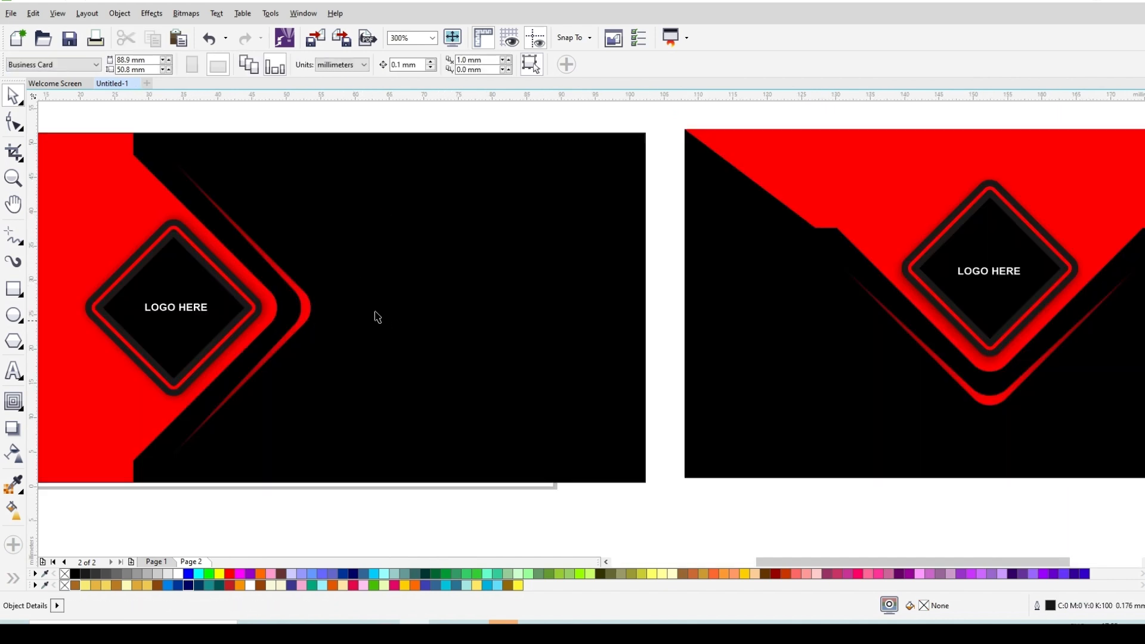